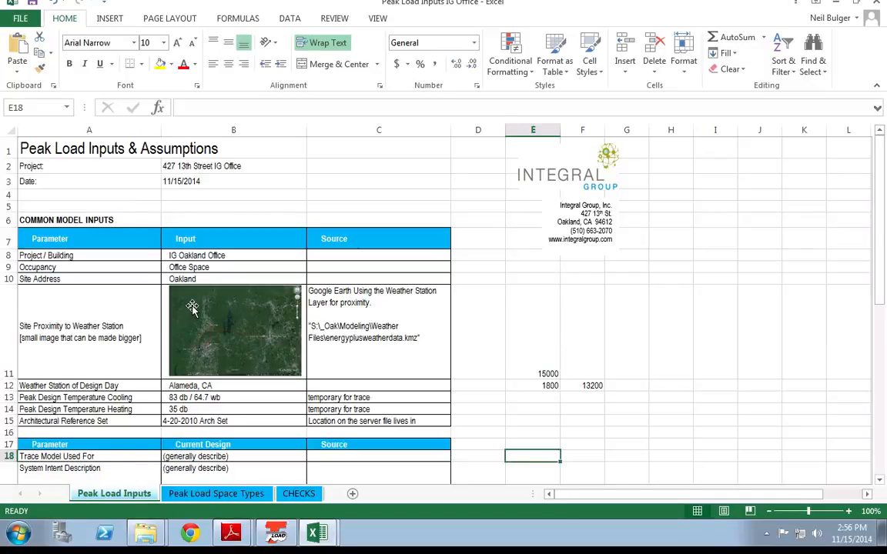
# Step: Review the Existing Second Floor Plan, sheet A1.0, in the Arch Combined PDF
pyautogui.moveTo(229, 534)
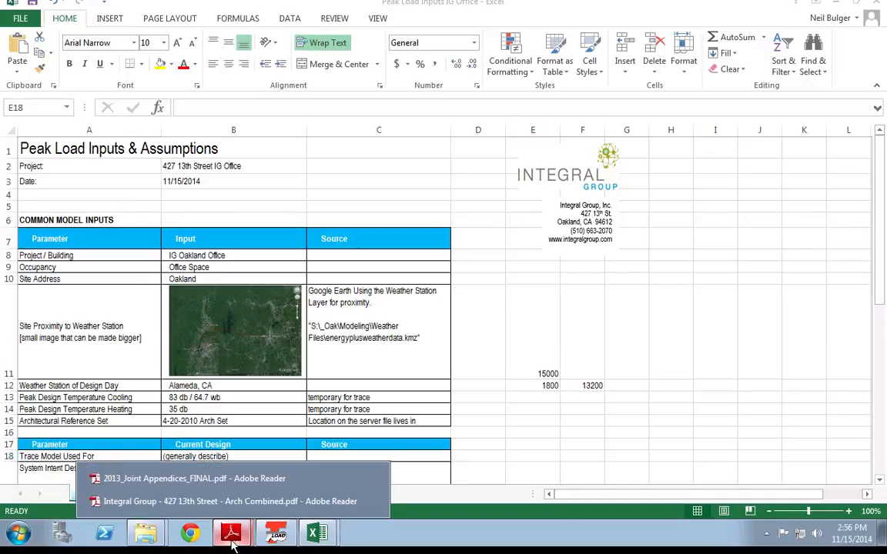
pyautogui.click(169, 502)
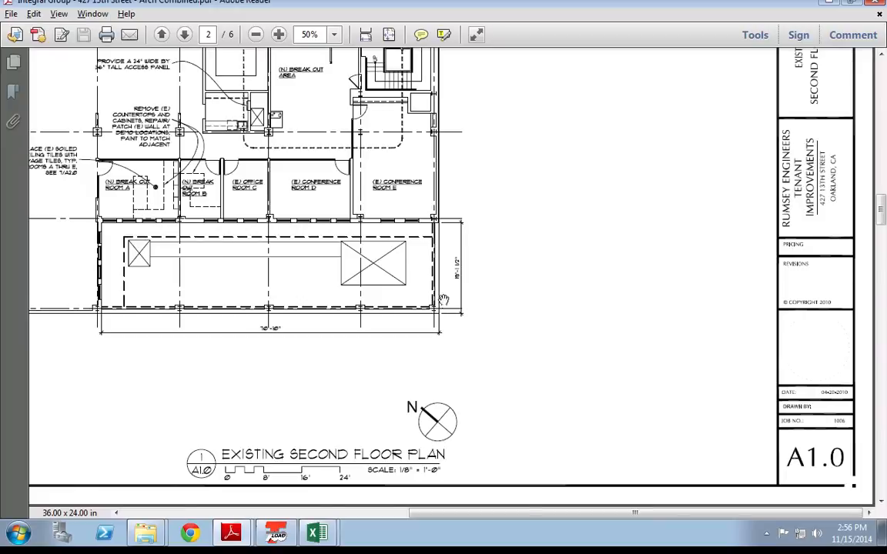
pyautogui.click(255, 36)
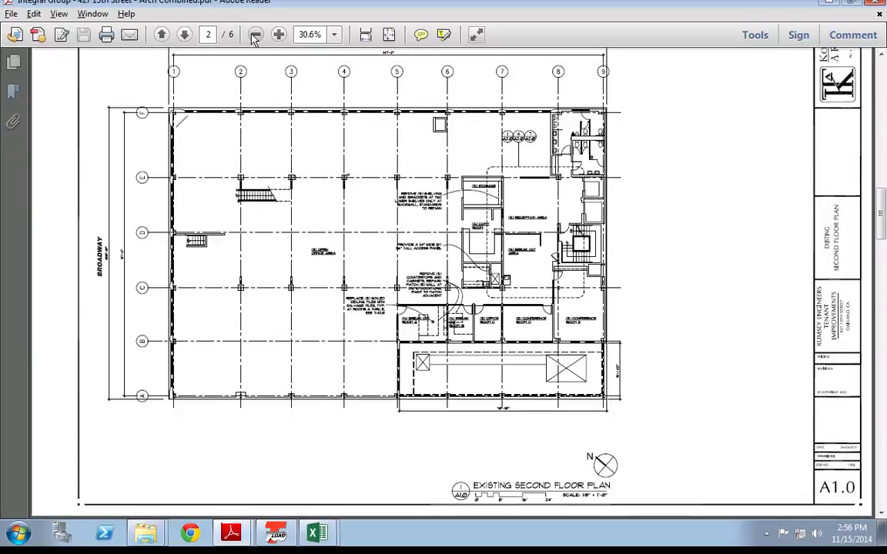
pyautogui.click(255, 35)
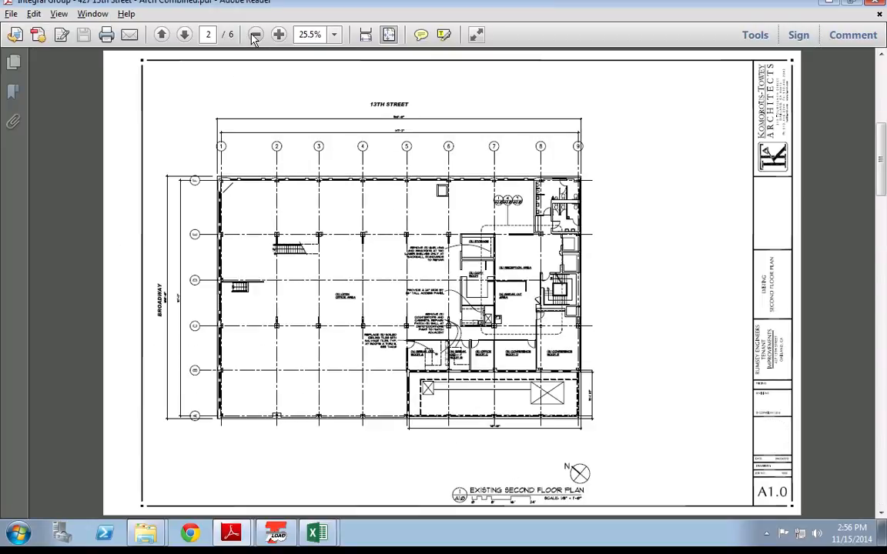
pyautogui.click(163, 35)
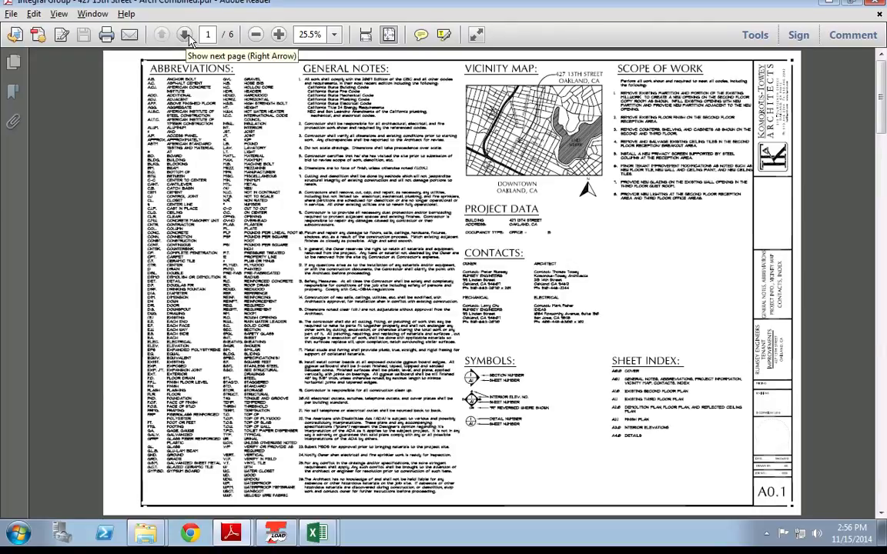
pyautogui.click(185, 35)
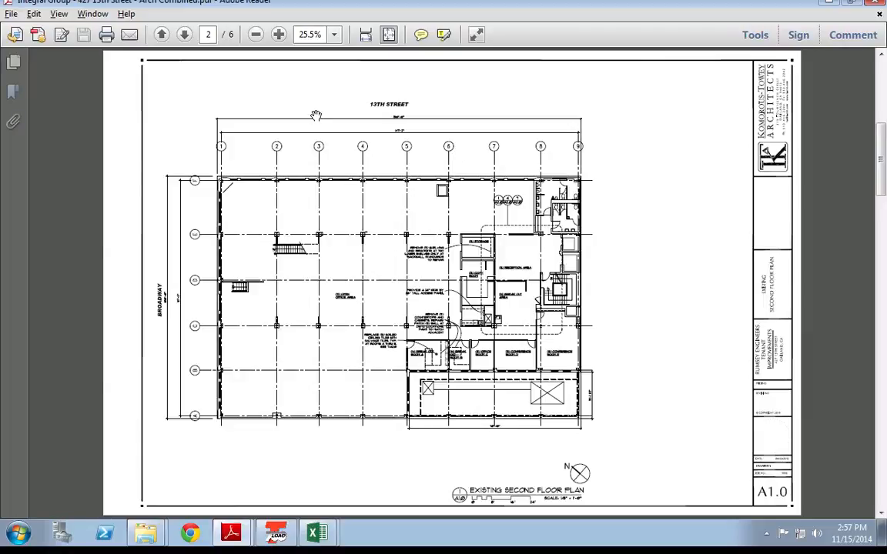
pyautogui.click(278, 41)
pyautogui.scroll(-1, 247, 142)
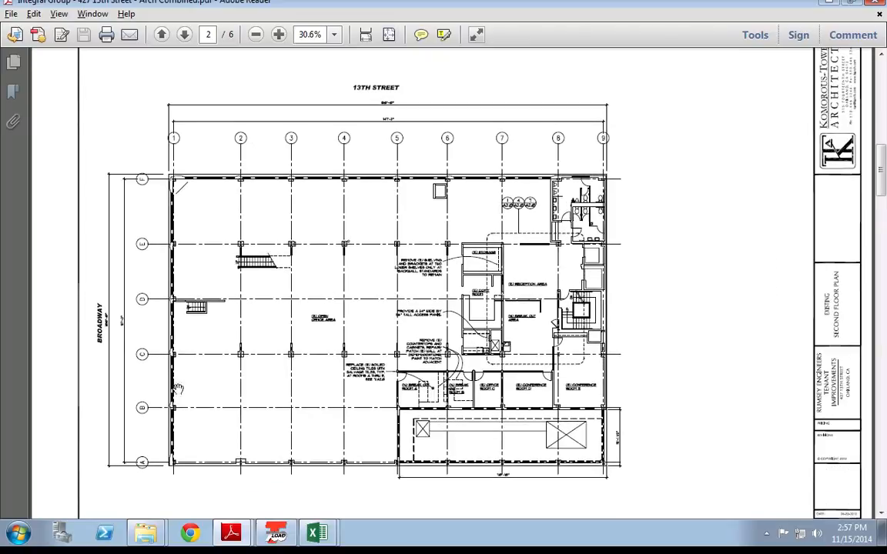
# Step: Return to the IG Office Peak Load Inputs workbook with cell A1 selected
pyautogui.click(142, 538)
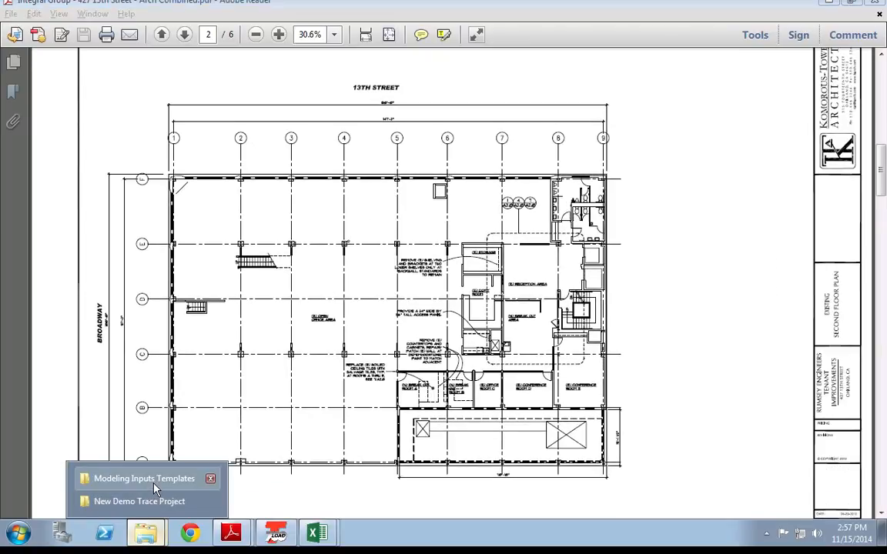
pyautogui.moveTo(315, 533)
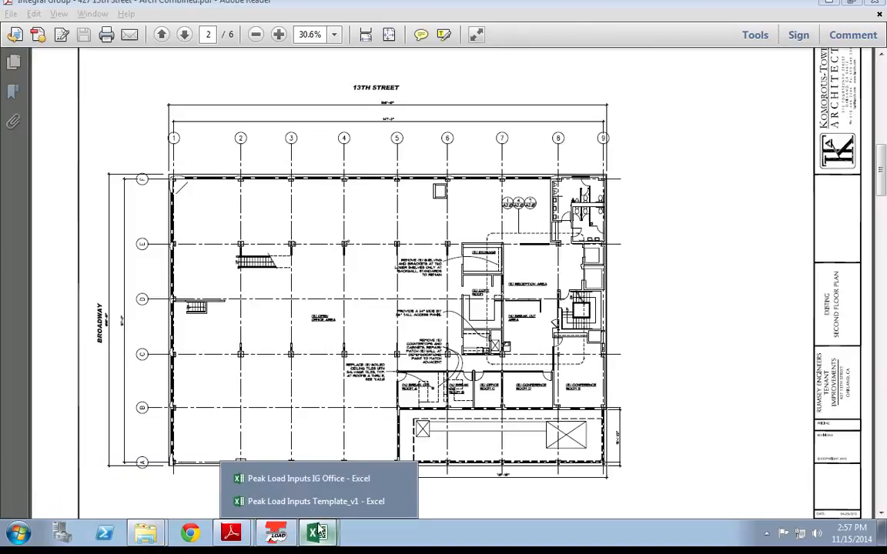
pyautogui.click(299, 480)
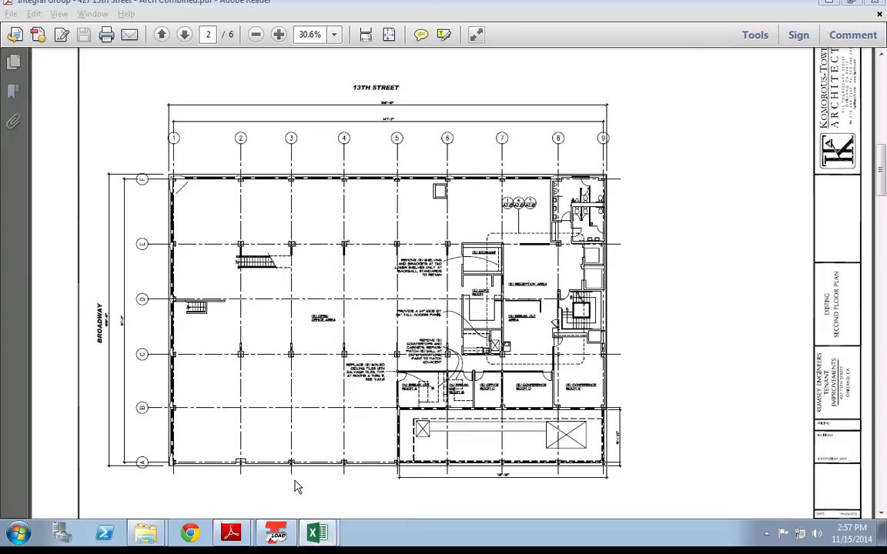
pyautogui.click(33, 144)
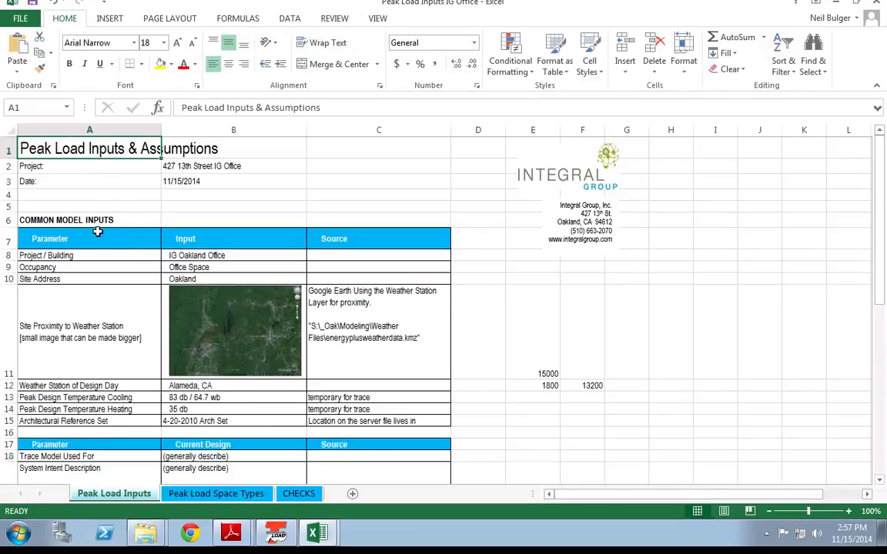
pyautogui.click(113, 196)
pyautogui.click(146, 533)
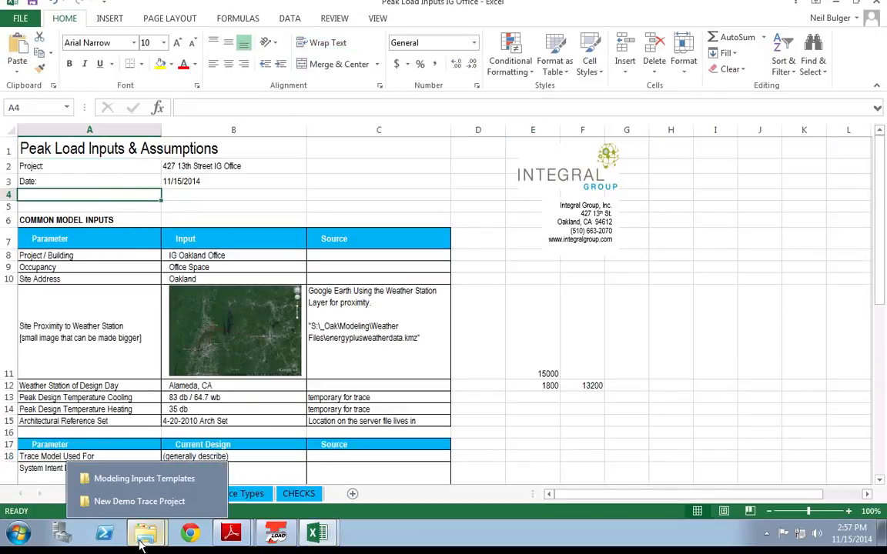
pyautogui.click(142, 478)
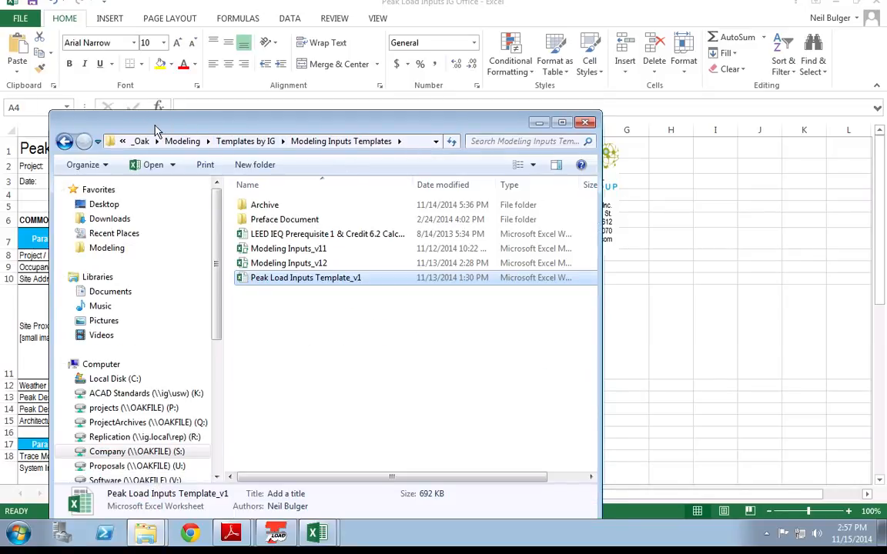
pyautogui.moveTo(156, 125); pyautogui.dragTo(168, 98)
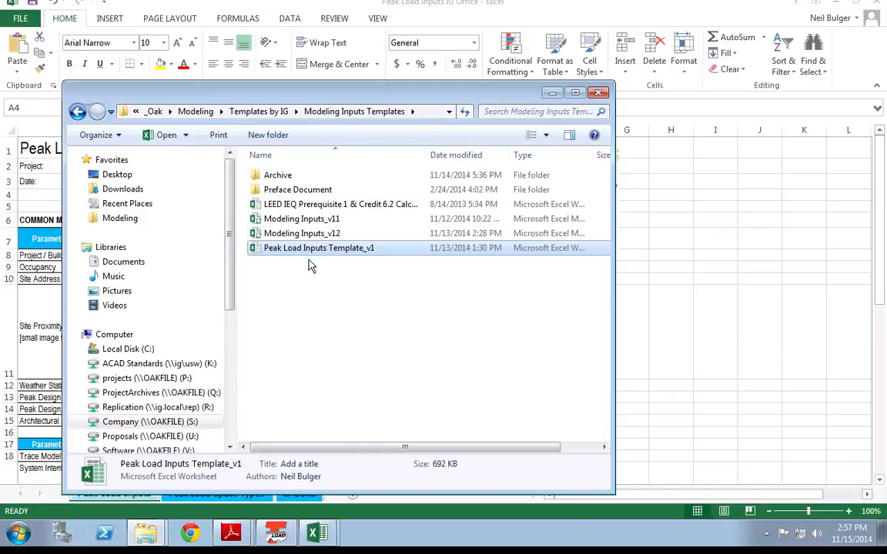
pyautogui.click(646, 286)
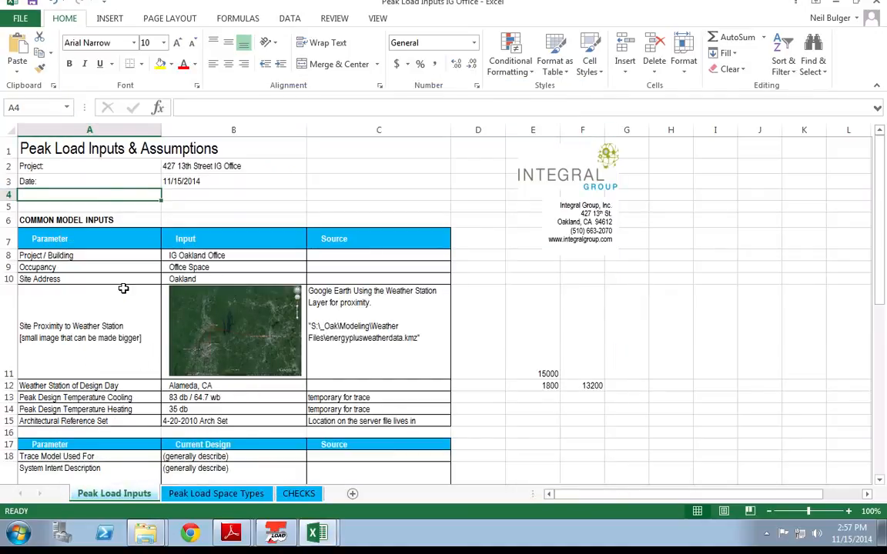
pyautogui.scroll(-1, 123, 288)
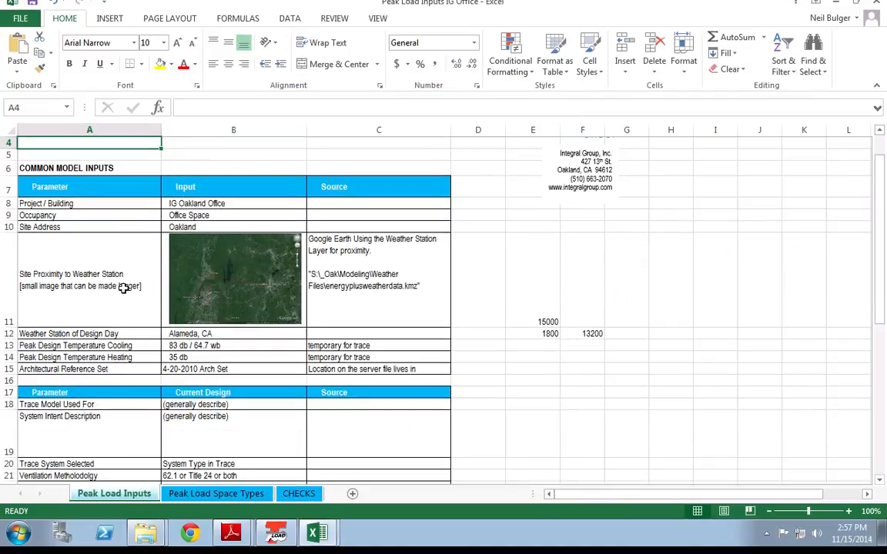
pyautogui.click(156, 215)
pyautogui.click(188, 230)
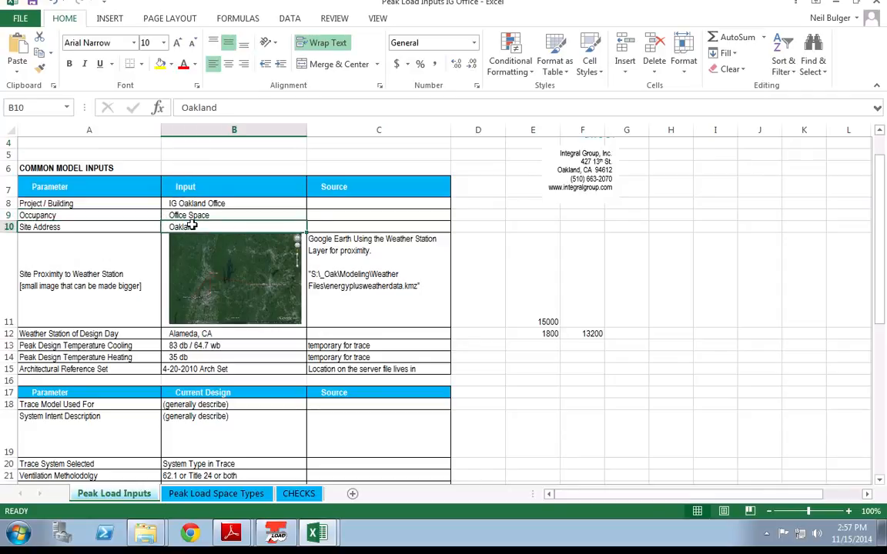
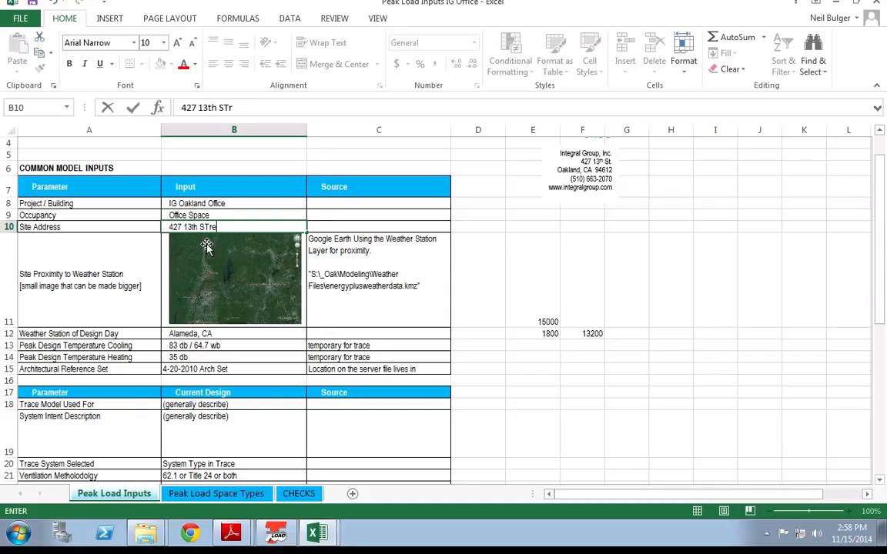
pyautogui.press('Return')
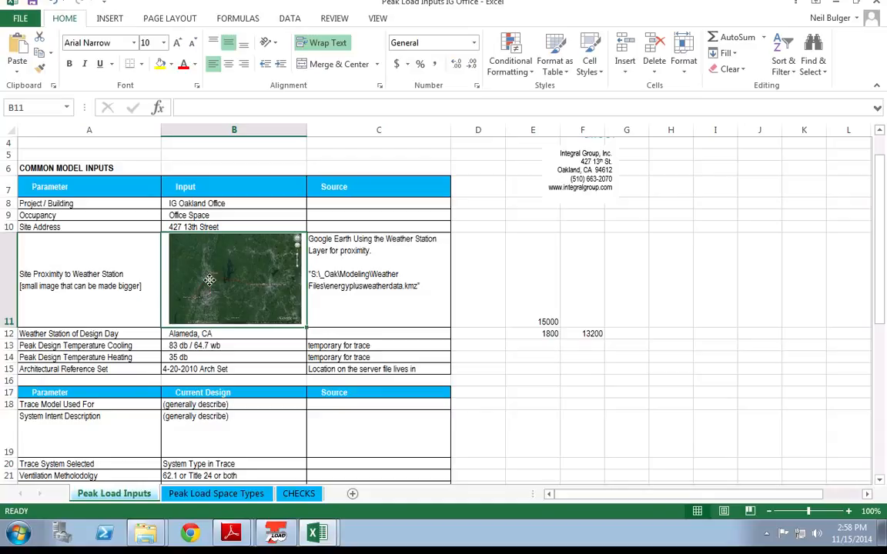
# Step: Check the weather station, design temperatures and architectural reference set in B12–B15
pyautogui.click(189, 252)
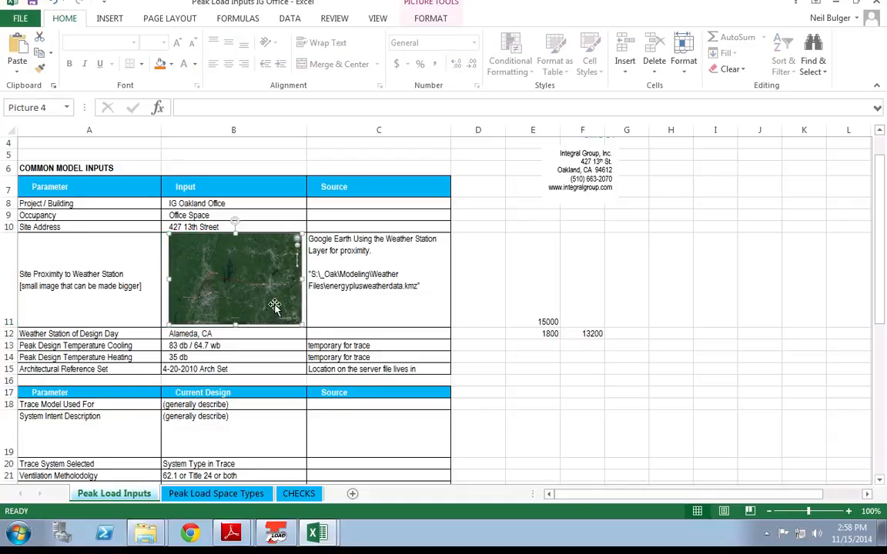
pyautogui.scroll(-2, 90, 252)
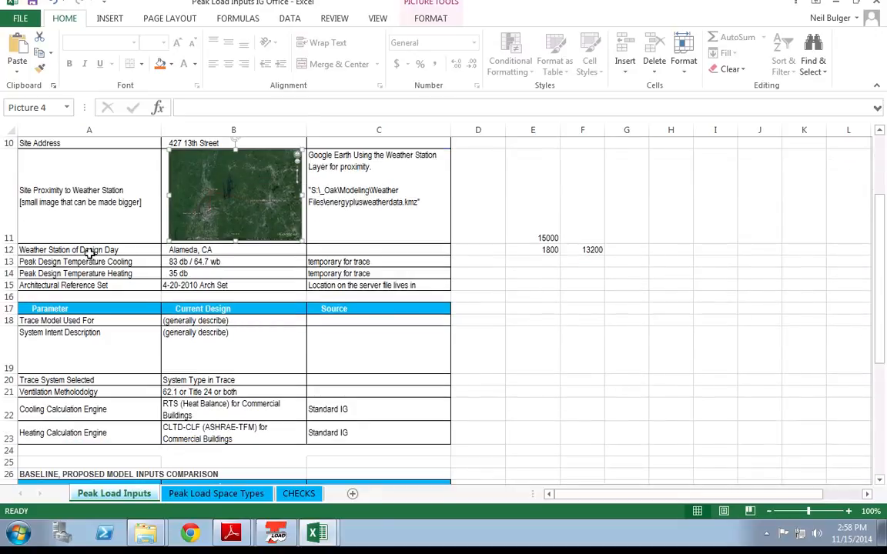
pyautogui.click(89, 251)
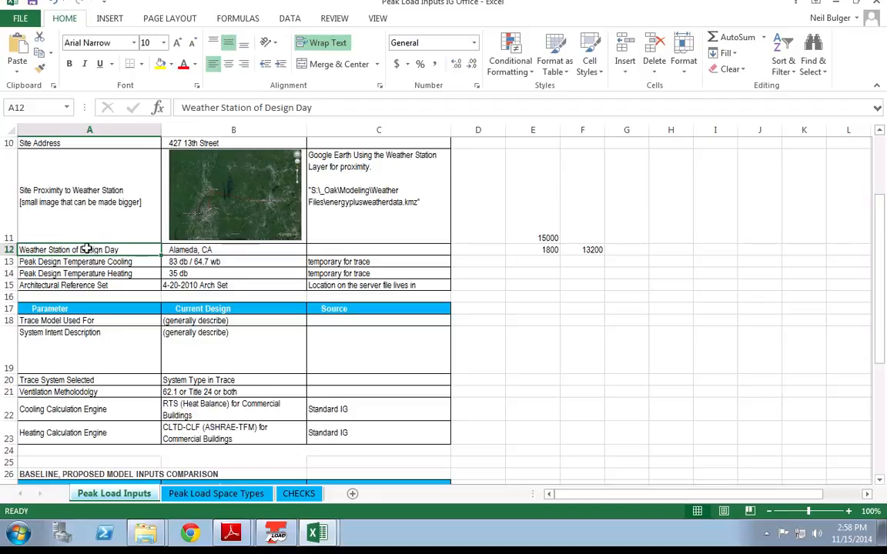
pyautogui.click(192, 251)
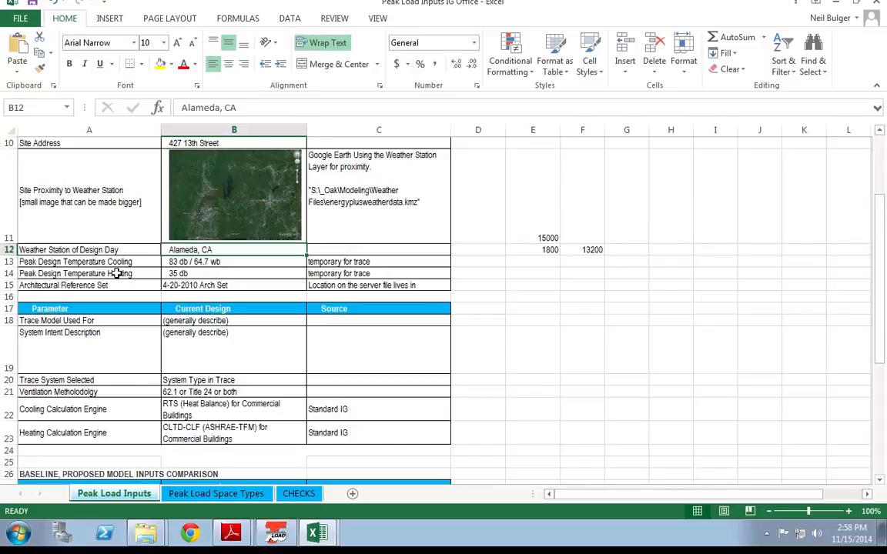
pyautogui.click(179, 260)
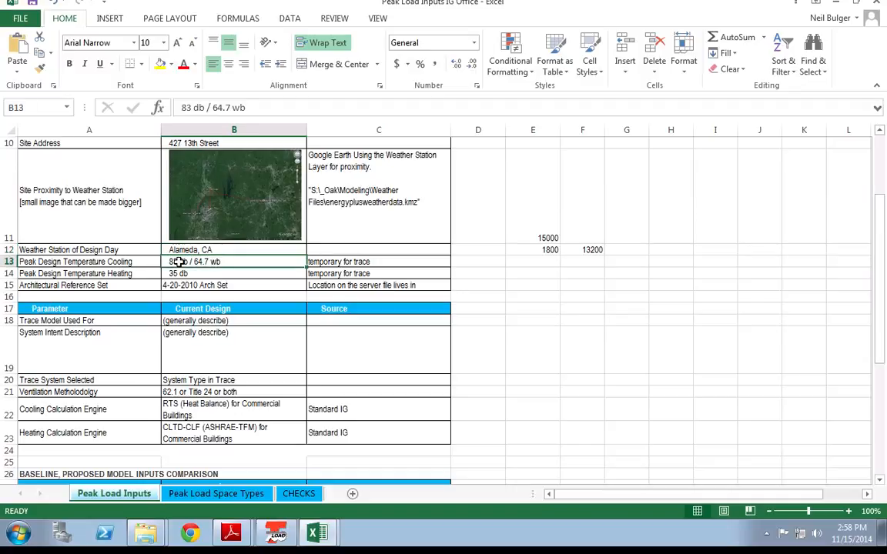
pyautogui.click(224, 274)
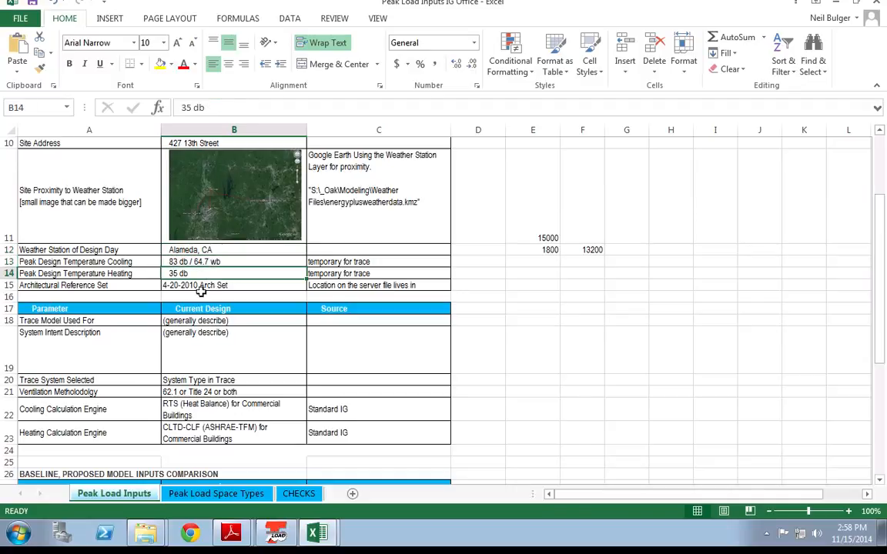
pyautogui.click(208, 285)
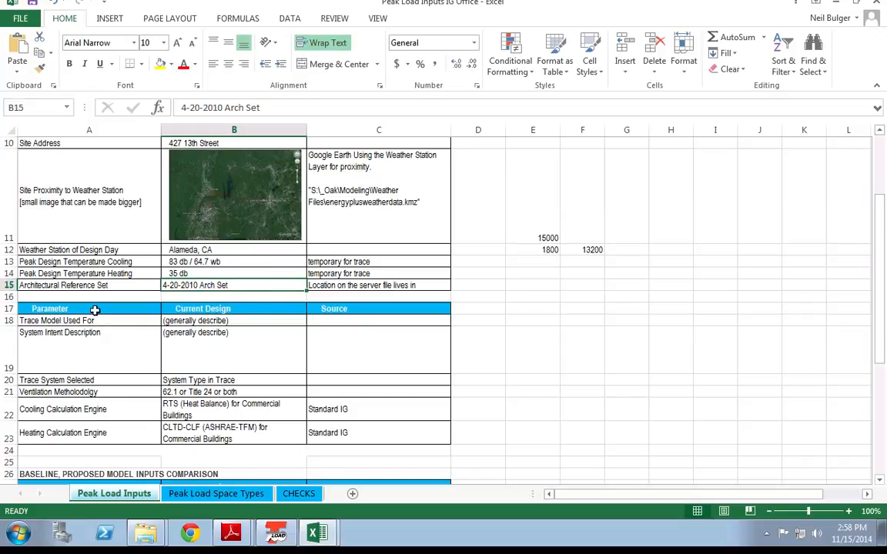
pyautogui.scroll(-1, 95, 310)
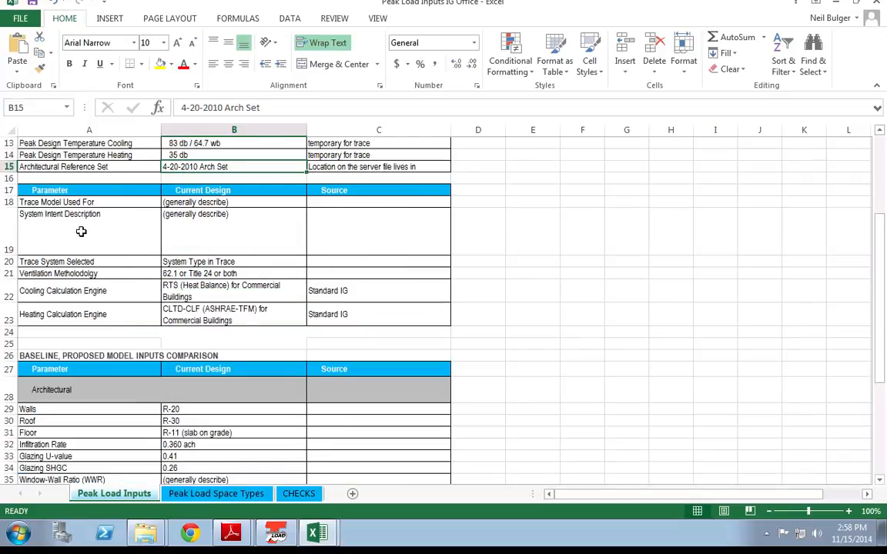
pyautogui.click(92, 202)
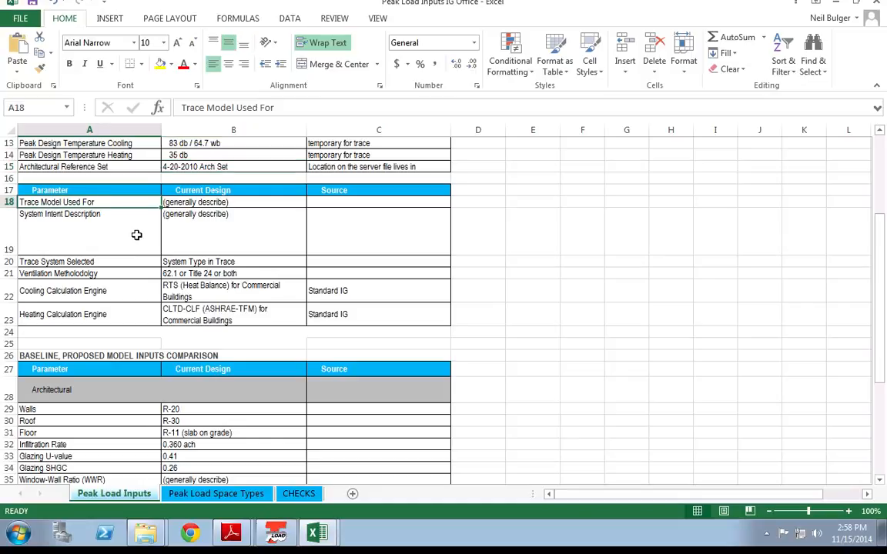
pyautogui.click(136, 235)
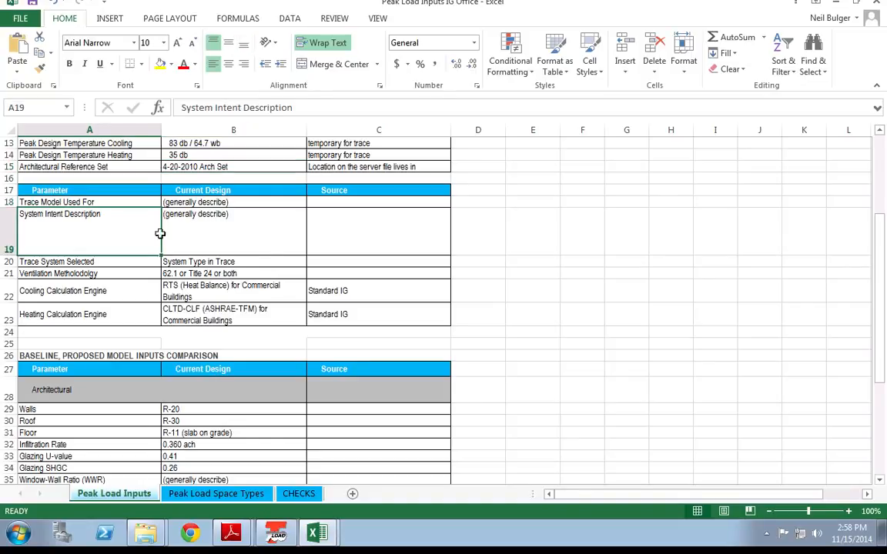
pyautogui.click(268, 244)
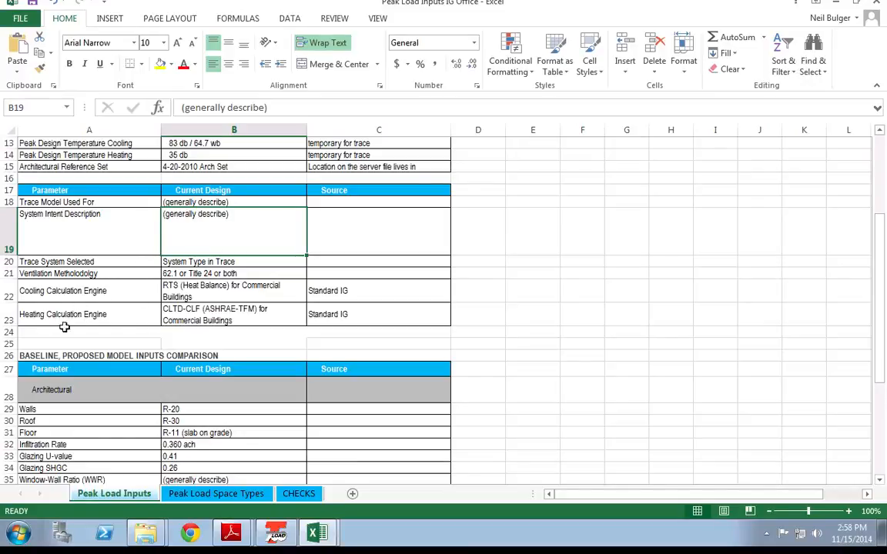
pyautogui.scroll(-1, 123, 329)
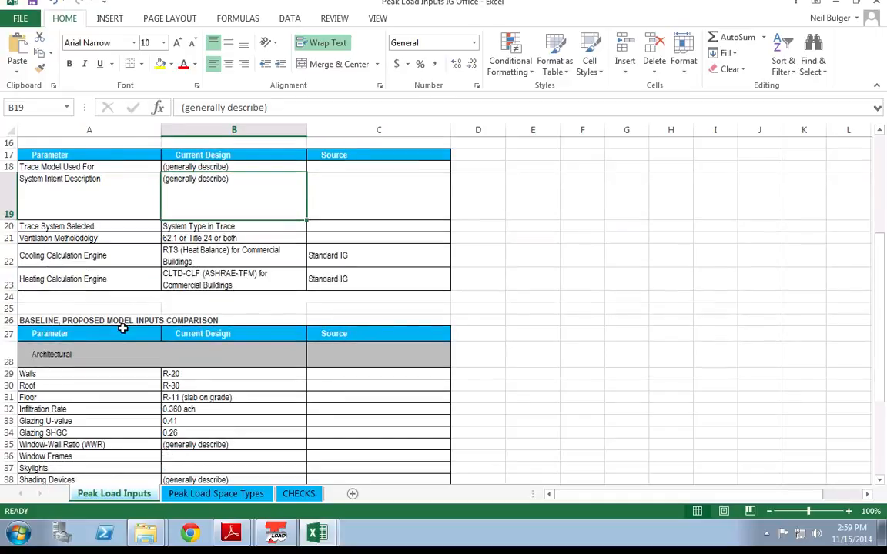
pyautogui.scroll(-1, 123, 329)
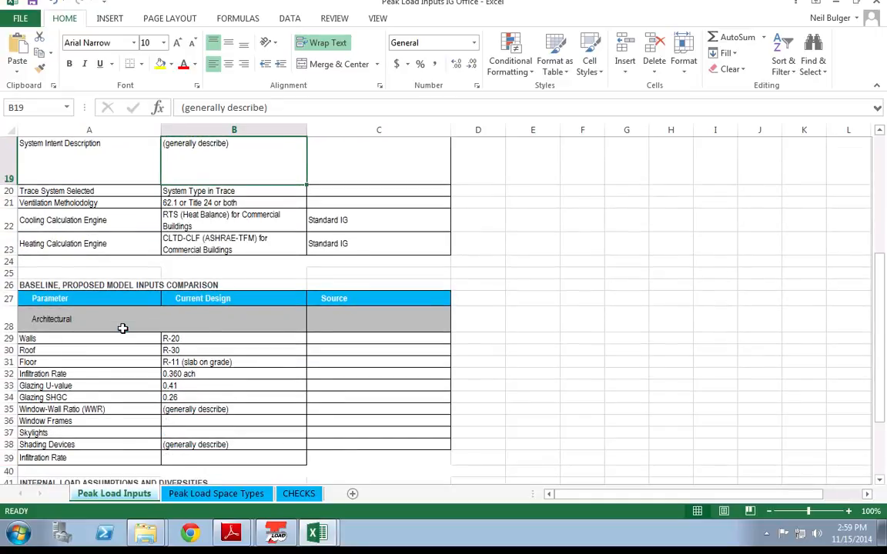
pyautogui.scroll(-1, 122, 328)
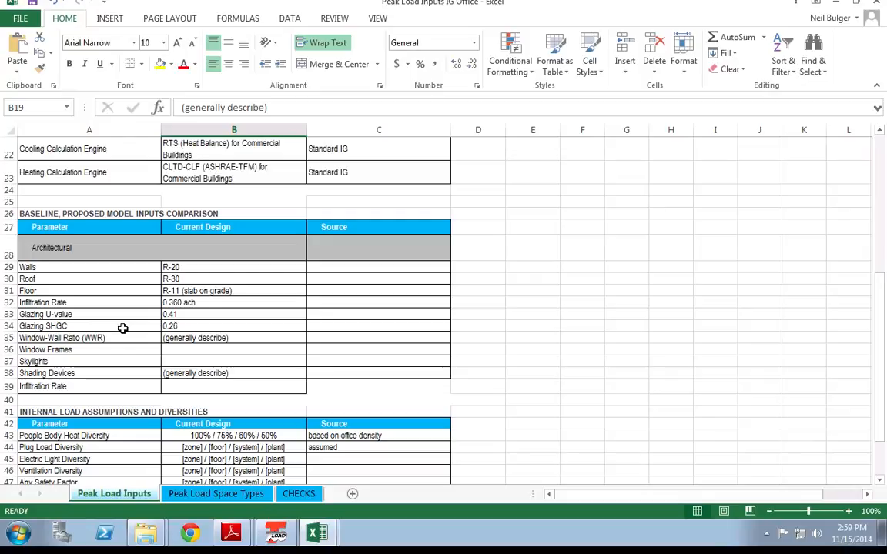
pyautogui.scroll(-1, 122, 329)
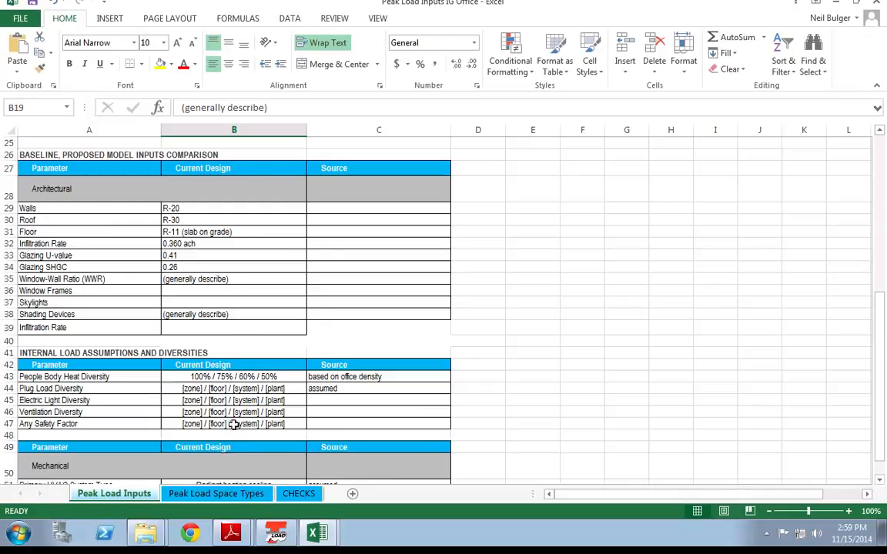
# Step: Show the Peak Load Space Types sheet with Core and Perimeter loading assumptions
pyautogui.click(219, 499)
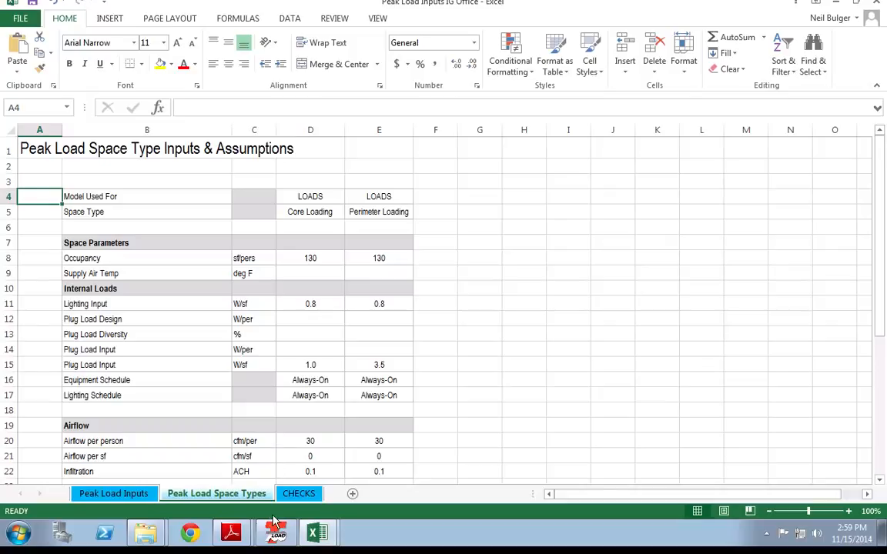
# Step: Accept the weather overrides and the Alameda, California weather location
pyautogui.click(276, 539)
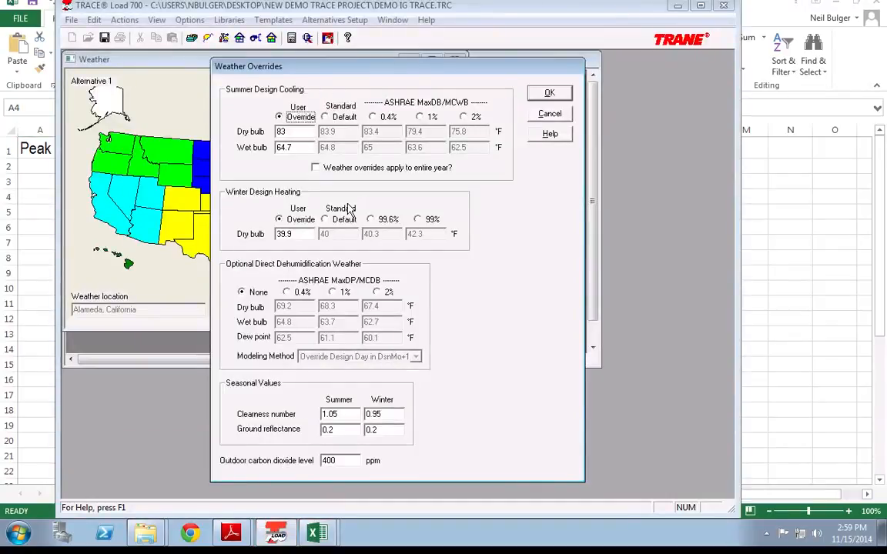
pyautogui.click(546, 93)
pyautogui.click(381, 307)
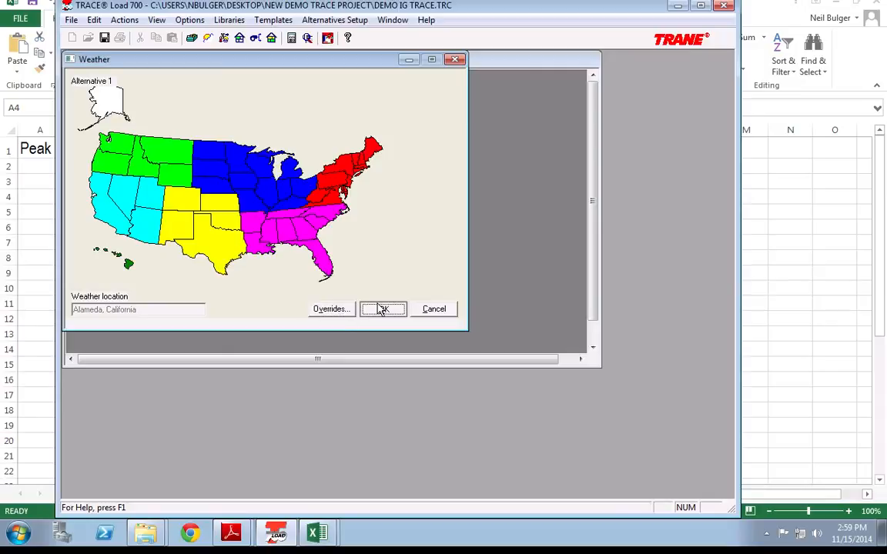
# Step: Review the room's walls and partitions/floors in Create Rooms, then close it
pyautogui.doubleClick(250, 190)
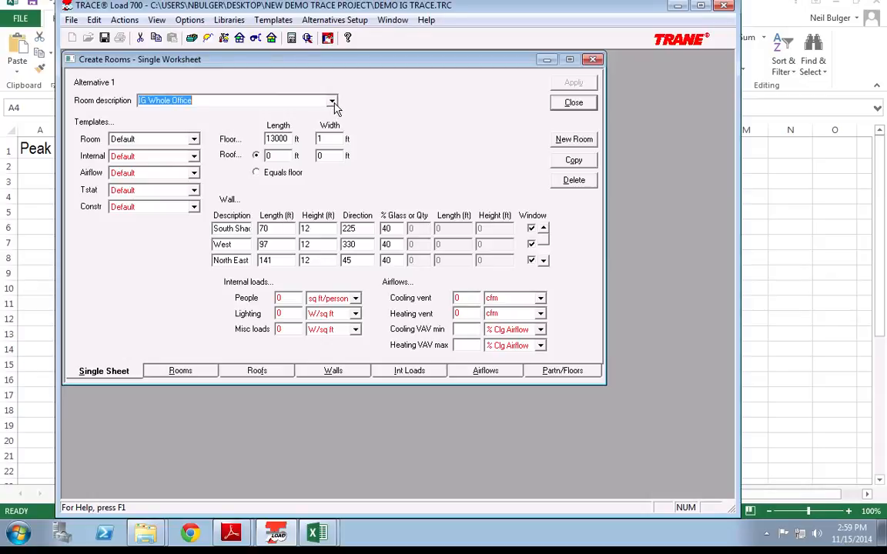
pyautogui.click(332, 370)
pyautogui.click(227, 139)
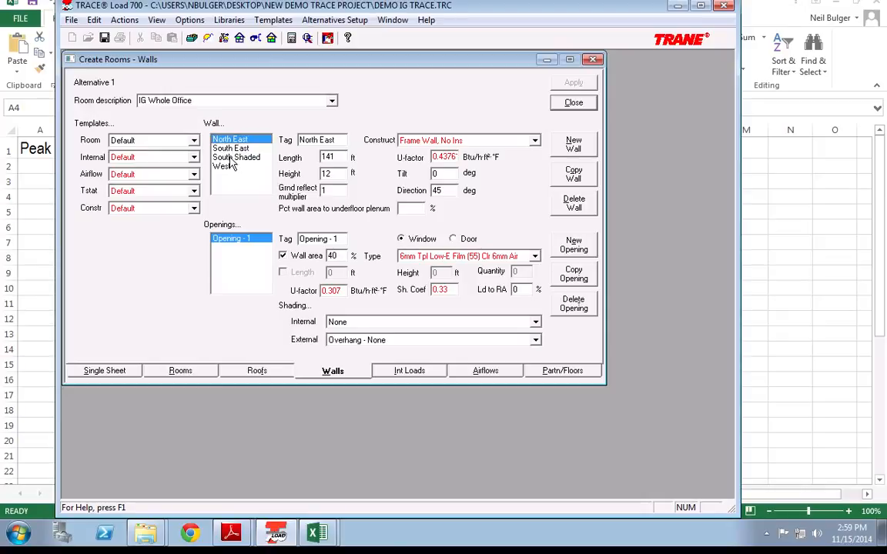
pyautogui.click(227, 166)
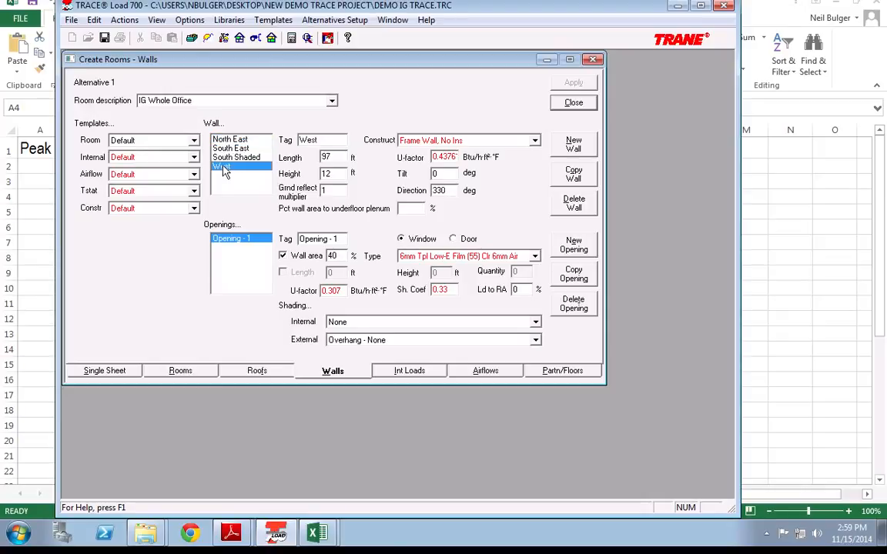
pyautogui.click(241, 149)
pyautogui.click(243, 158)
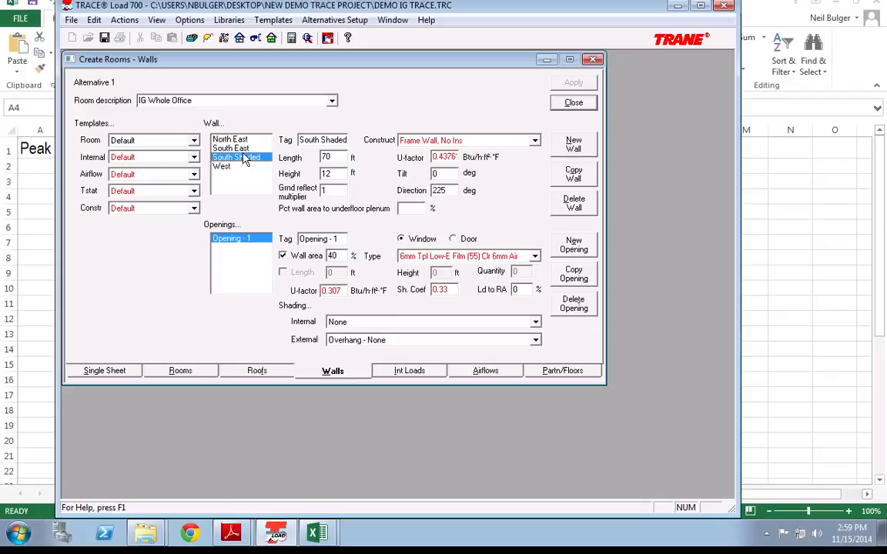
pyautogui.click(245, 149)
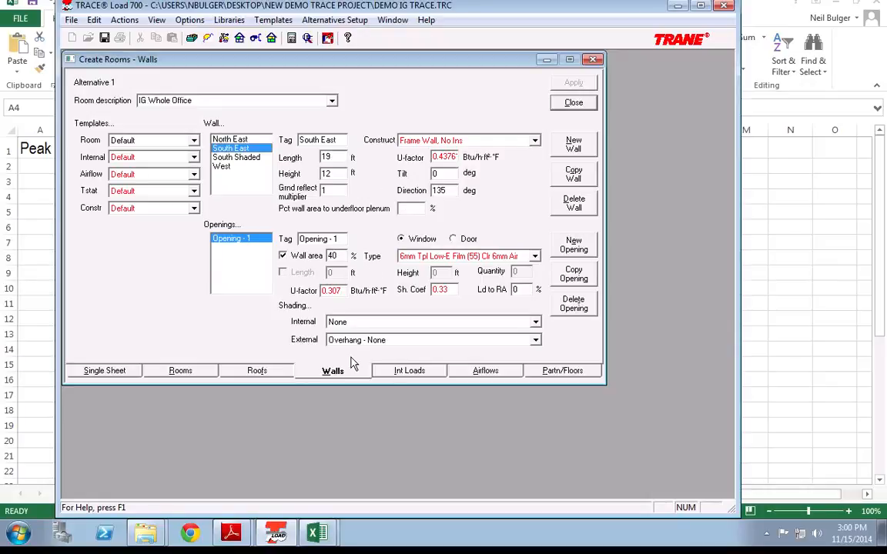
pyautogui.click(562, 372)
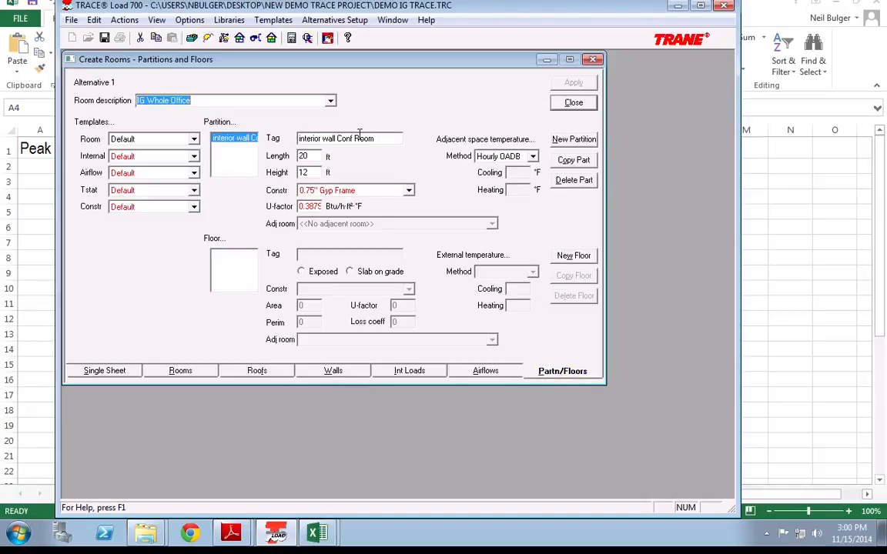
pyautogui.click(573, 104)
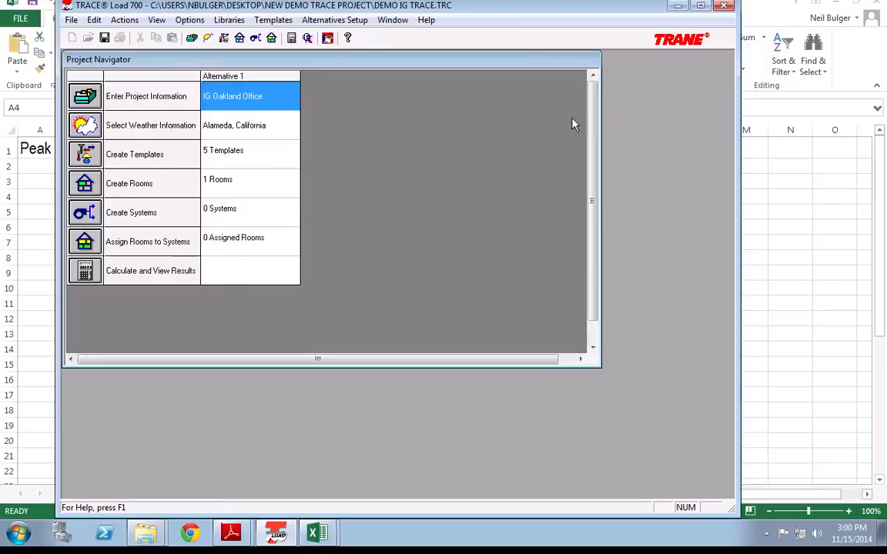
# Step: Open Create Templates to show the Default internal load template for Alternative 1
pyautogui.click(90, 160)
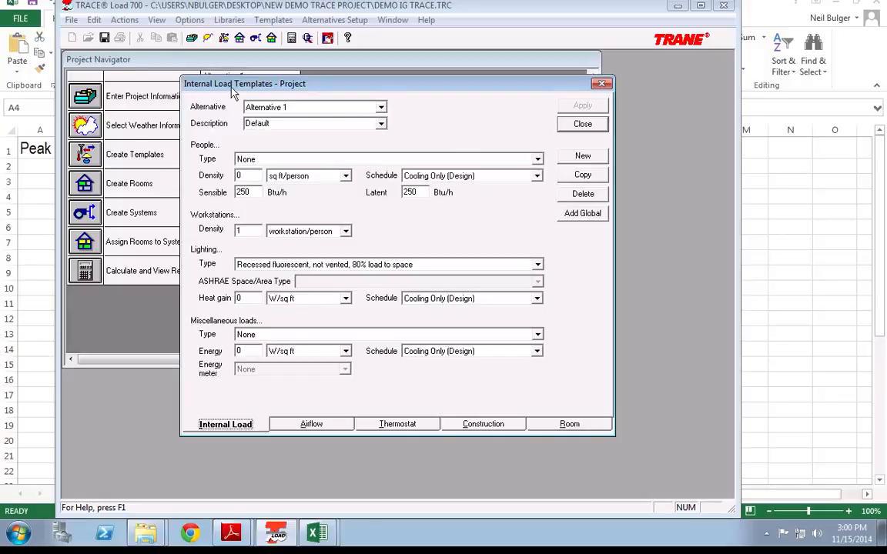
pyautogui.moveTo(228, 84)
pyautogui.mouseDown()
pyautogui.moveTo(314, 79)
pyautogui.moveTo(224, 80)
pyautogui.mouseUp()
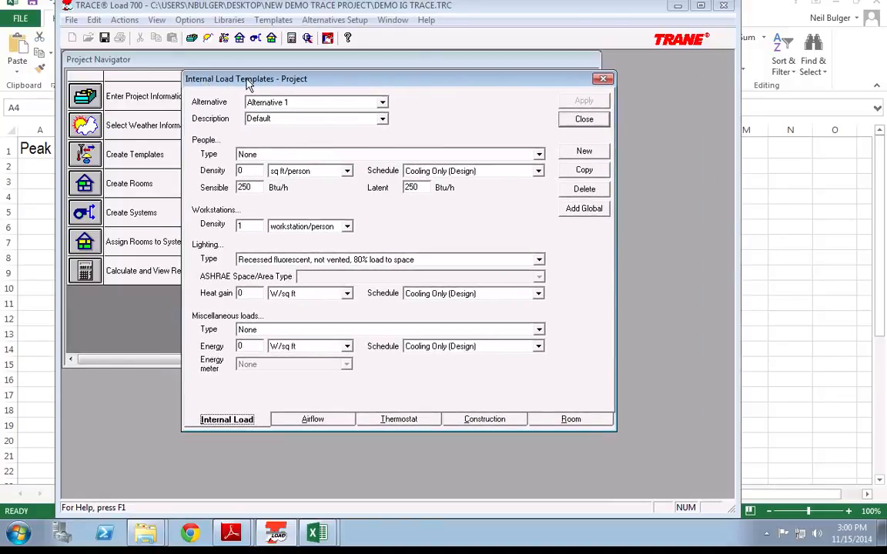
pyautogui.click(382, 120)
pyautogui.click(383, 120)
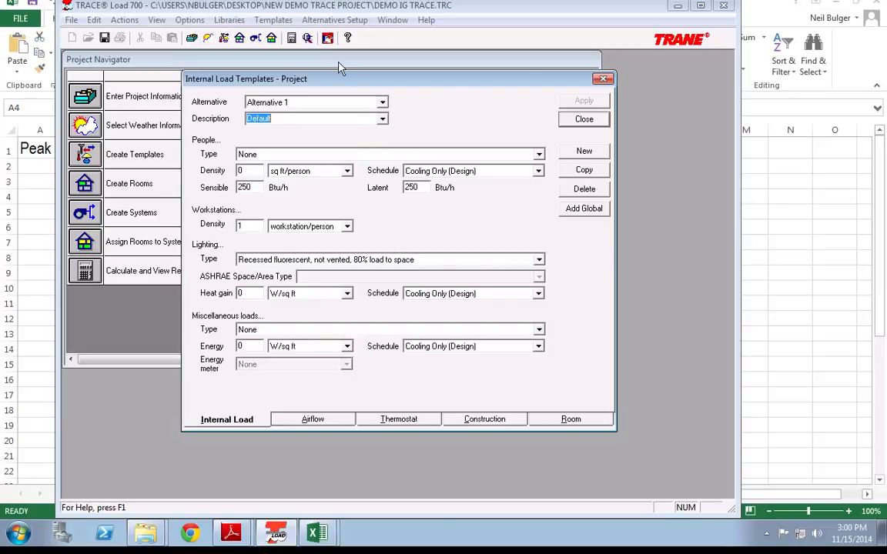
# Step: Rename the Default internal load template to 'Office Space Type'
pyautogui.moveTo(331, 82); pyautogui.dragTo(368, 72)
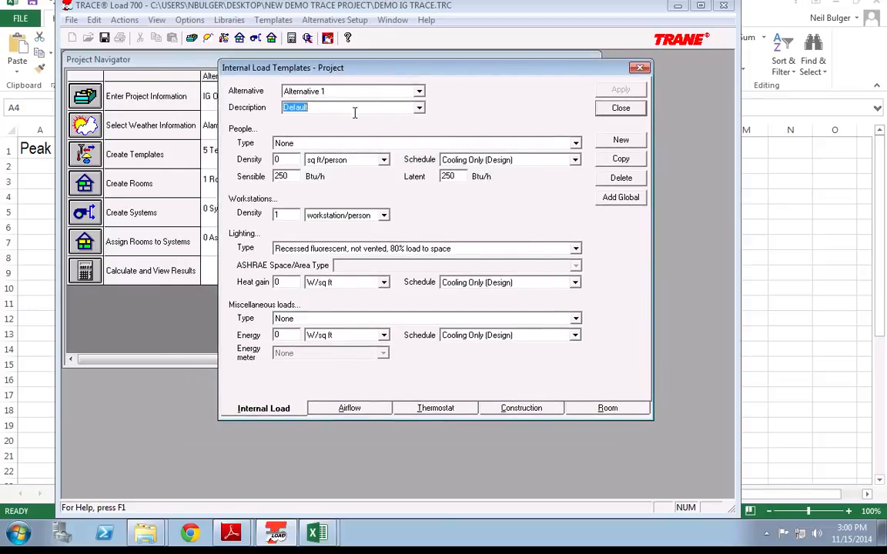
pyautogui.write('O')
pyautogui.press('Return')
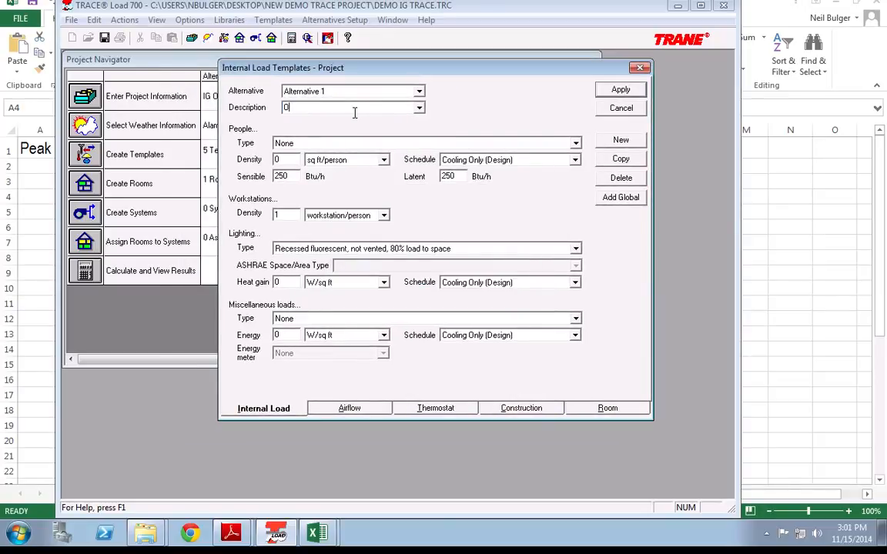
pyautogui.write('ffice Space Type')
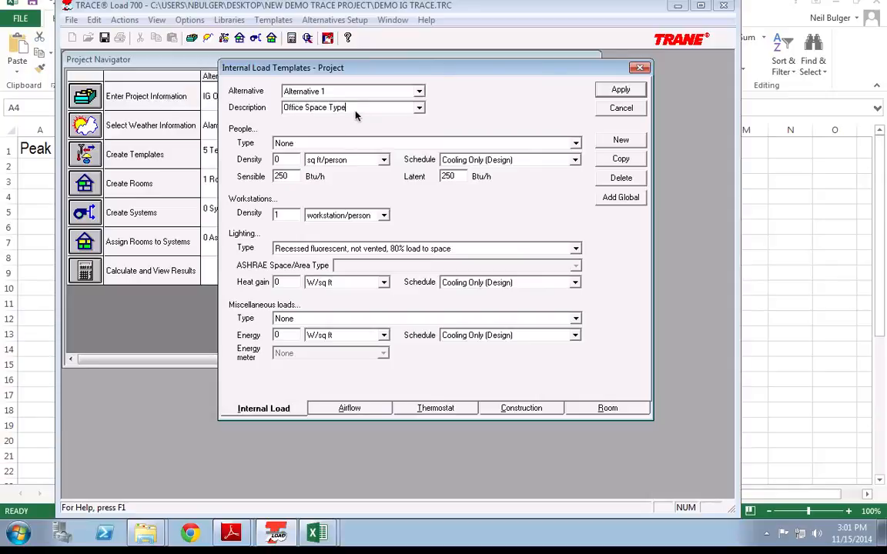
pyautogui.click(605, 90)
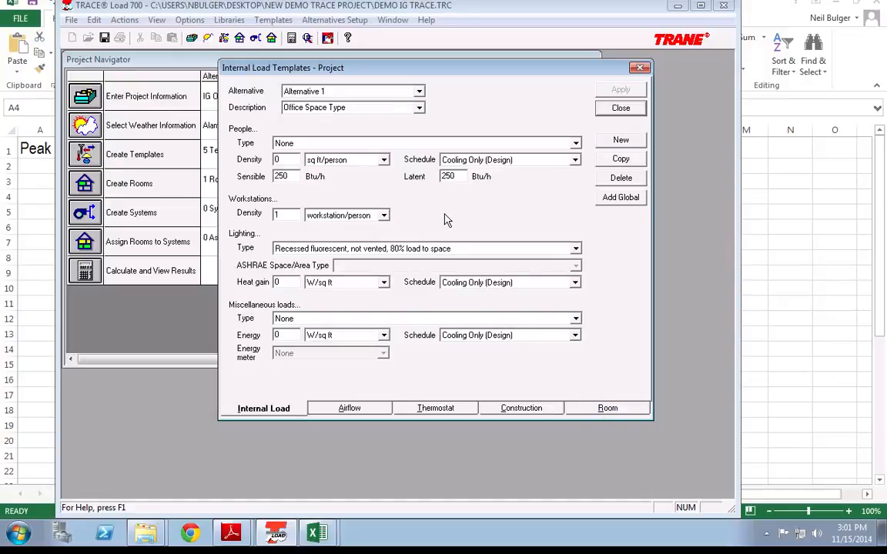
# Step: Set people to General Office Space at 250 sq ft per person
pyautogui.click(302, 144)
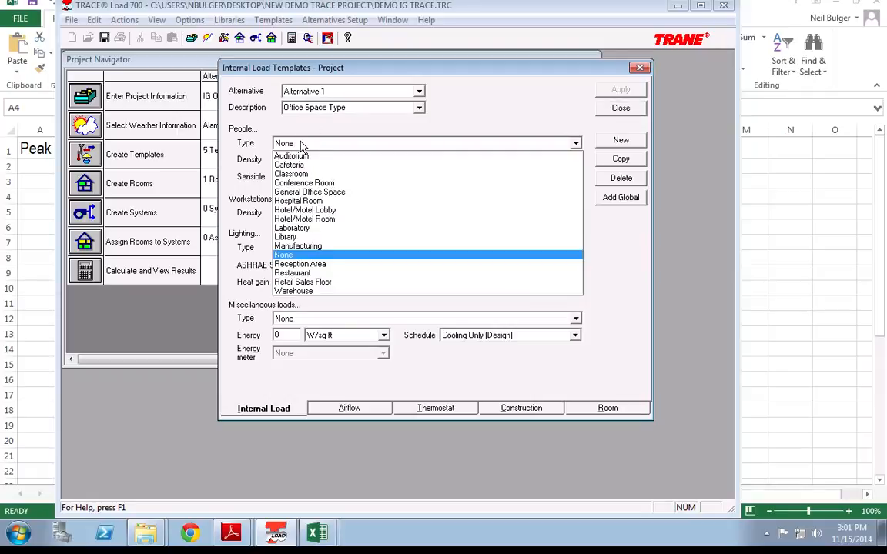
pyautogui.click(304, 192)
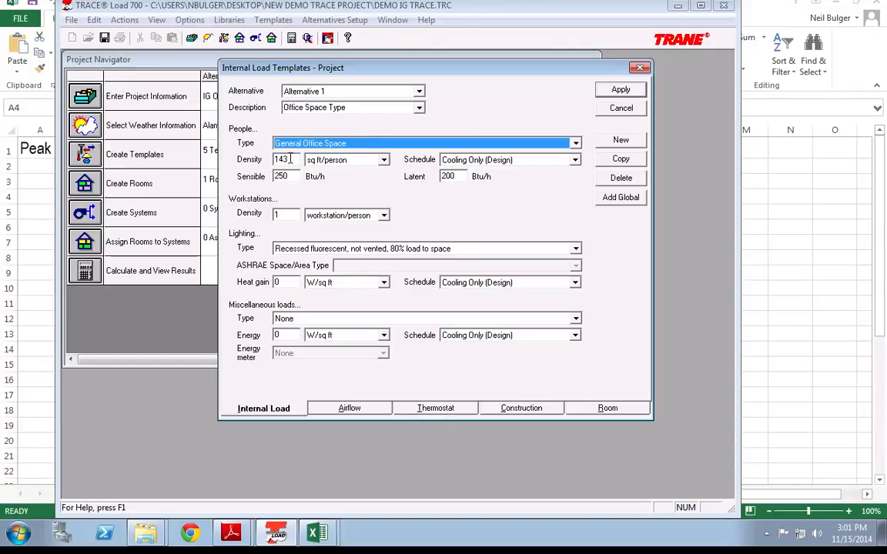
pyautogui.press('Tab')
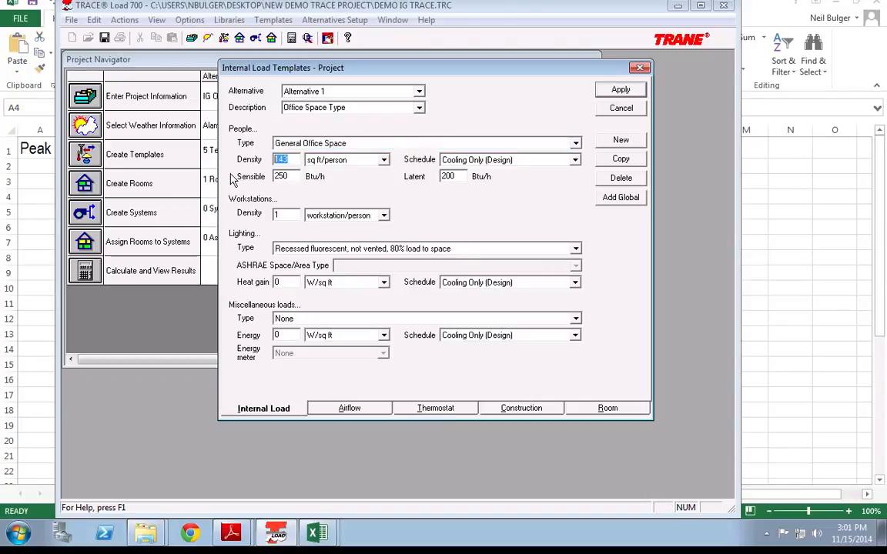
pyautogui.write('250')
pyautogui.press('Tab')
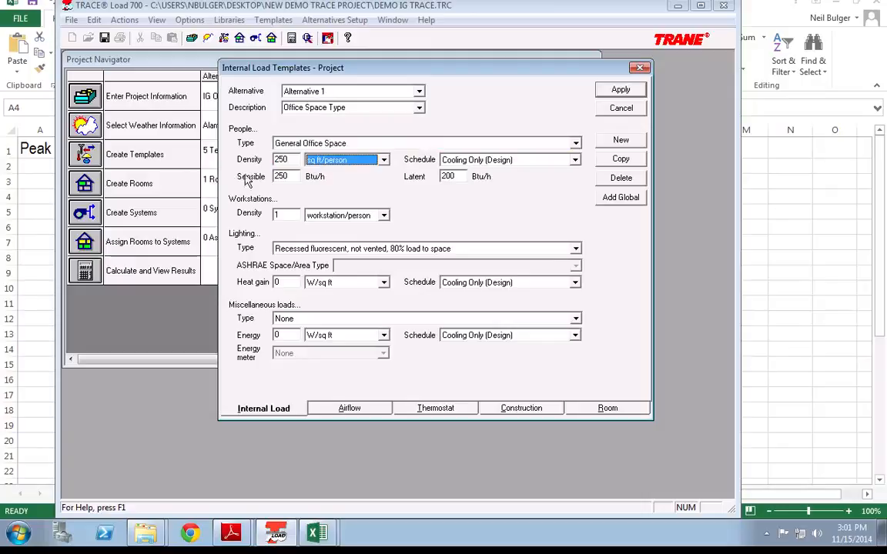
pyautogui.click(311, 146)
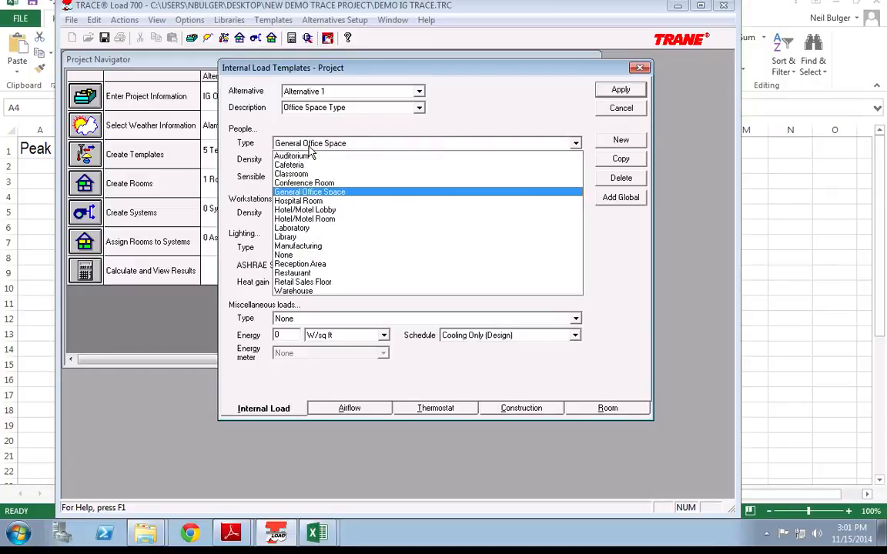
pyautogui.click(251, 165)
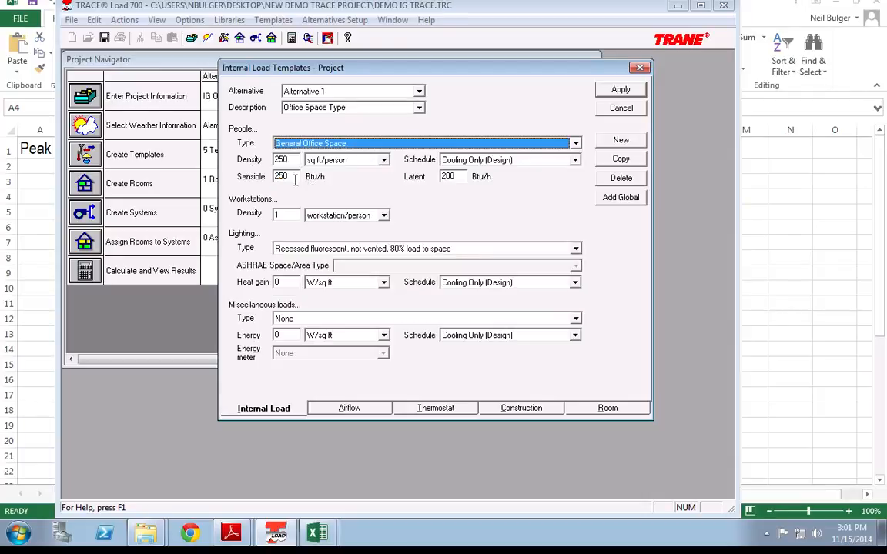
pyautogui.click(292, 178)
pyautogui.press('Tab')
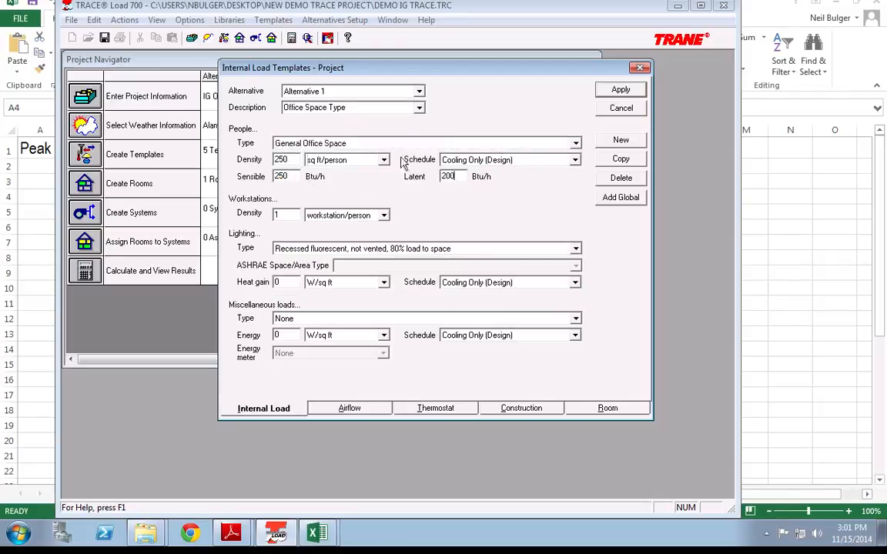
pyautogui.hotkey('shift', 'Tab')
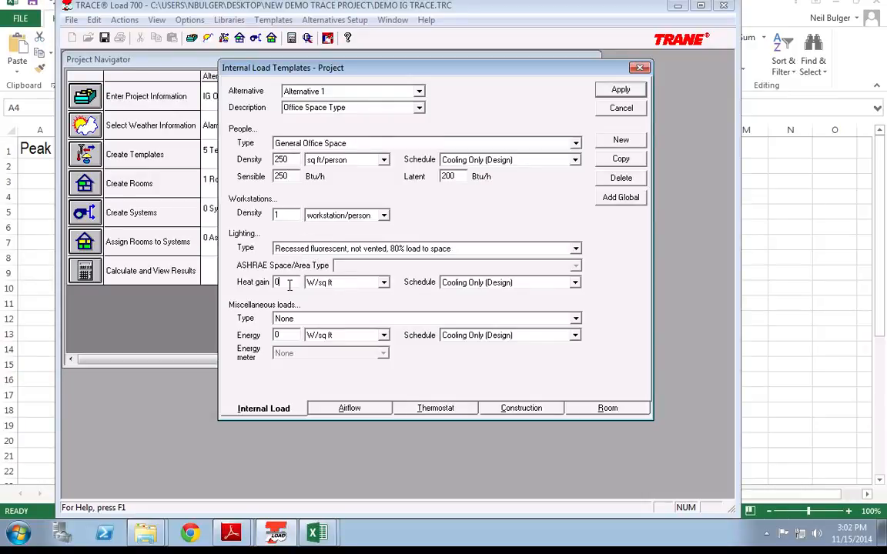
# Step: Set lighting to .5 W/sq ft, fluorescent hung below ceiling 100%
pyautogui.moveTo(289, 285); pyautogui.dragTo(248, 284)
pyautogui.write('.5')
pyautogui.press('Tab')
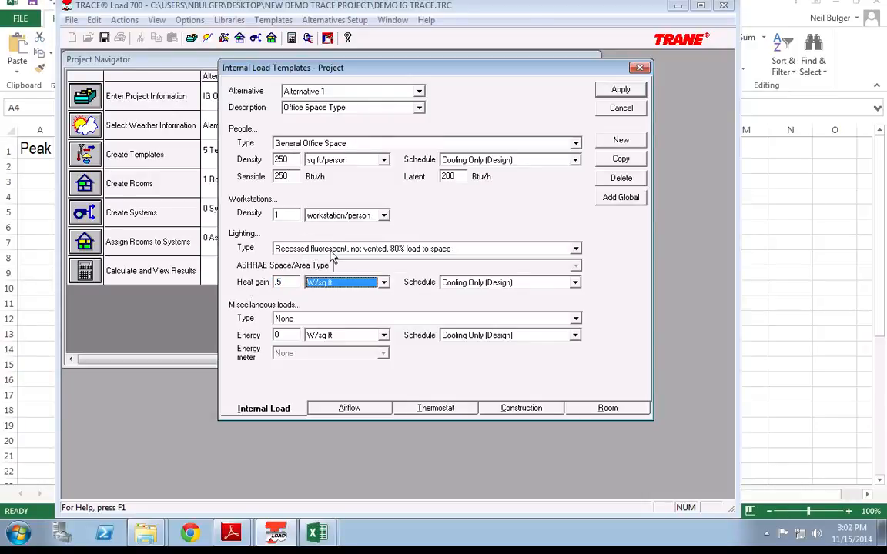
pyautogui.click(333, 252)
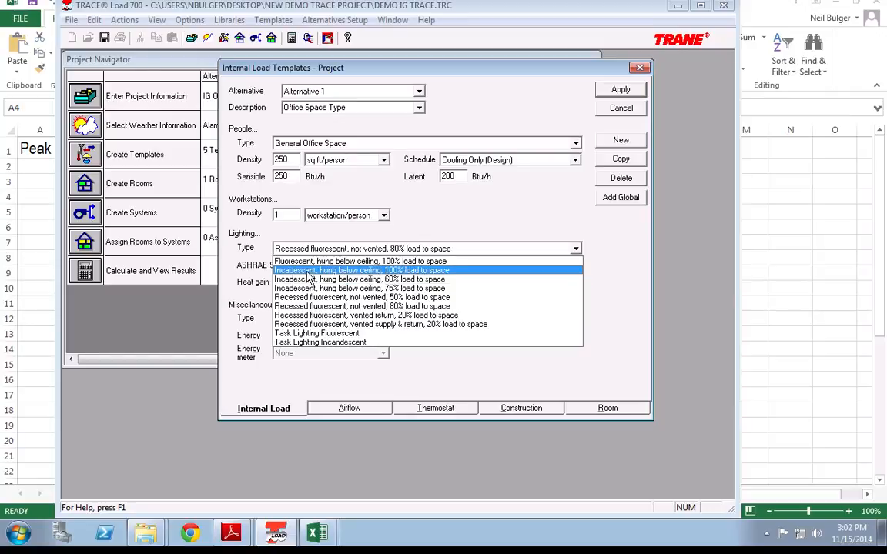
pyautogui.click(395, 263)
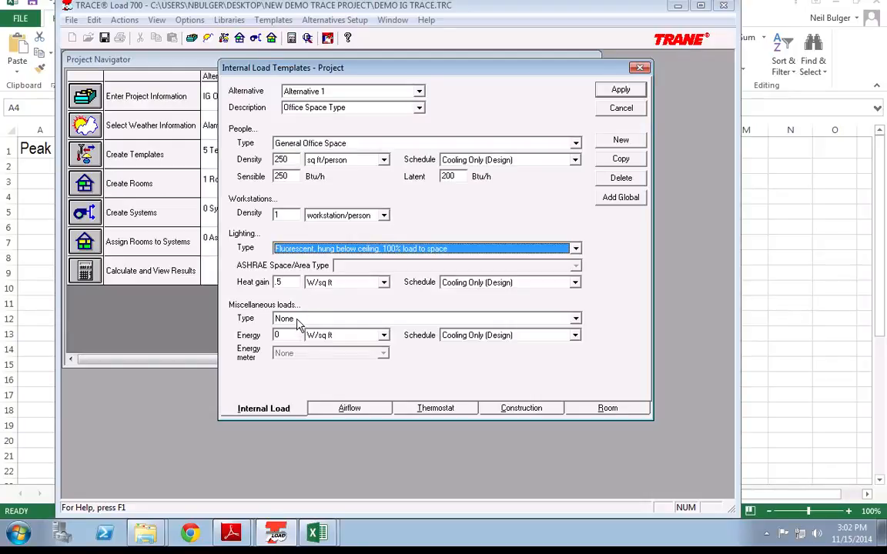
# Step: Set the miscellaneous energy load to 1 W/sq ft
pyautogui.moveTo(288, 336); pyautogui.dragTo(224, 339)
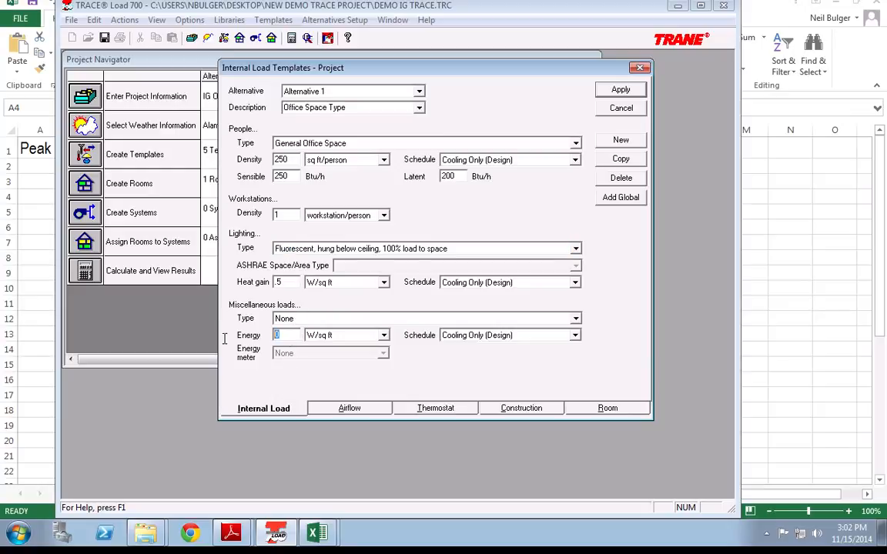
pyautogui.write('1')
pyautogui.press('Tab')
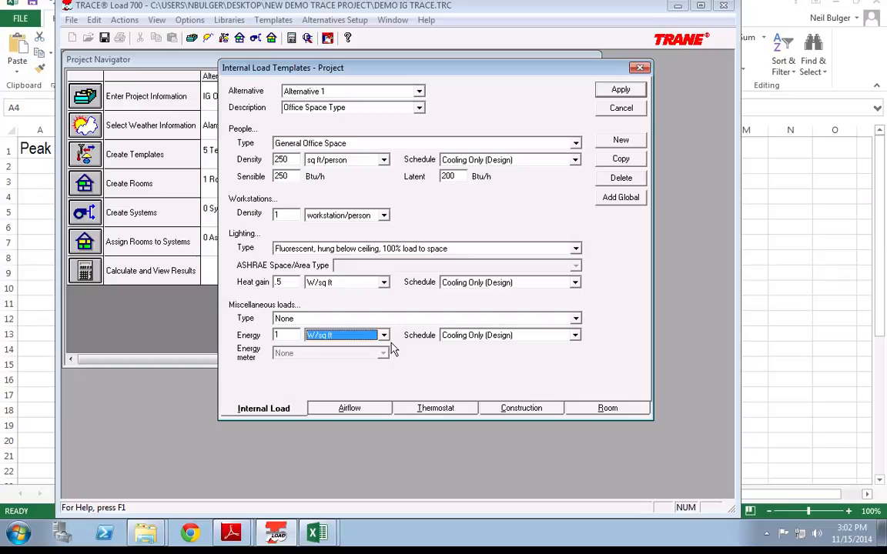
pyautogui.click(341, 409)
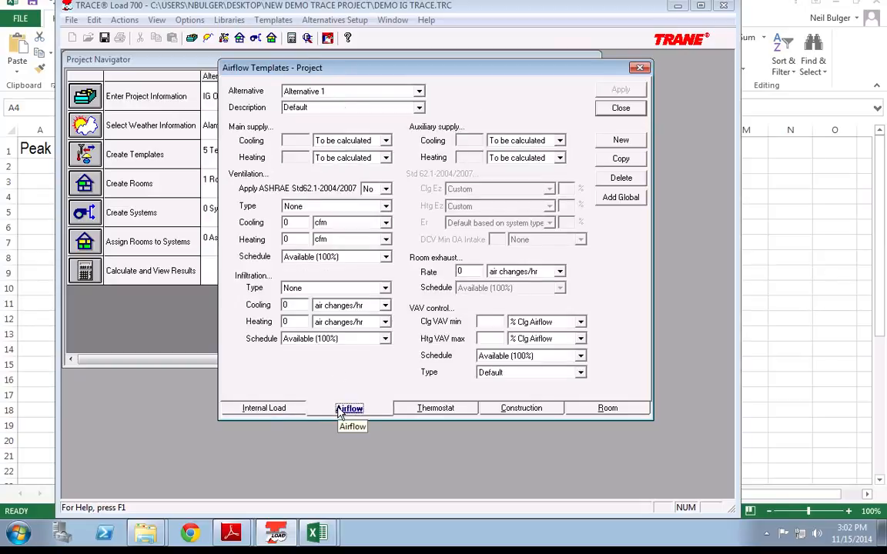
# Step: Rename the Default airflow template to 'Office Airflow Rate'
pyautogui.doubleClick(363, 107)
pyautogui.write('0')
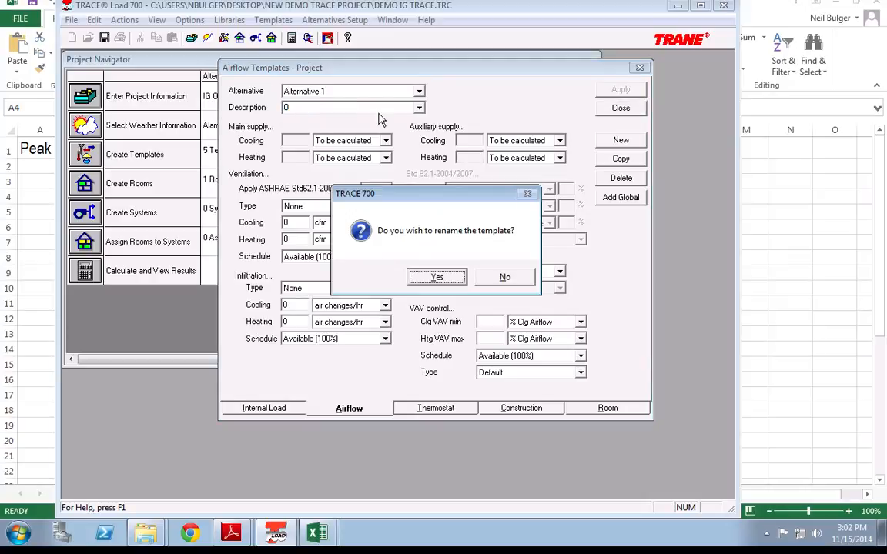
pyautogui.press('Return')
pyautogui.write('ffice A')
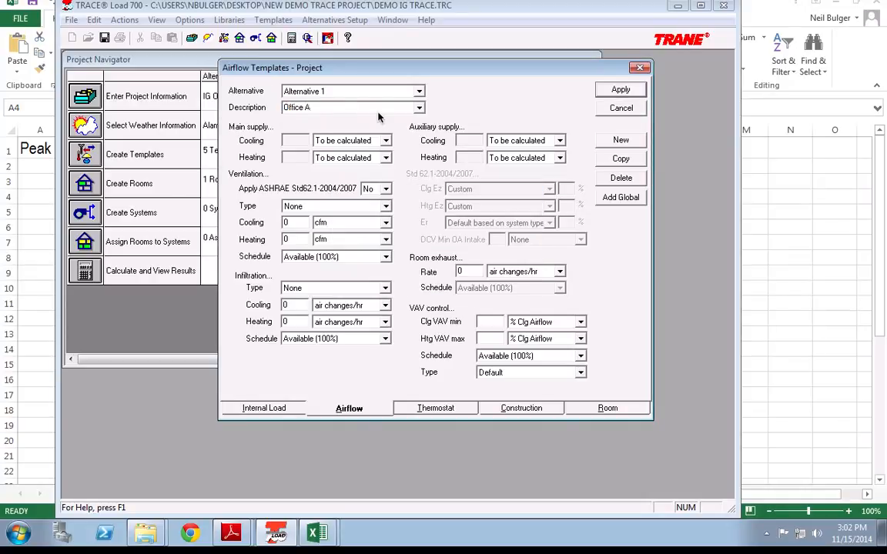
pyautogui.write('irflow Rate')
pyautogui.click(621, 89)
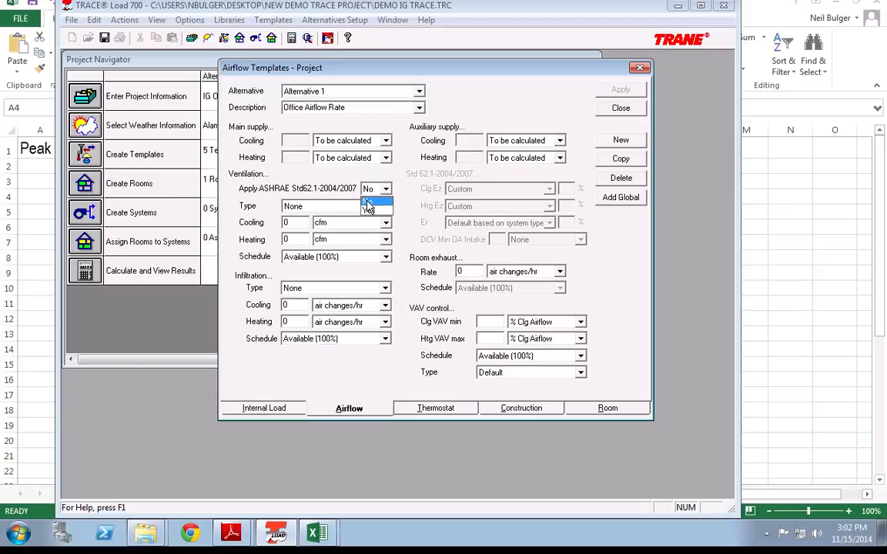
# Step: Set ventilation cooling and heating to .15 cfm/sq ft each
pyautogui.click(370, 210)
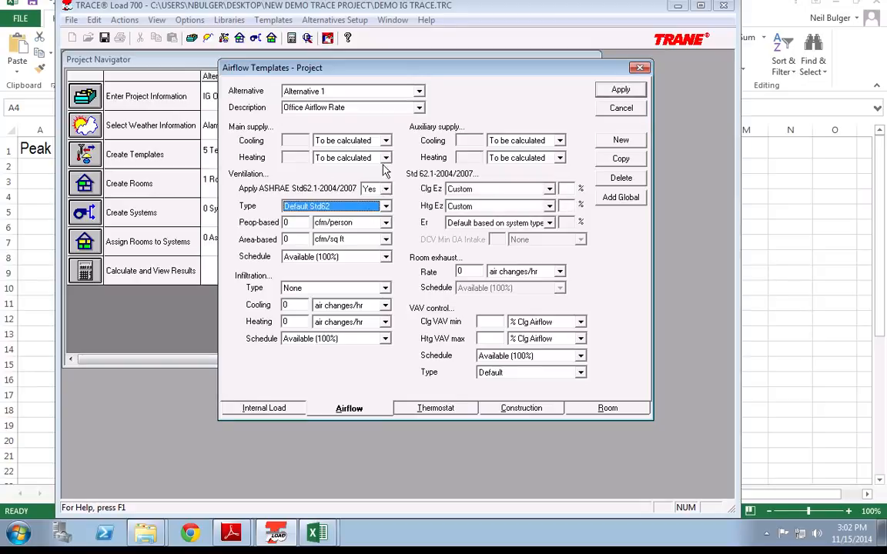
pyautogui.click(302, 210)
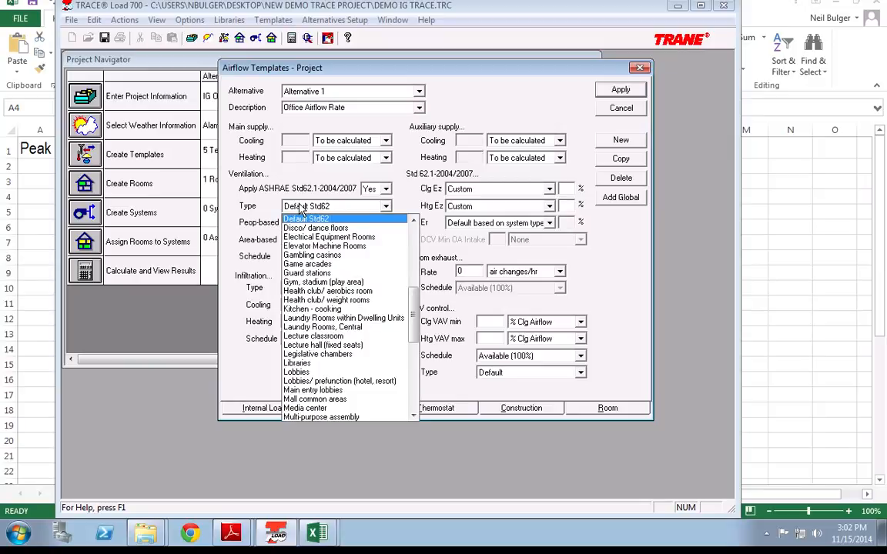
pyautogui.click(299, 207)
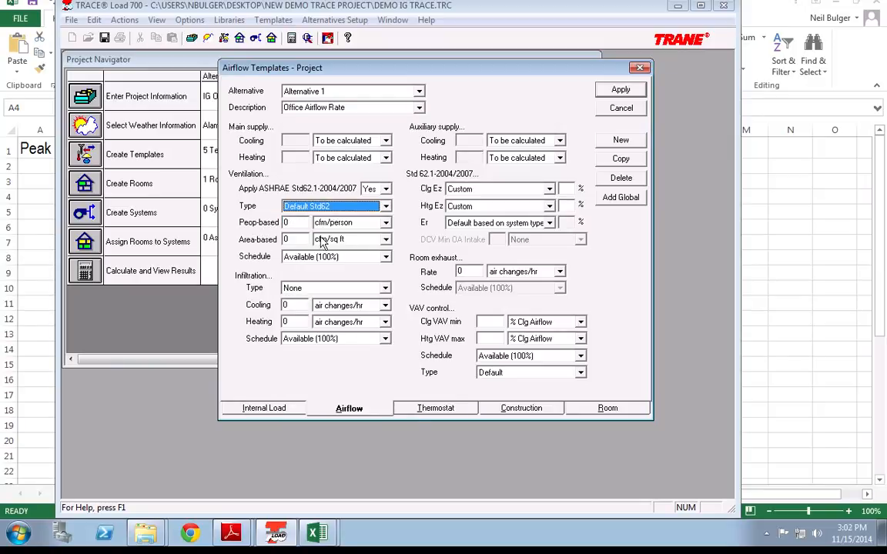
pyautogui.click(384, 189)
pyautogui.click(368, 202)
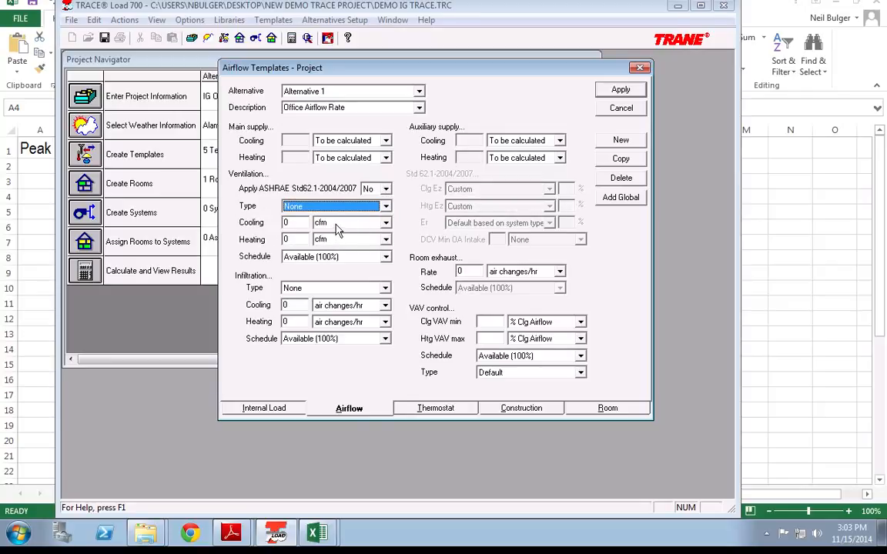
pyautogui.click(336, 223)
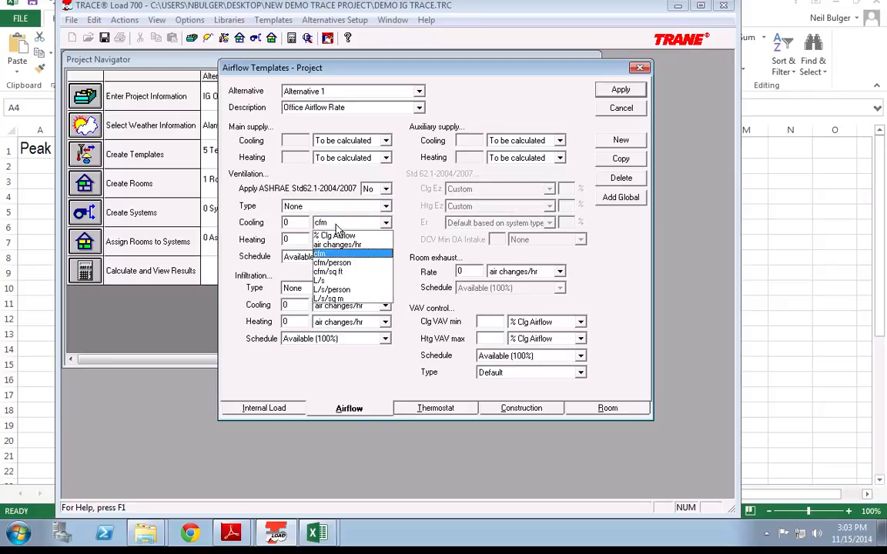
pyautogui.click(332, 274)
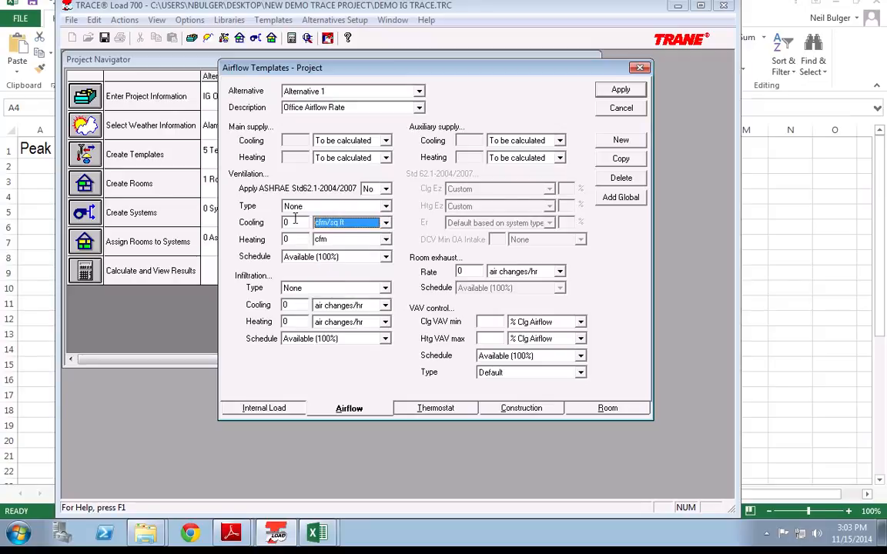
pyautogui.moveTo(298, 222); pyautogui.dragTo(263, 222)
pyautogui.write('.15')
pyautogui.press('Tab')
pyautogui.click(348, 240)
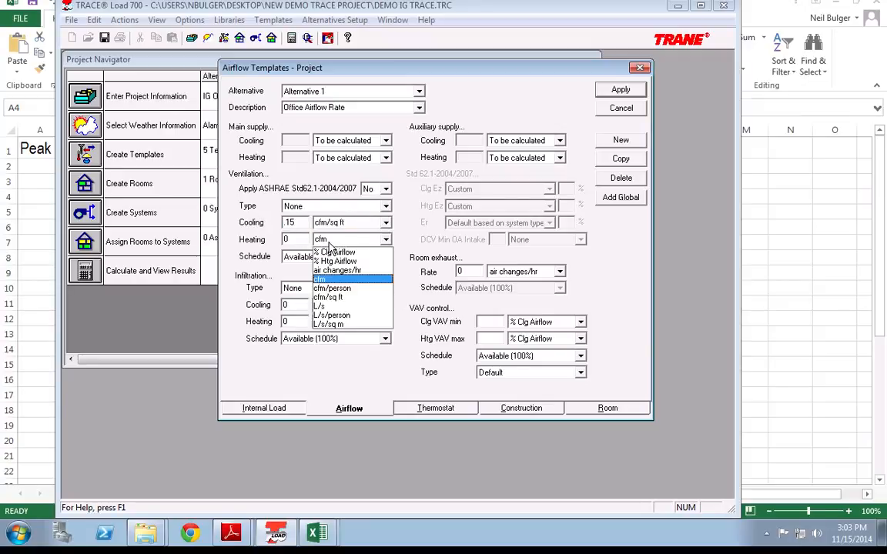
pyautogui.click(328, 297)
pyautogui.moveTo(299, 239); pyautogui.dragTo(238, 244)
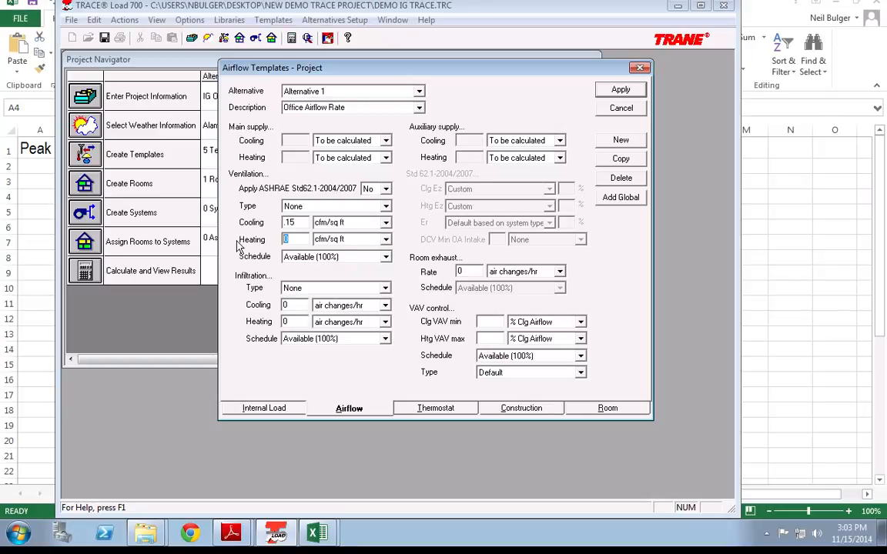
pyautogui.write('.15')
pyautogui.press('Tab')
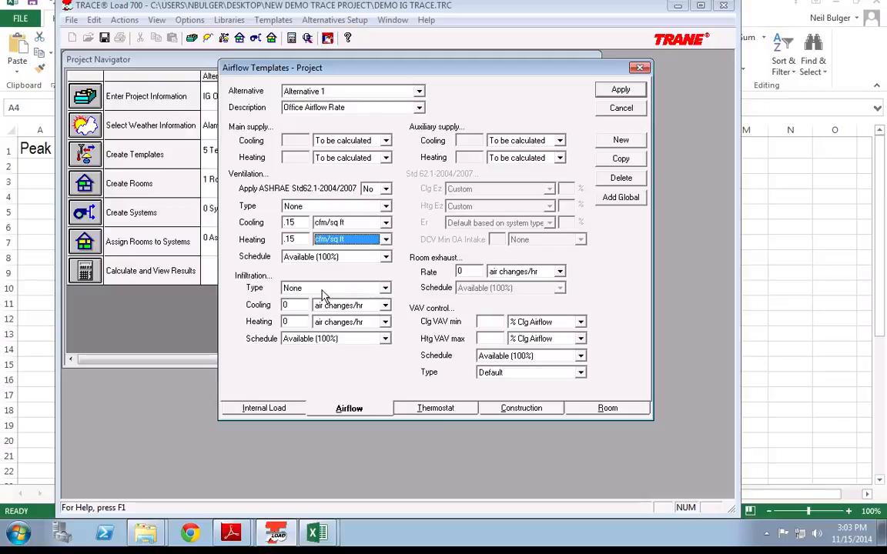
pyautogui.click(386, 189)
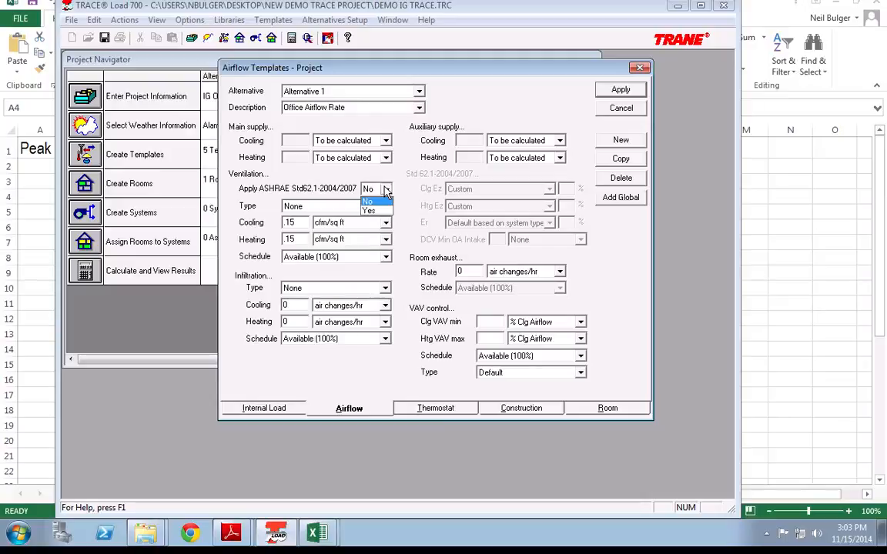
# Step: Apply ASHRAE Std62.1 ventilation at 5 cfm/person and .06 cfm/sq ft, infiltration None
pyautogui.click(386, 189)
pyautogui.click(385, 189)
pyautogui.click(373, 208)
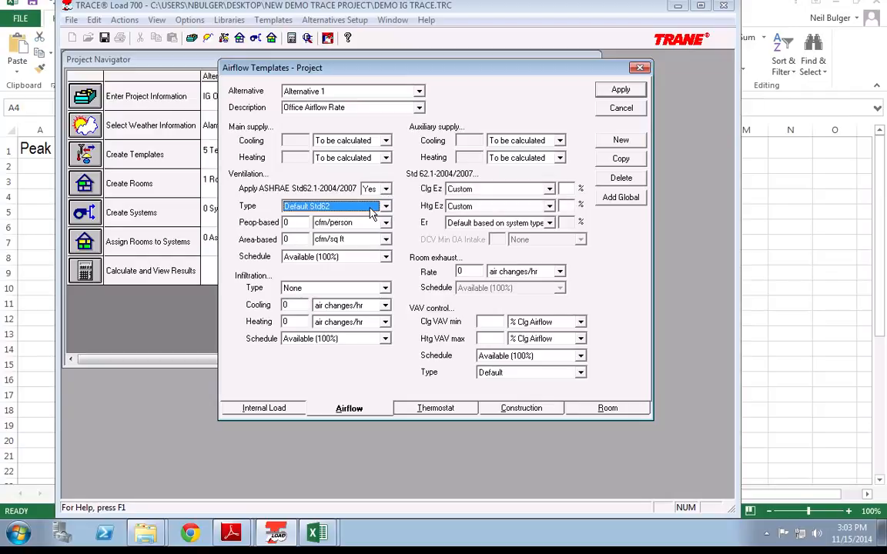
pyautogui.click(286, 224)
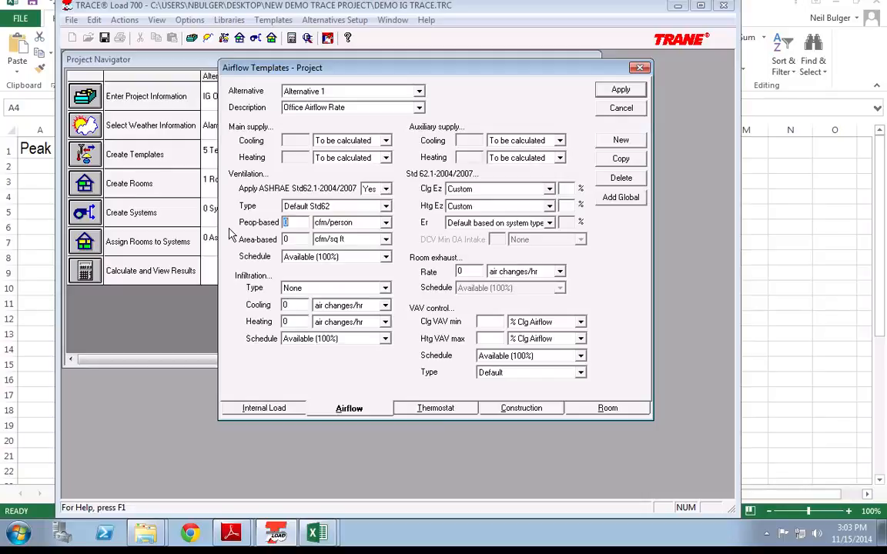
pyautogui.press('Delete')
pyautogui.write('5')
pyautogui.press('Tab')
pyautogui.press('Tab')
pyautogui.write('.0')
pyautogui.press('Tab')
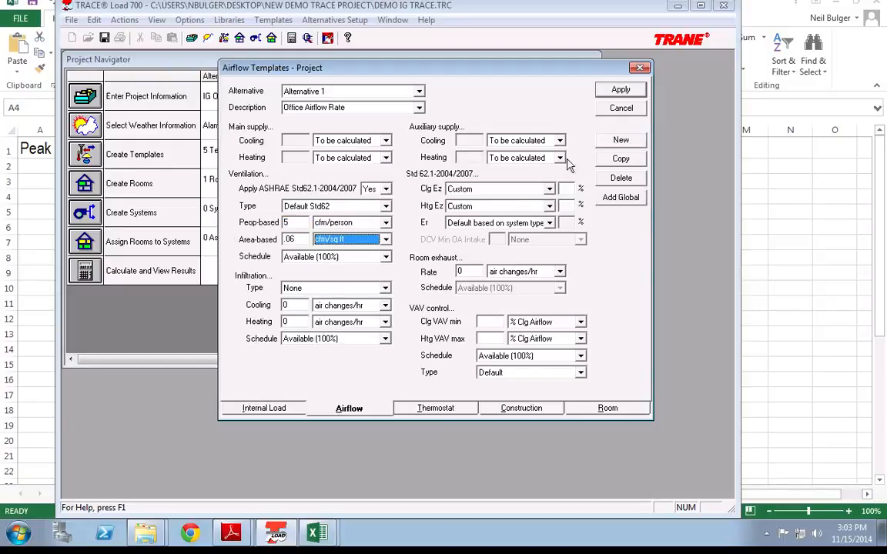
pyautogui.click(315, 290)
pyautogui.click(316, 290)
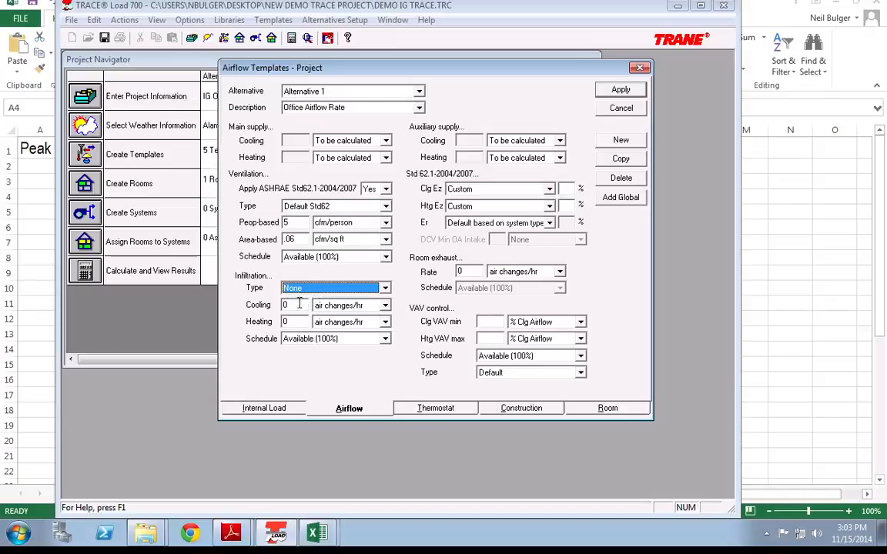
pyautogui.press('Tab')
# Step: Enter 1 air change/hr infiltration for cooling and heating, schedule Available (100%)
pyautogui.write('1')
pyautogui.press('Tab')
pyautogui.press('Tab')
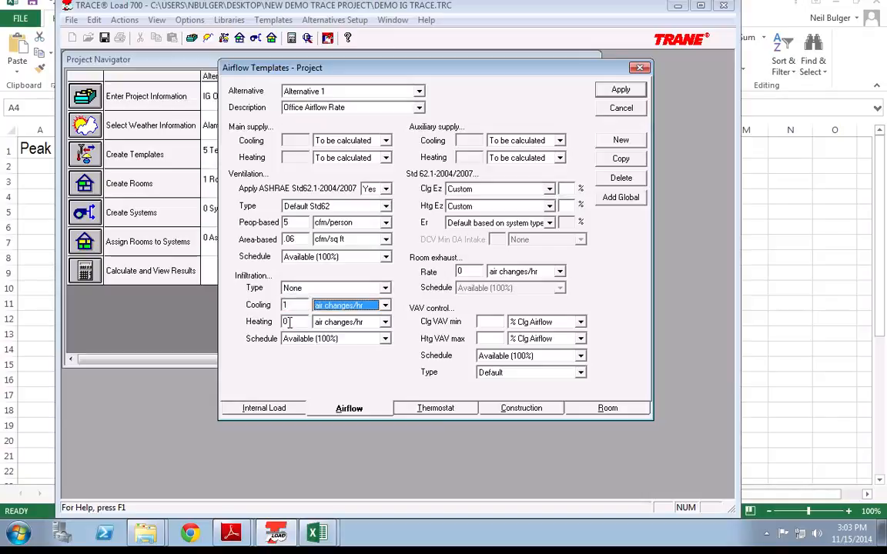
pyautogui.write('1')
pyautogui.press('Tab')
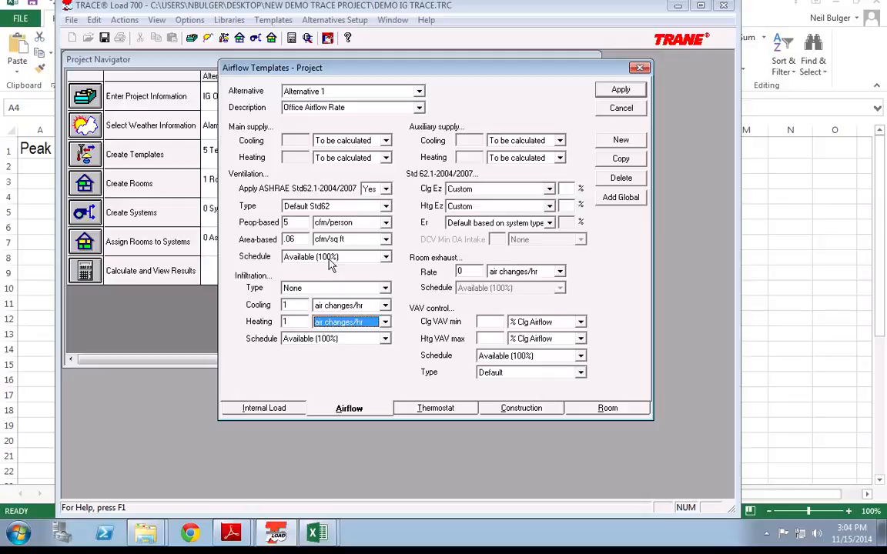
pyautogui.click(365, 257)
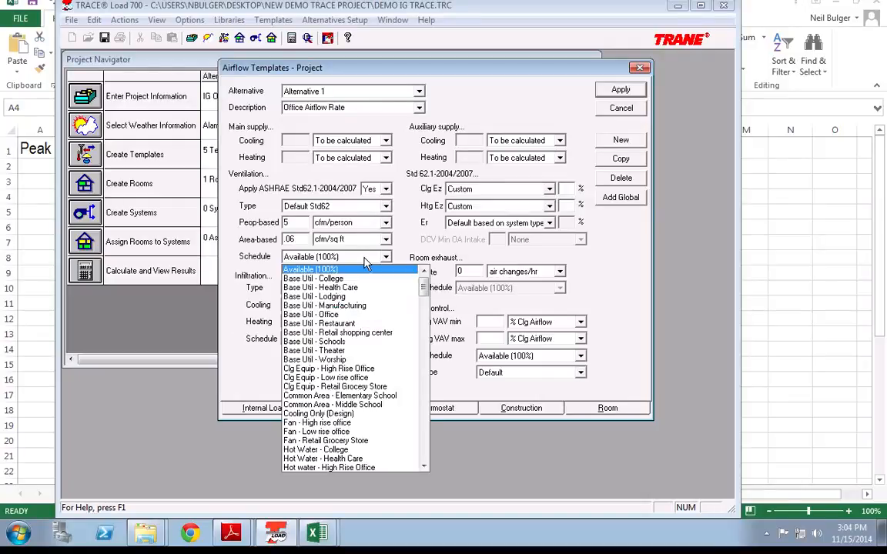
pyautogui.click(257, 248)
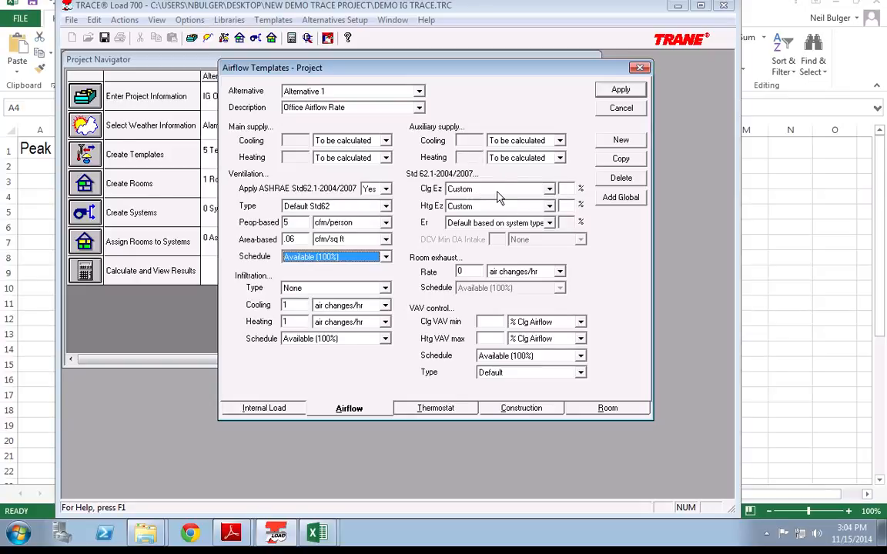
# Step: Set the cooling Ez distribution to ceiling supply, ceiling return
pyautogui.click(546, 191)
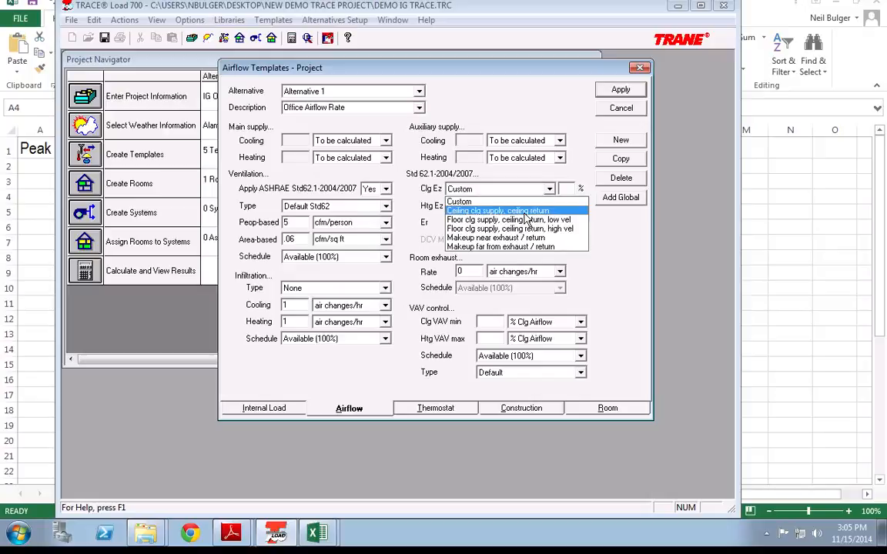
pyautogui.click(523, 210)
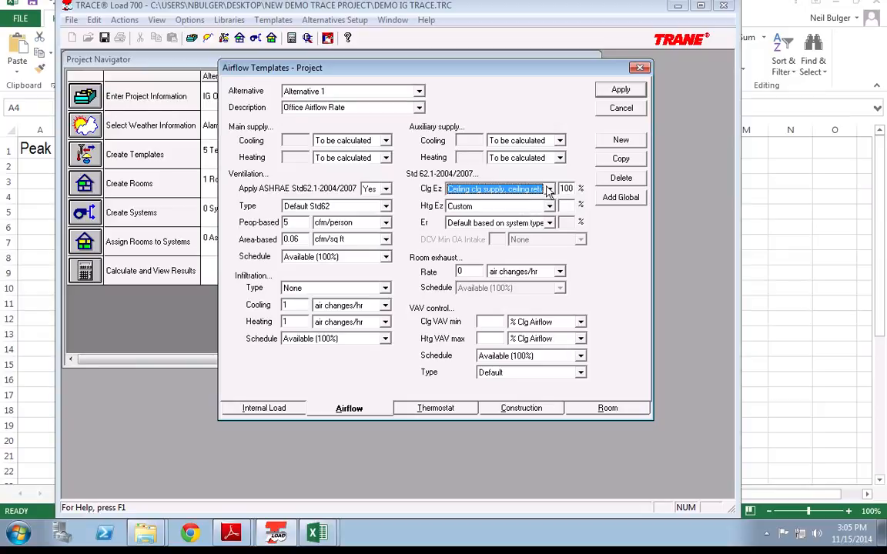
pyautogui.click(548, 189)
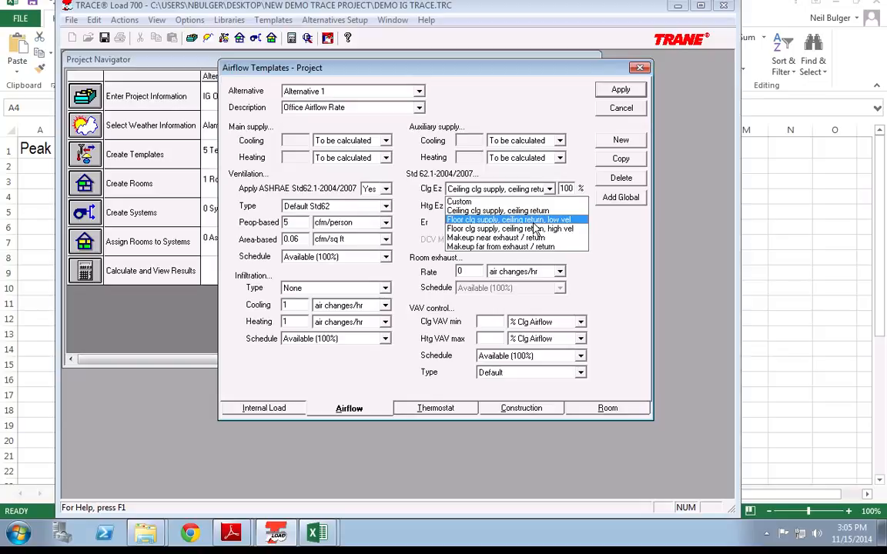
pyautogui.click(536, 220)
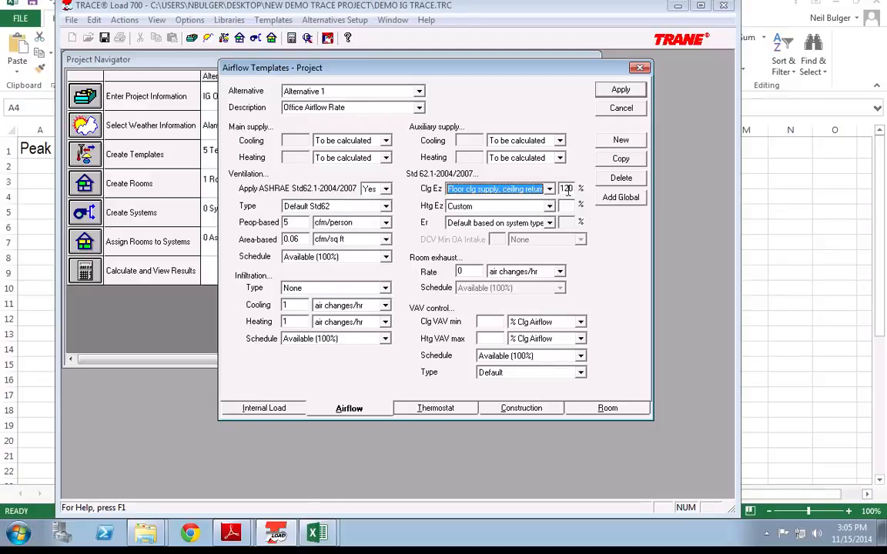
pyautogui.click(497, 188)
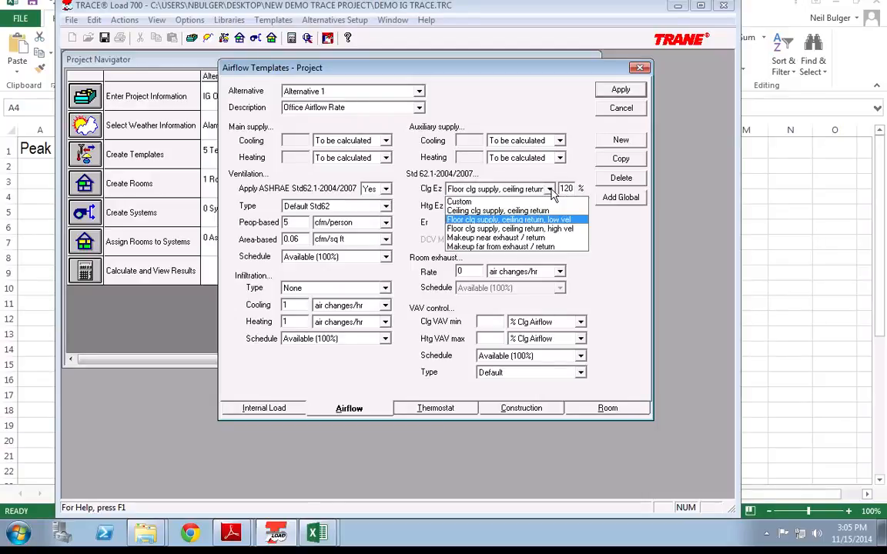
pyautogui.click(531, 211)
# Step: Set heating Ez to floor supply, floor return, keep Er default, and apply the airflow template
pyautogui.click(500, 205)
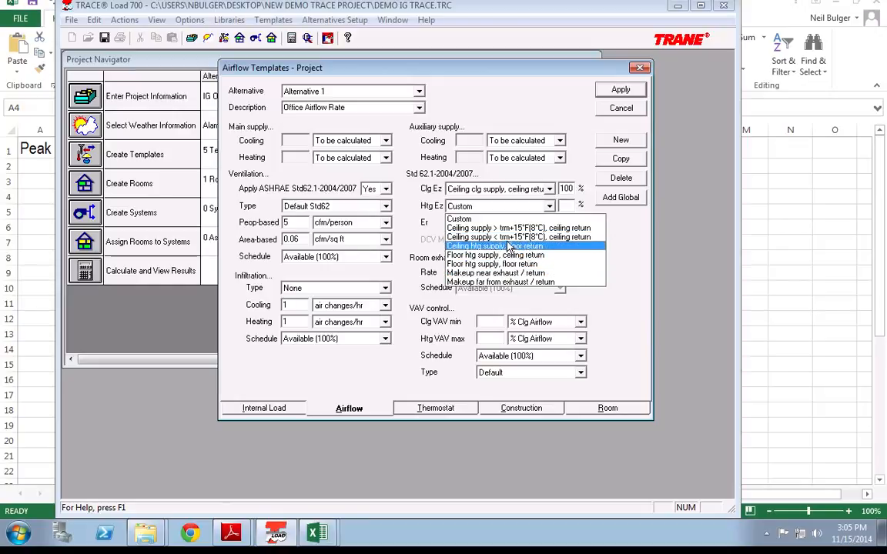
pyautogui.click(506, 229)
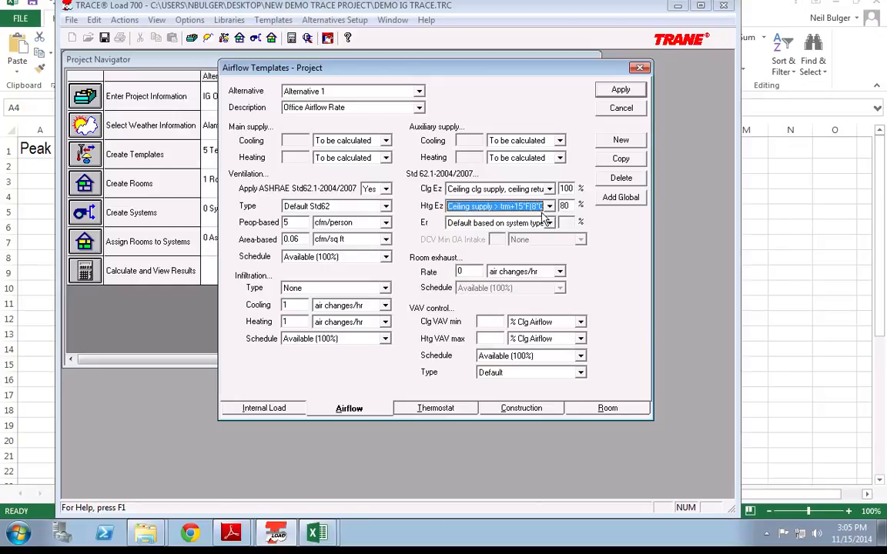
pyautogui.click(493, 205)
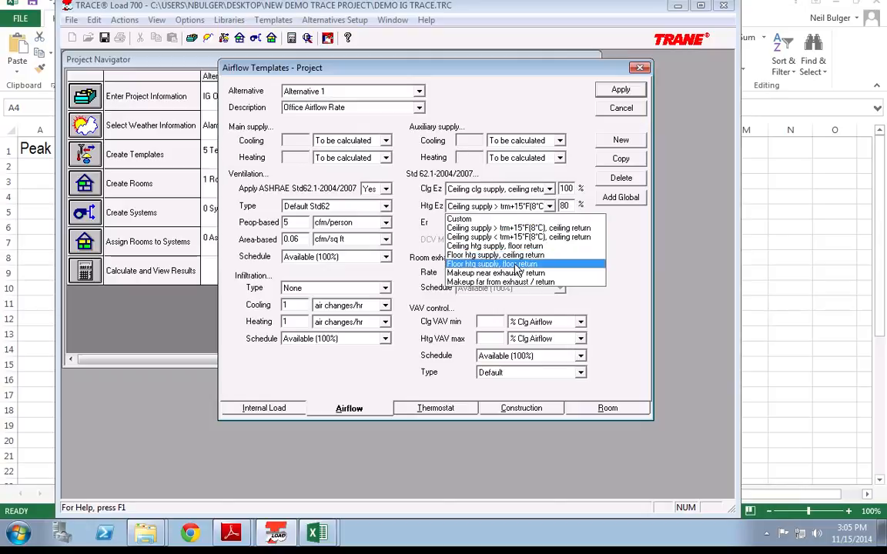
pyautogui.click(509, 264)
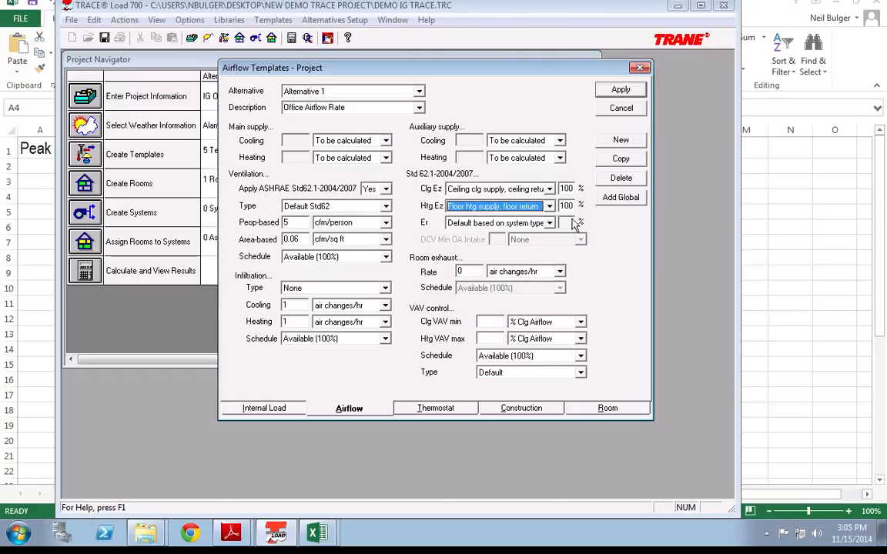
pyautogui.click(549, 222)
pyautogui.click(553, 232)
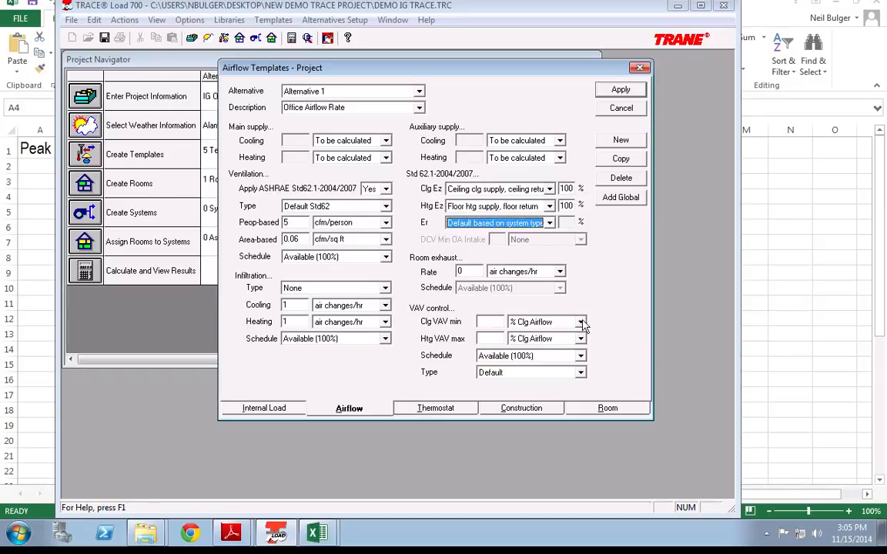
pyautogui.click(621, 89)
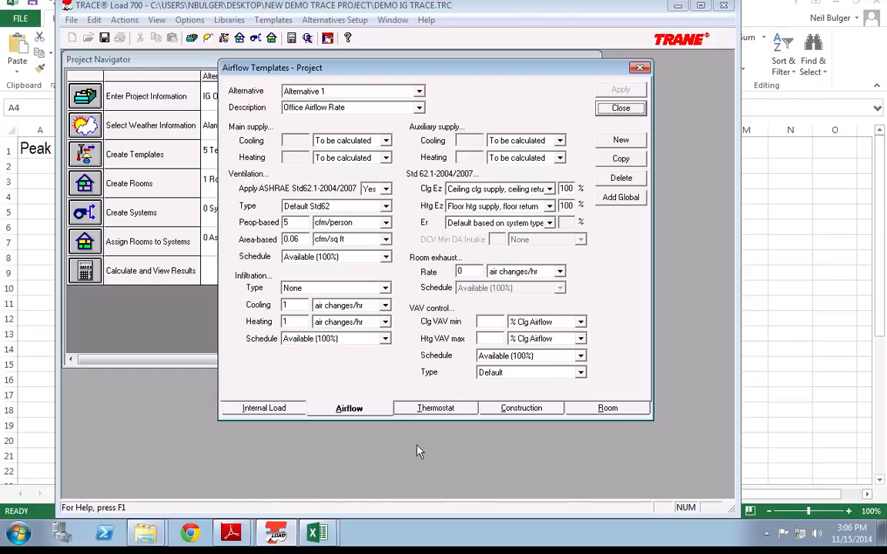
# Step: Rename the thermostat template to 'Office T-Stat'
pyautogui.click(435, 409)
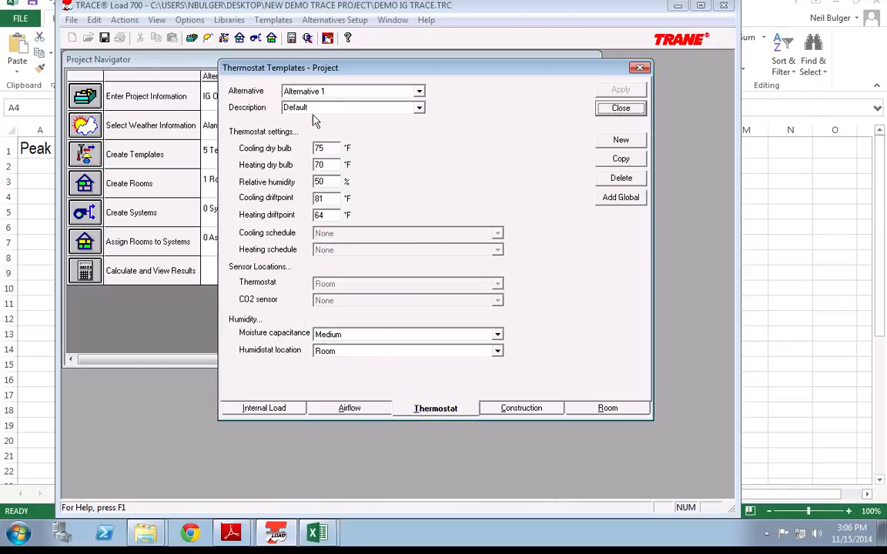
pyautogui.write('O')
pyautogui.press('Return')
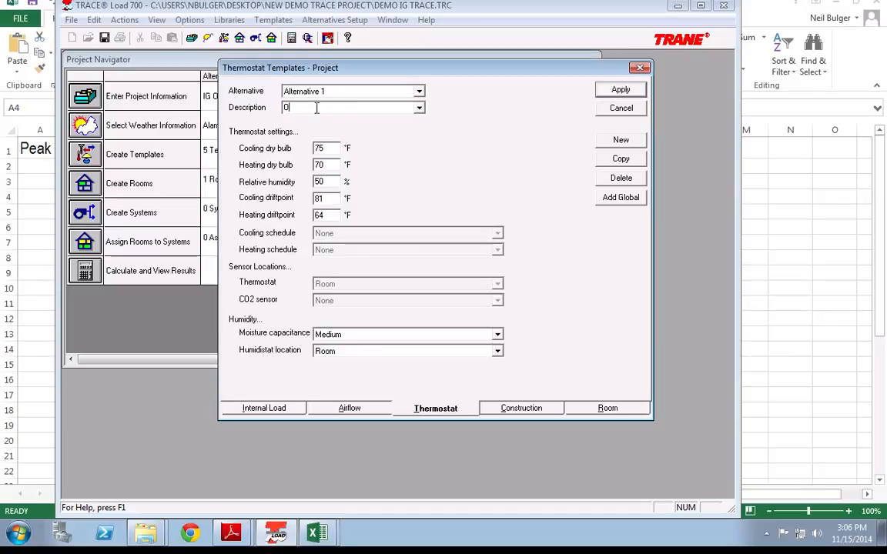
pyautogui.write('ffice T')
pyautogui.write('-Stat')
# Step: Set 55% relative humidity, a 75°F cooling driftpoint and a 70°F heating driftpoint
pyautogui.press('Tab')
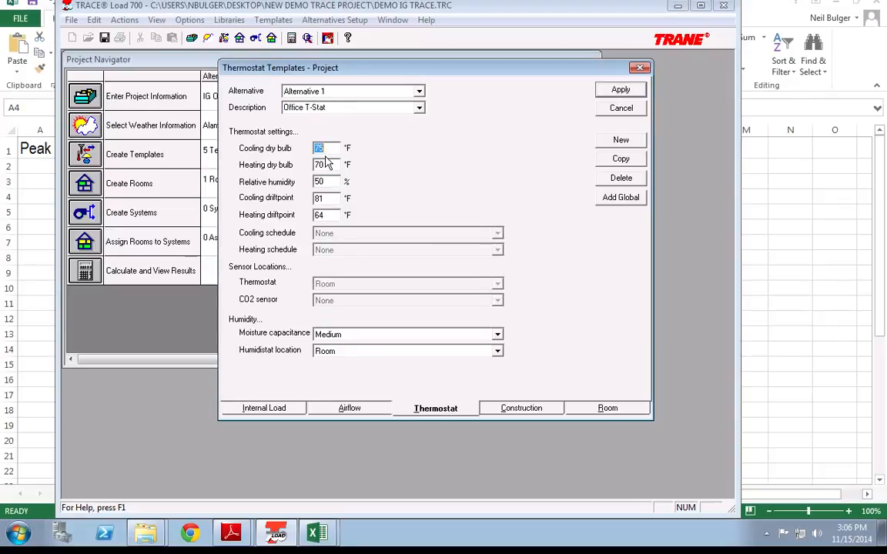
pyautogui.press('Tab')
pyautogui.press('Tab')
pyautogui.write('55')
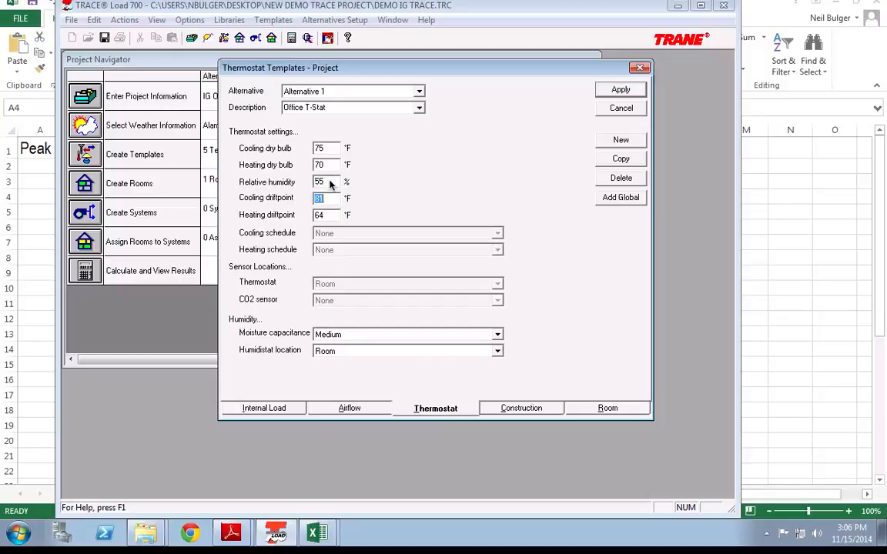
pyautogui.press('Tab')
pyautogui.write('75')
pyautogui.press('Tab')
pyautogui.write('70')
pyautogui.press('Tab')
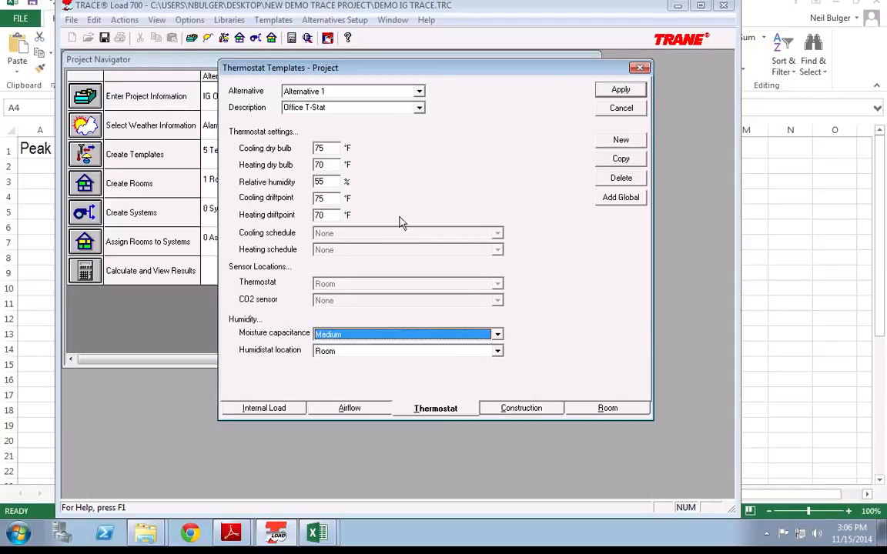
# Step: Rename the construction template's description to 'IG Constructions'
pyautogui.click(513, 409)
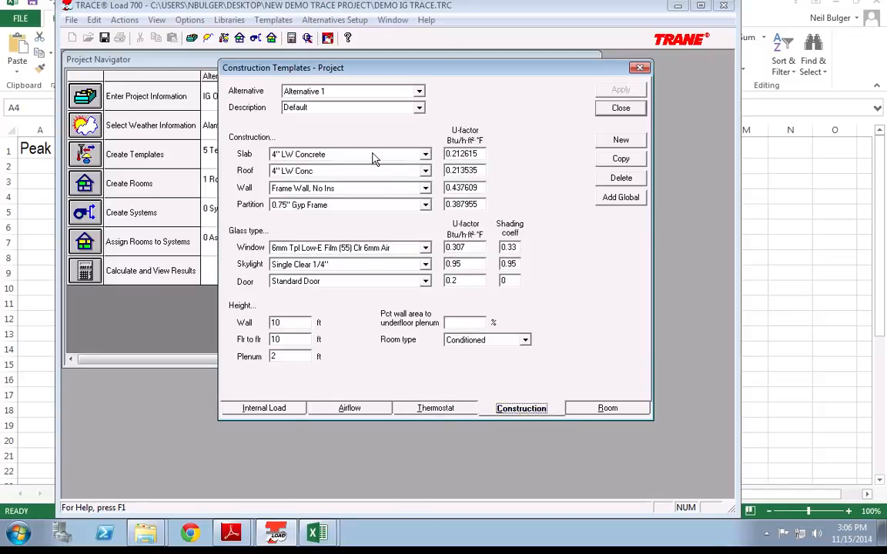
pyautogui.click(394, 112)
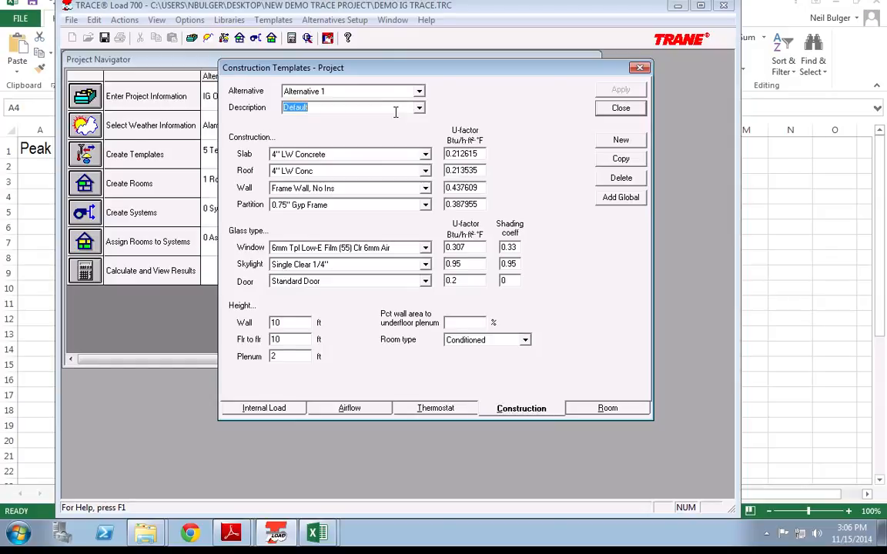
pyautogui.write('I')
pyautogui.press('Return')
pyautogui.write('G ')
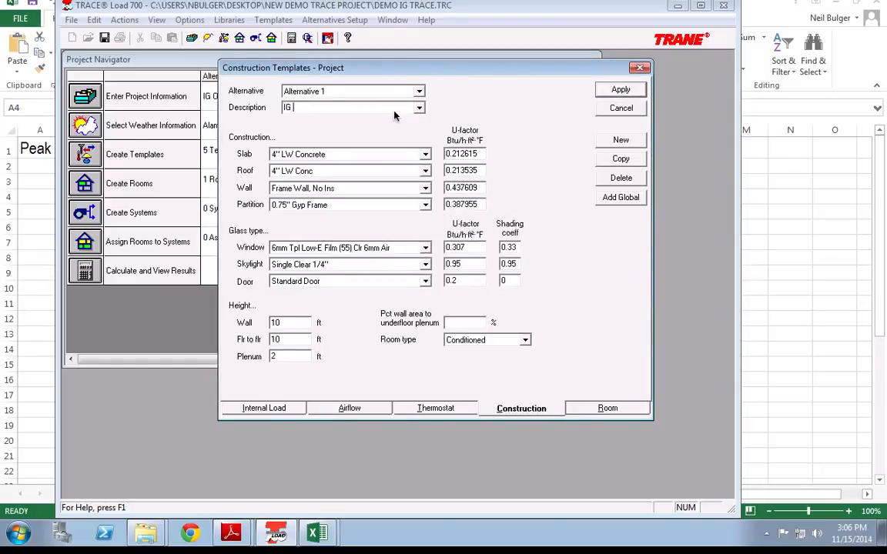
pyautogui.write('Constructions')
pyautogui.press('Tab')
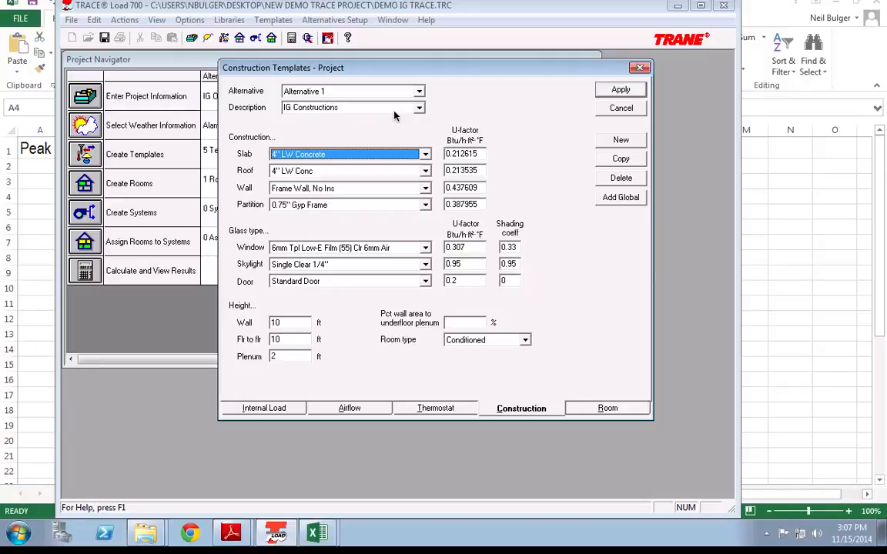
pyautogui.click(425, 154)
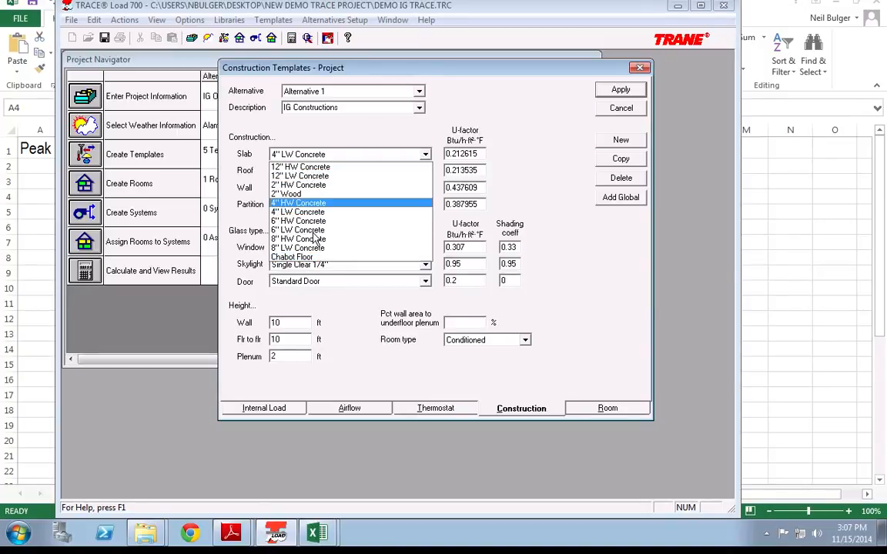
# Step: Use a 2'' Wood slab and a 2.5'' Wood, 8'' Ins roof construction
pyautogui.click(311, 195)
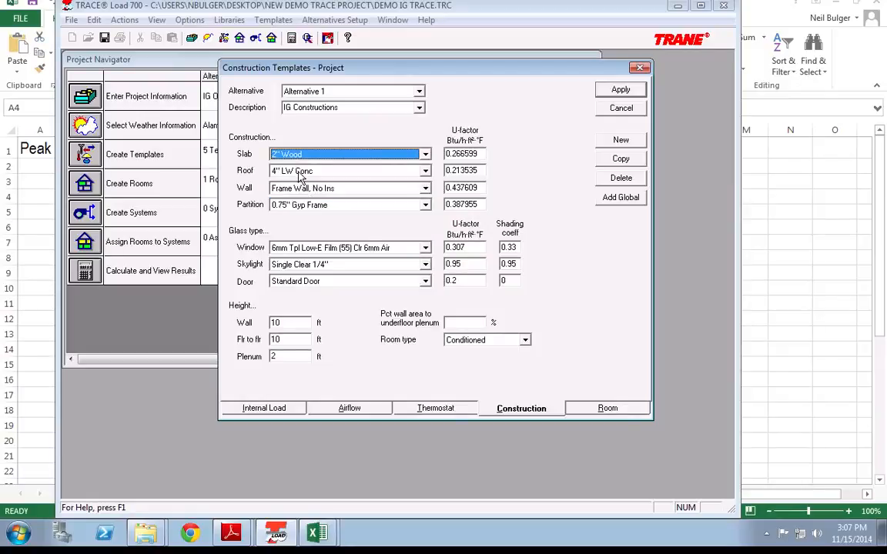
pyautogui.click(301, 173)
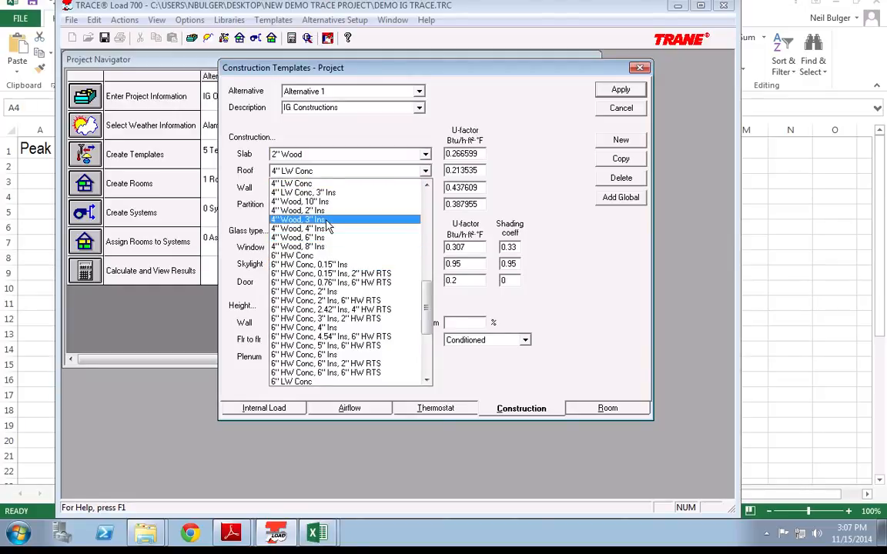
pyautogui.scroll(10, 328, 225)
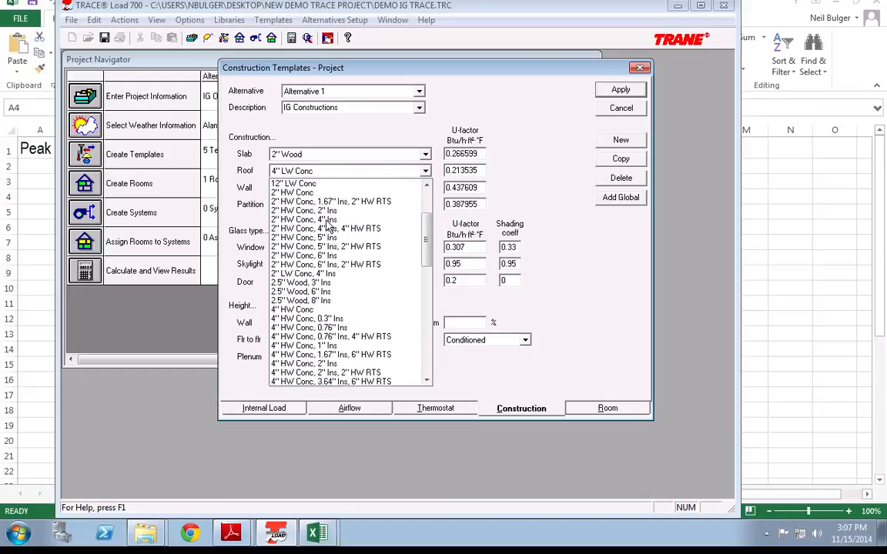
pyautogui.scroll(3, 328, 226)
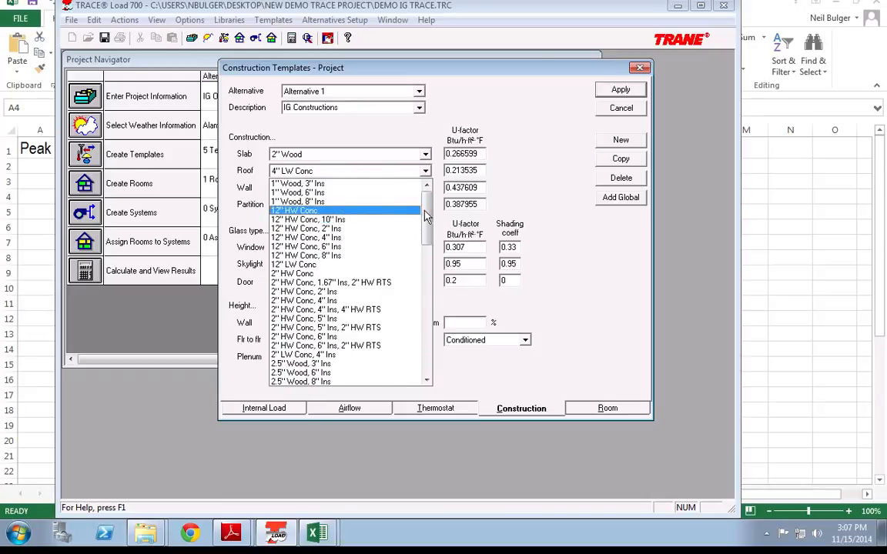
pyautogui.moveTo(425, 235); pyautogui.dragTo(423, 400)
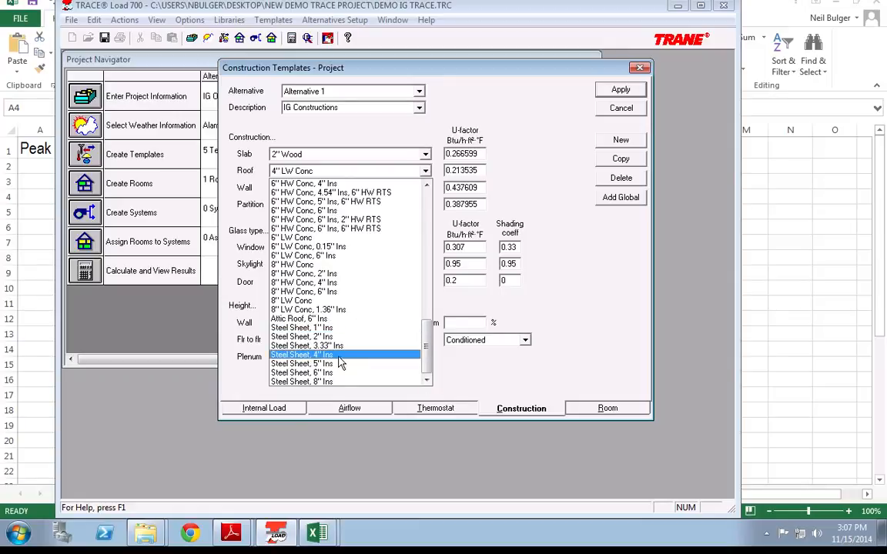
pyautogui.moveTo(426, 348); pyautogui.dragTo(431, 235)
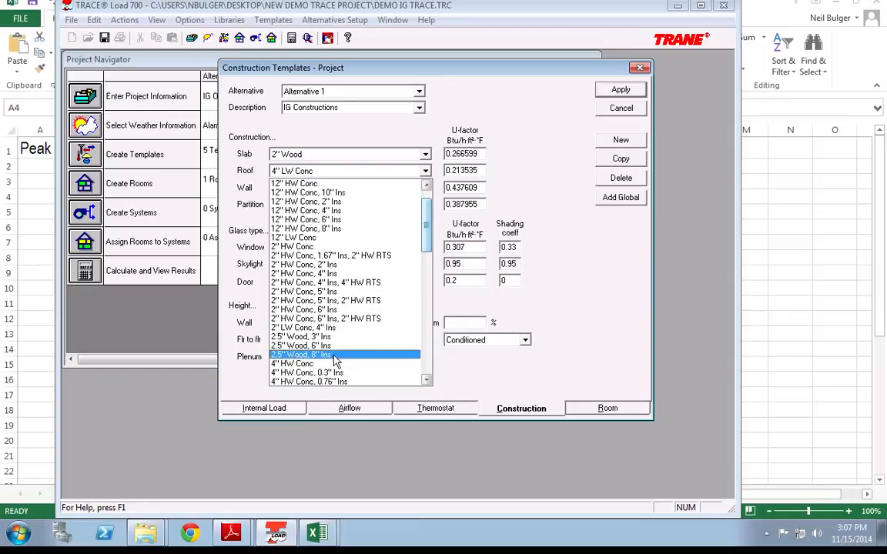
pyautogui.click(336, 356)
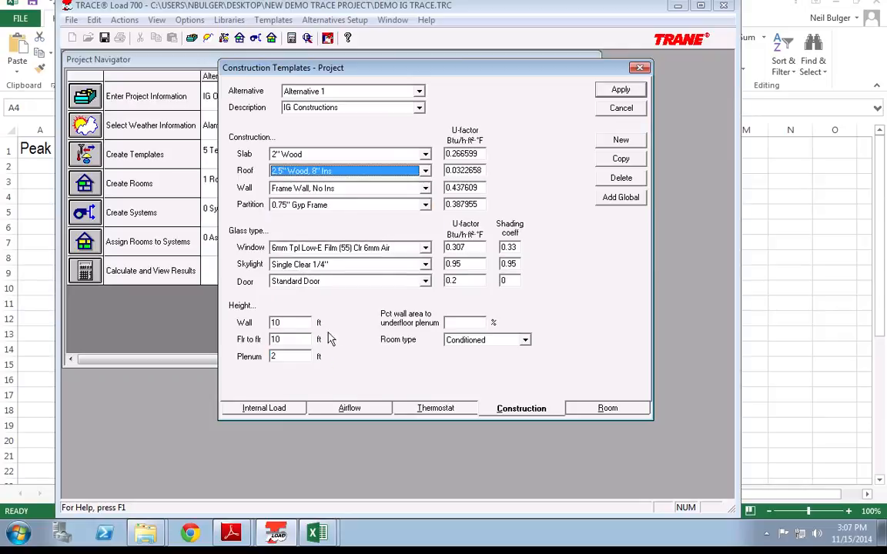
pyautogui.click(385, 192)
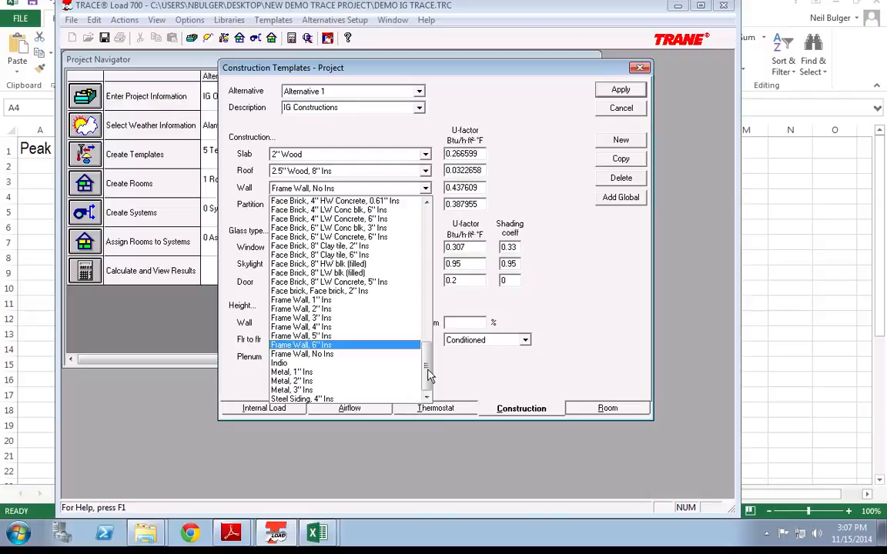
# Step: Try wall constructions, first a 12-inch concrete wall, then 4'' HW Block
pyautogui.moveTo(429, 374); pyautogui.dragTo(429, 356)
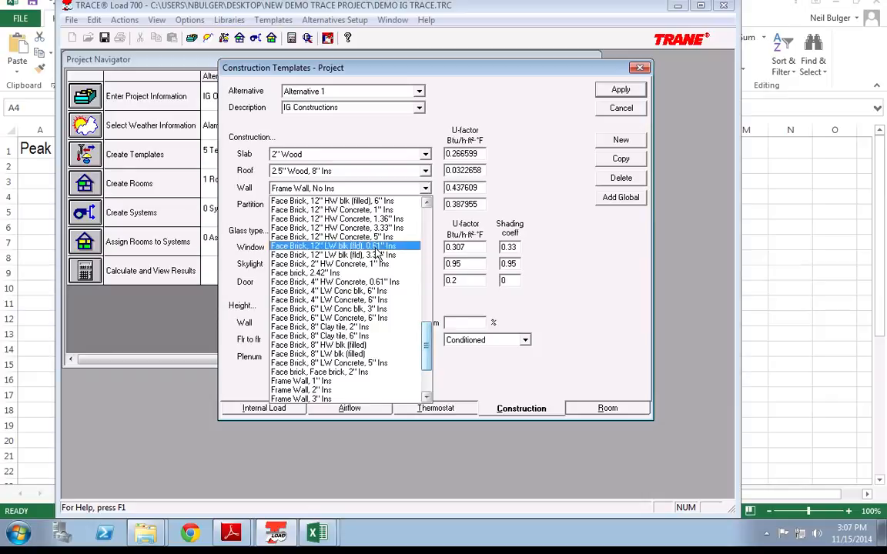
pyautogui.moveTo(424, 339)
pyautogui.mouseDown()
pyautogui.moveTo(427, 246)
pyautogui.moveTo(425, 338)
pyautogui.mouseUp()
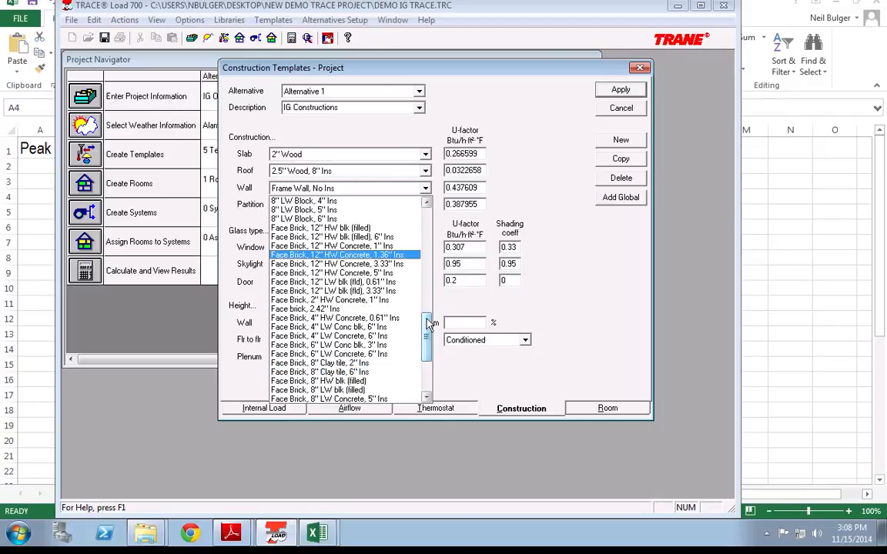
pyautogui.click(434, 329)
pyautogui.click(425, 190)
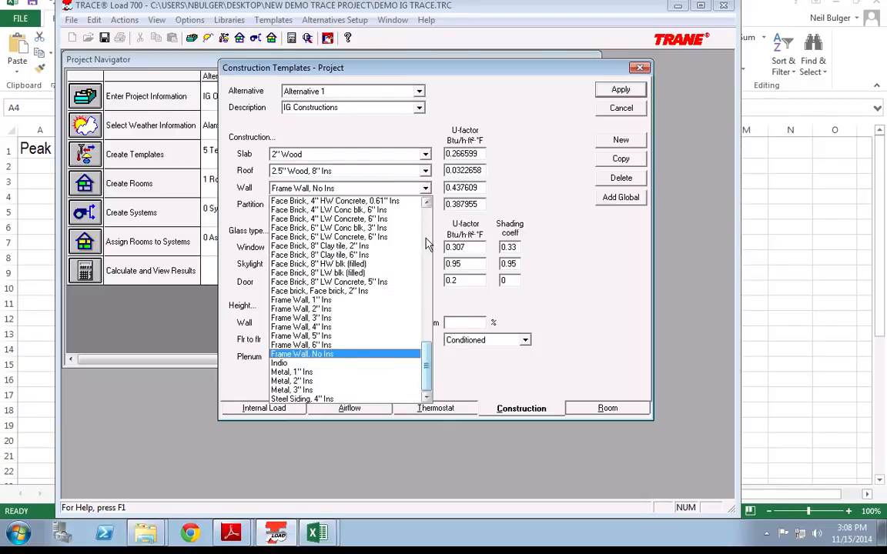
pyautogui.click(426, 239)
pyautogui.click(429, 243)
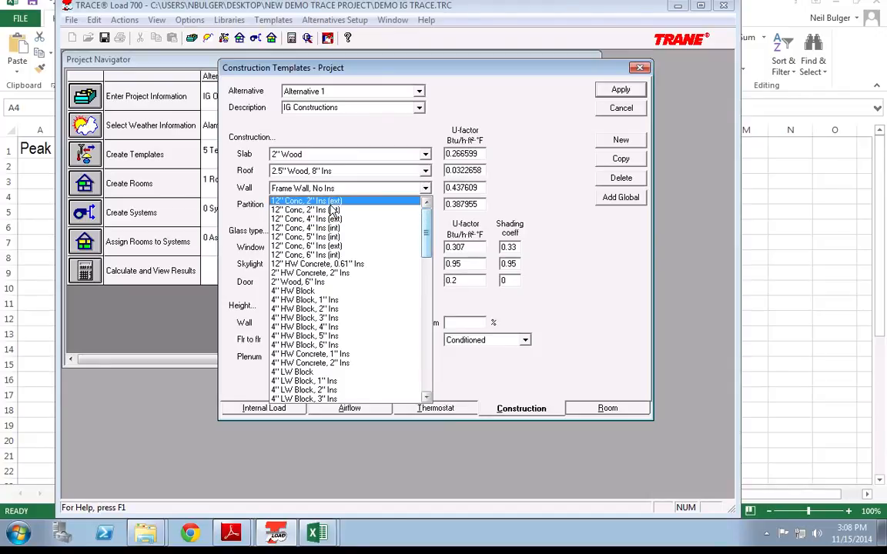
pyautogui.click(331, 201)
pyautogui.click(378, 187)
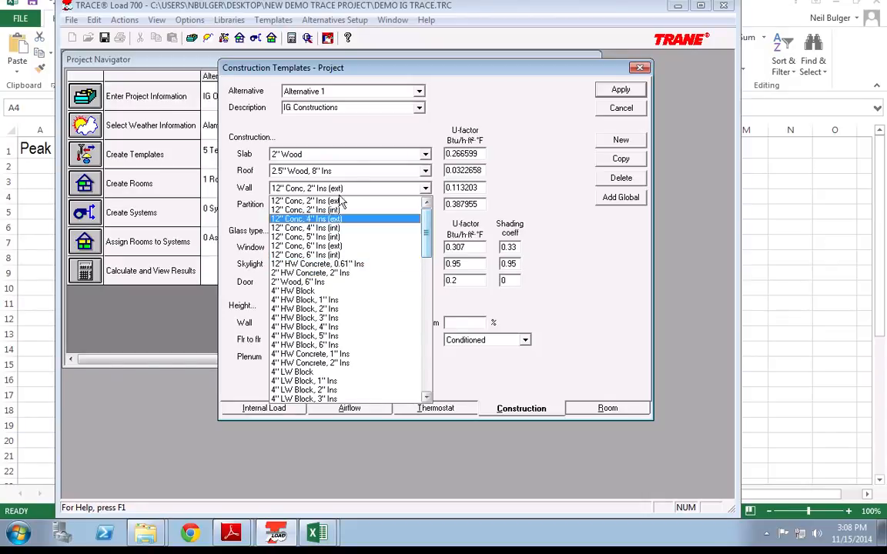
pyautogui.click(368, 291)
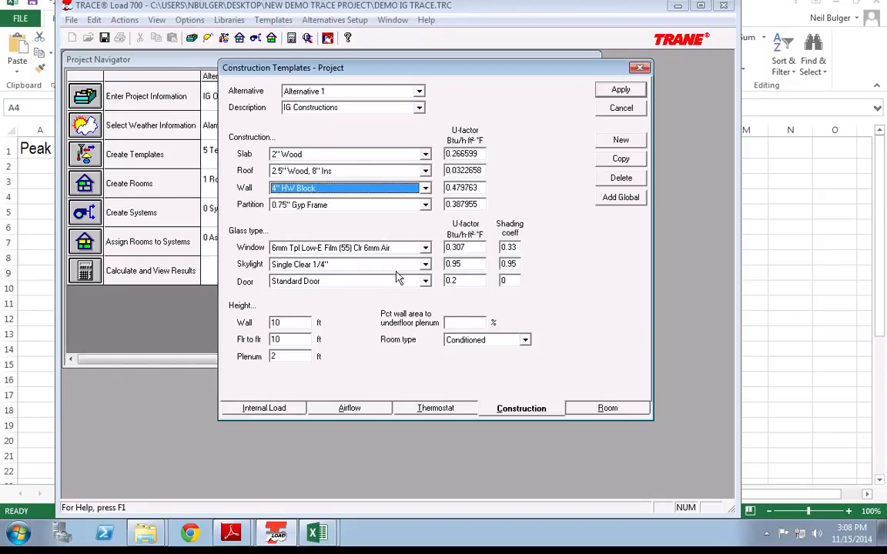
# Step: Set the wall construction to 4'' HW Block, 2'' Ins
pyautogui.click(425, 189)
pyautogui.moveTo(426, 245); pyautogui.dragTo(428, 285)
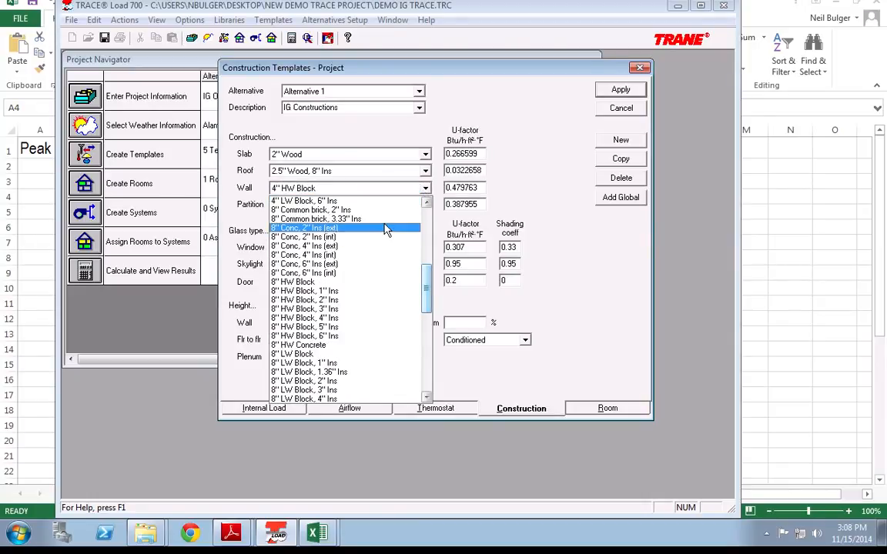
pyautogui.click(493, 189)
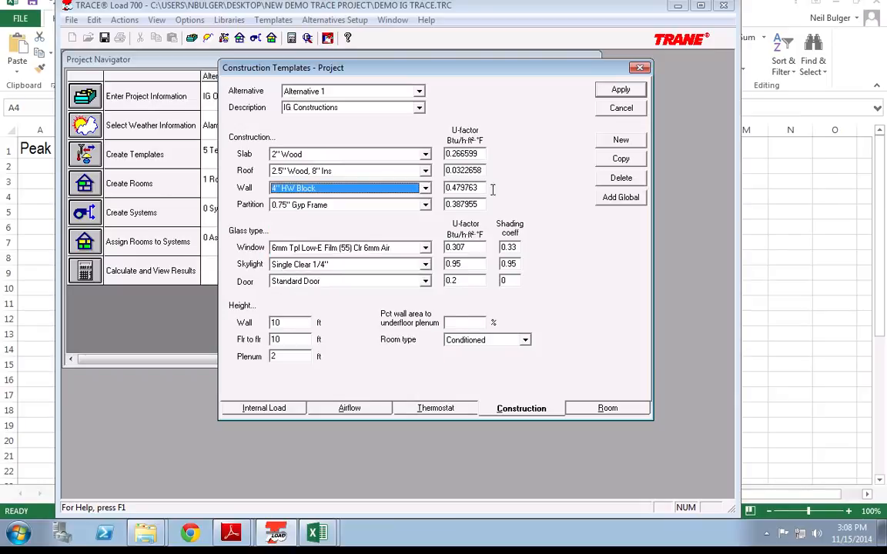
pyautogui.click(425, 188)
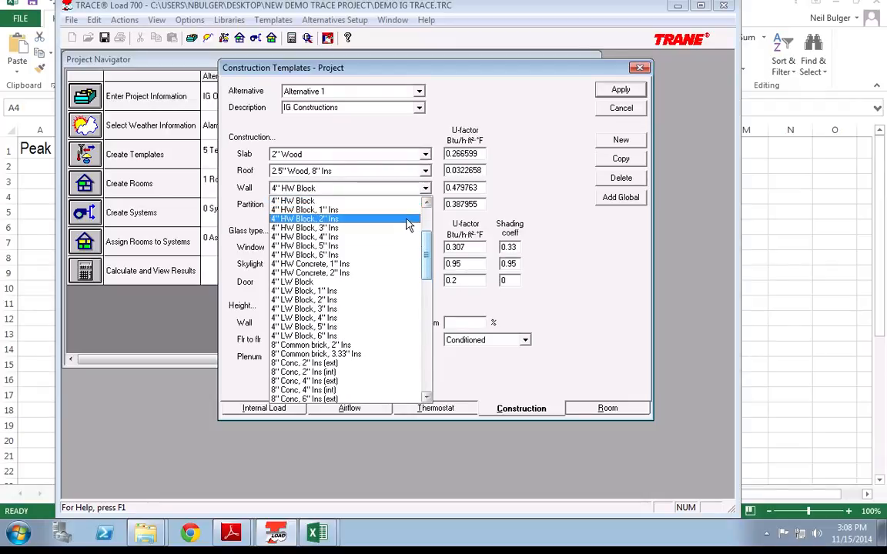
pyautogui.click(418, 220)
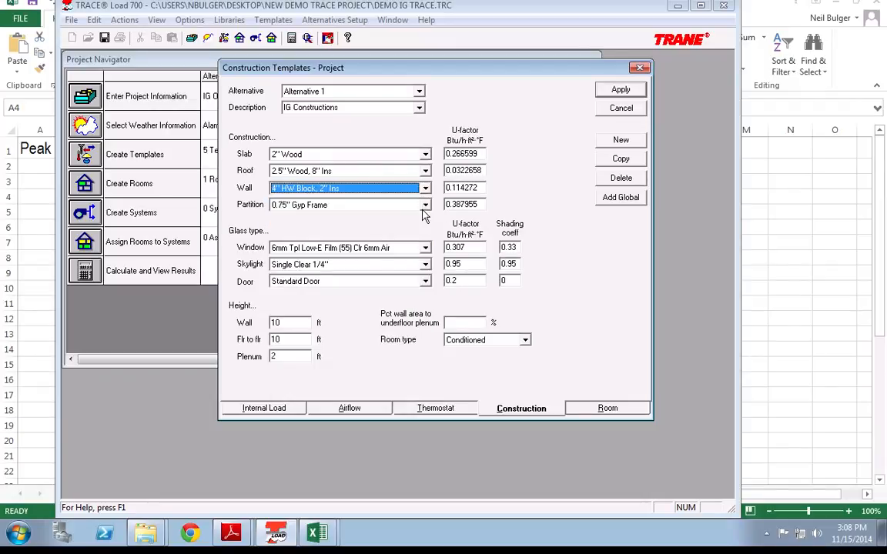
# Step: Choose 4'' HW Conc as the partition construction
pyautogui.click(425, 205)
pyautogui.click(425, 208)
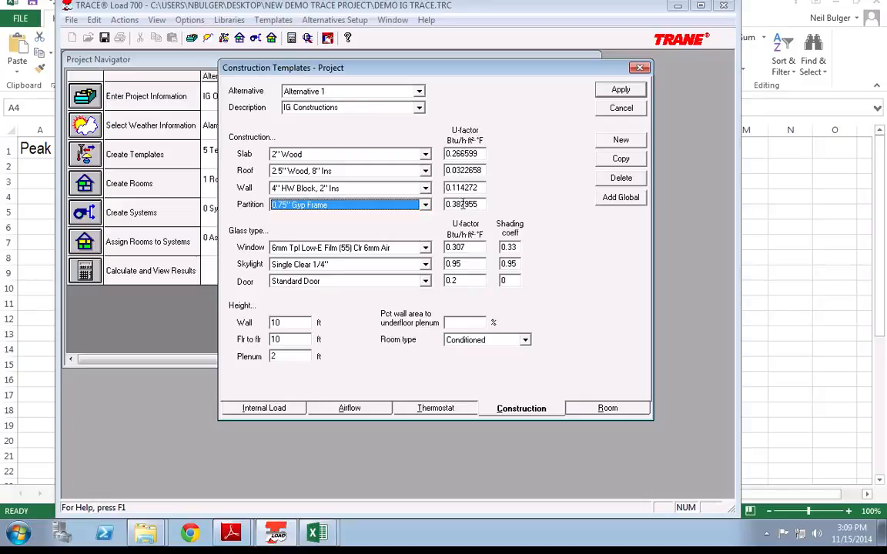
pyautogui.click(426, 211)
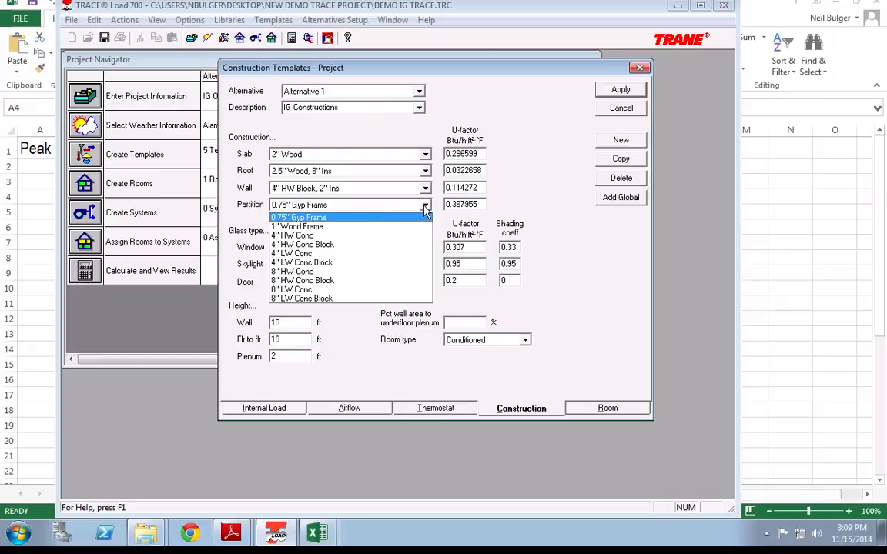
pyautogui.click(392, 234)
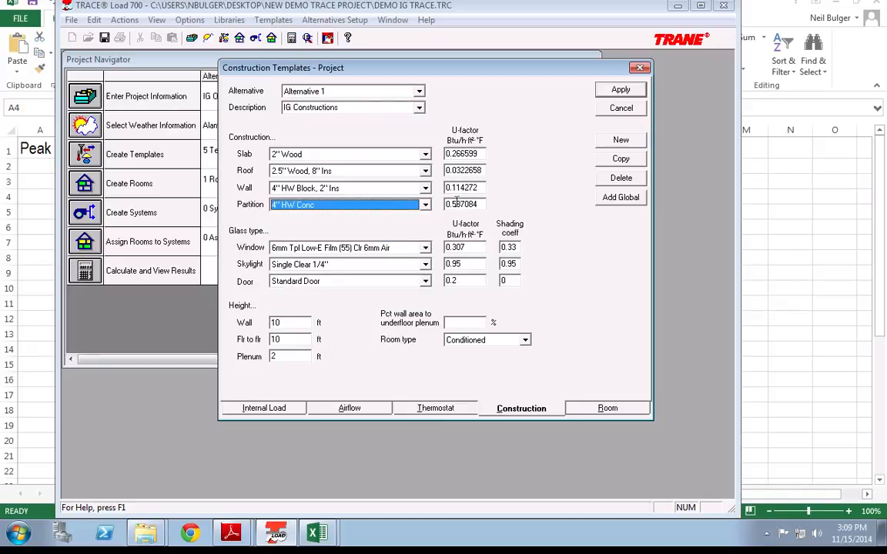
pyautogui.click(426, 248)
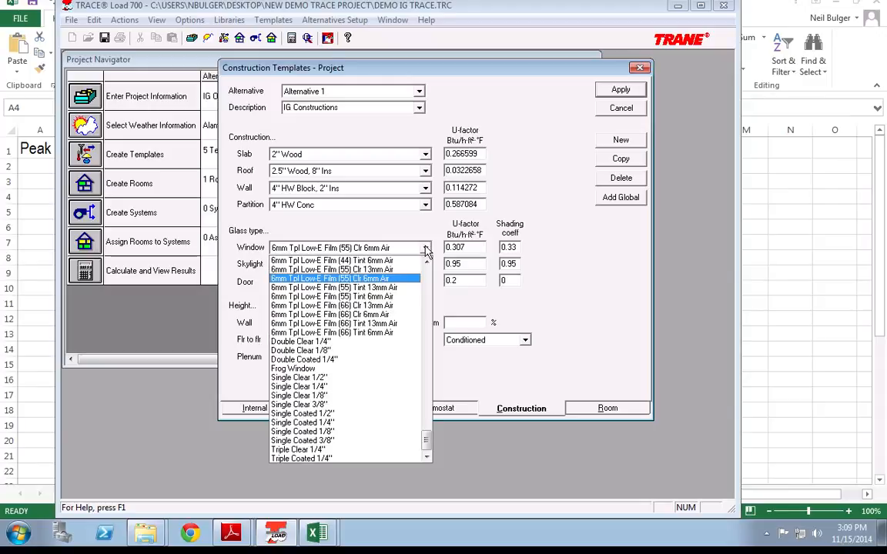
# Step: Pick Single Clear 1/4'' as the window glass type
pyautogui.click(379, 386)
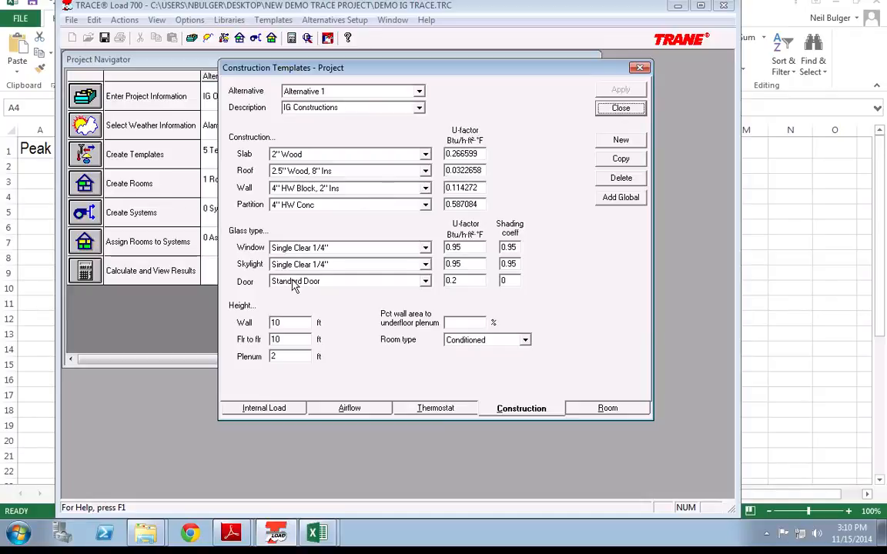
# Step: Set wall and floor-to-floor heights to 12 ft and plenum height to 0 ft, then apply
pyautogui.doubleClick(291, 323)
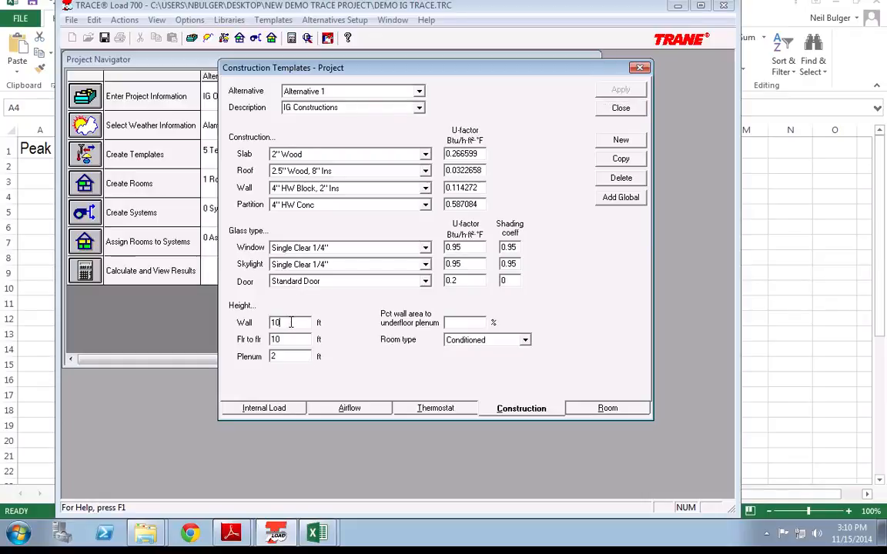
pyautogui.write('12')
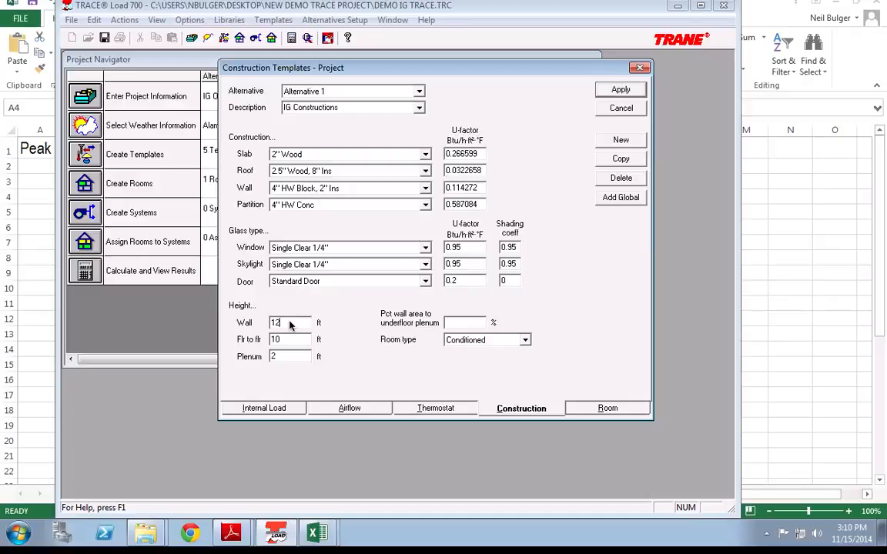
pyautogui.press('Tab')
pyautogui.write('12')
pyautogui.press('Tab')
pyautogui.write('0')
pyautogui.press('Tab')
pyautogui.click(305, 324)
pyautogui.click(301, 340)
pyautogui.click(621, 91)
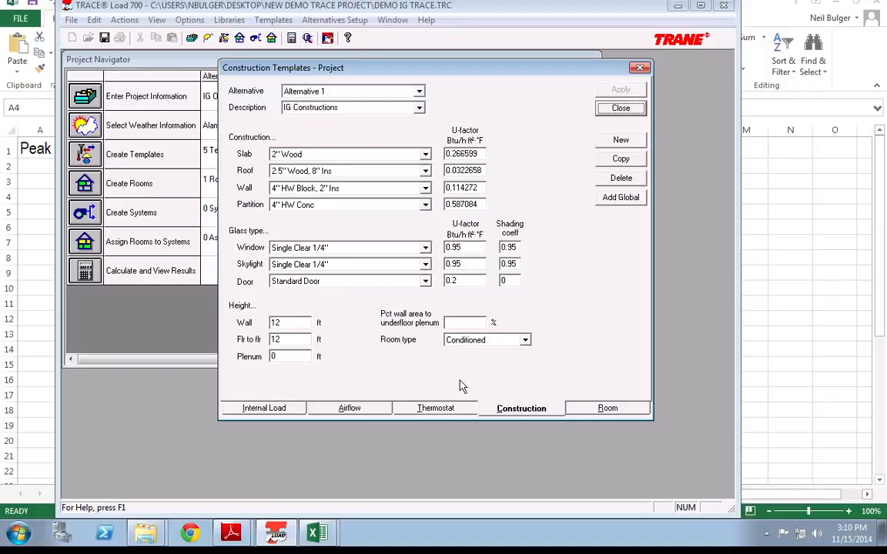
# Step: Rename the default room template to 'Office Room Type' and apply it
pyautogui.click(607, 408)
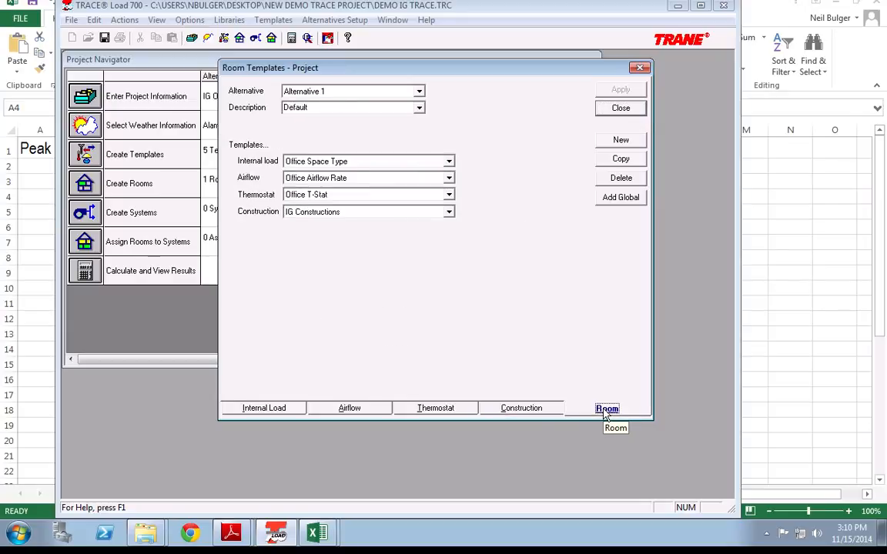
pyautogui.click(341, 109)
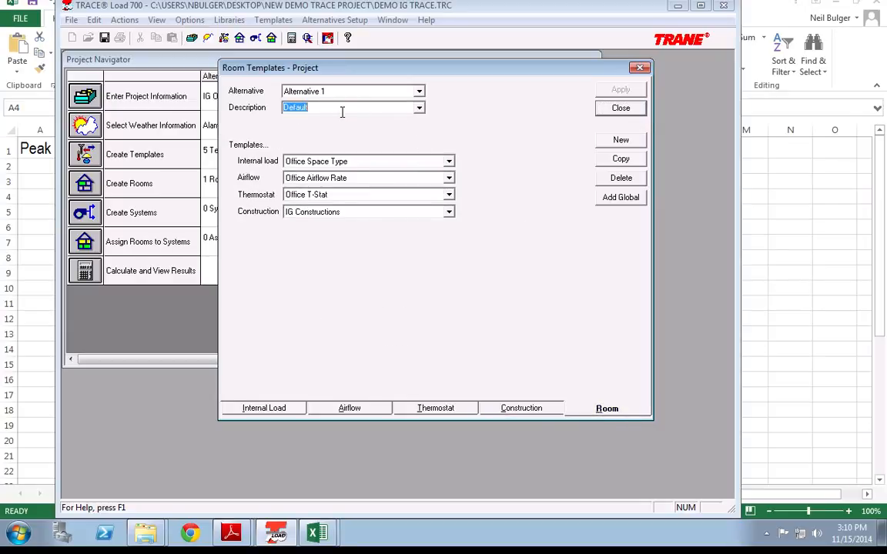
pyautogui.write('0')
pyautogui.press('Return')
pyautogui.write('Ffice')
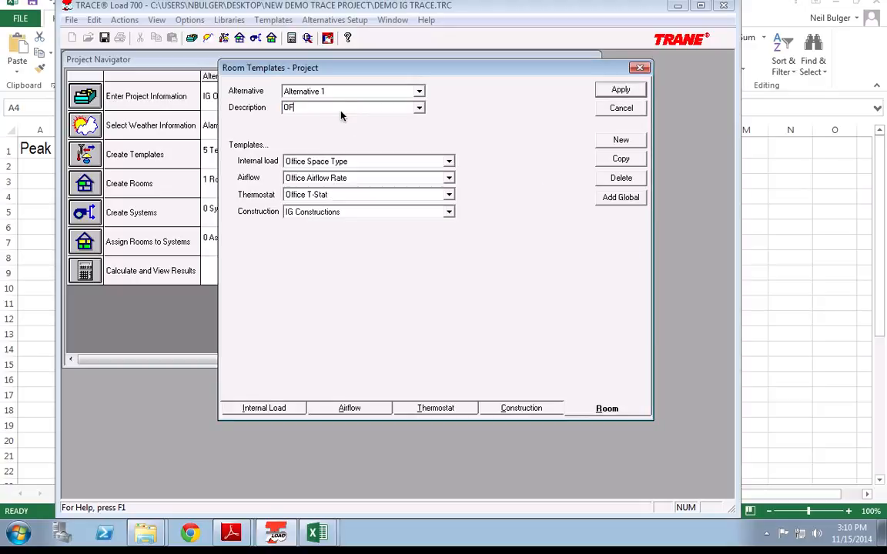
pyautogui.press('BackSpace')
pyautogui.press('BackSpace')
pyautogui.press('BackSpace')
pyautogui.press('BackSpace')
pyautogui.press('BackSpace')
pyautogui.write('ffice')
pyautogui.press('BackSpace')
pyautogui.press('BackSpace')
pyautogui.write('ce ROom')
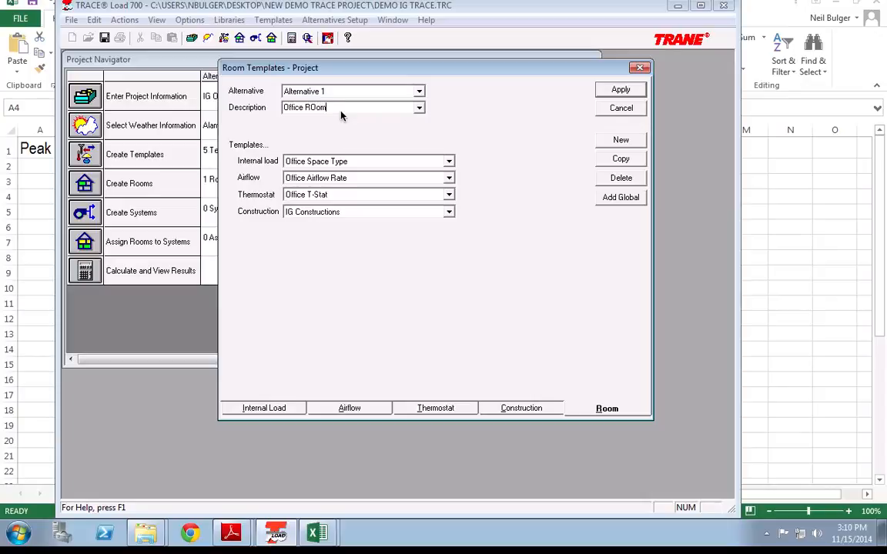
pyautogui.press('BackSpace')
pyautogui.press('BackSpace')
pyautogui.write('oom Type')
pyautogui.click(602, 92)
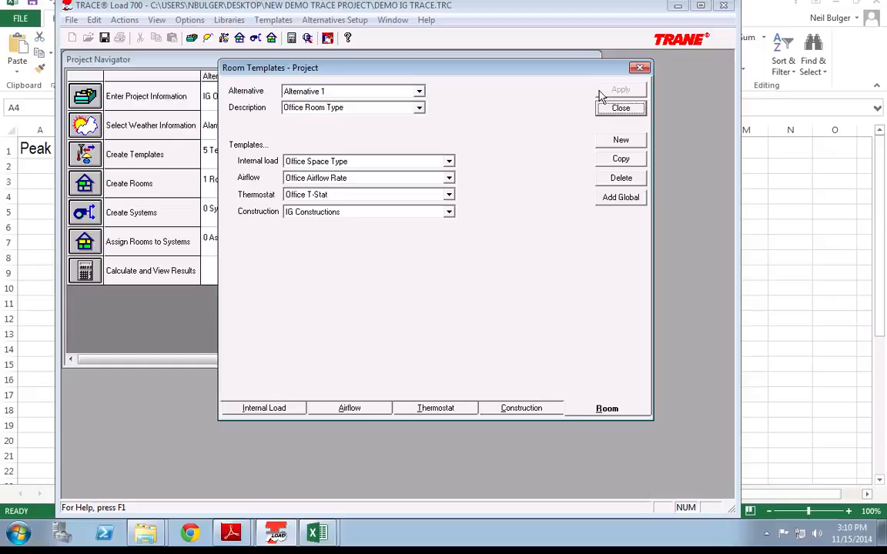
# Step: Copy it into 'Conf Room Type' and 'Storage Room Type' templates, applying each
pyautogui.click(614, 160)
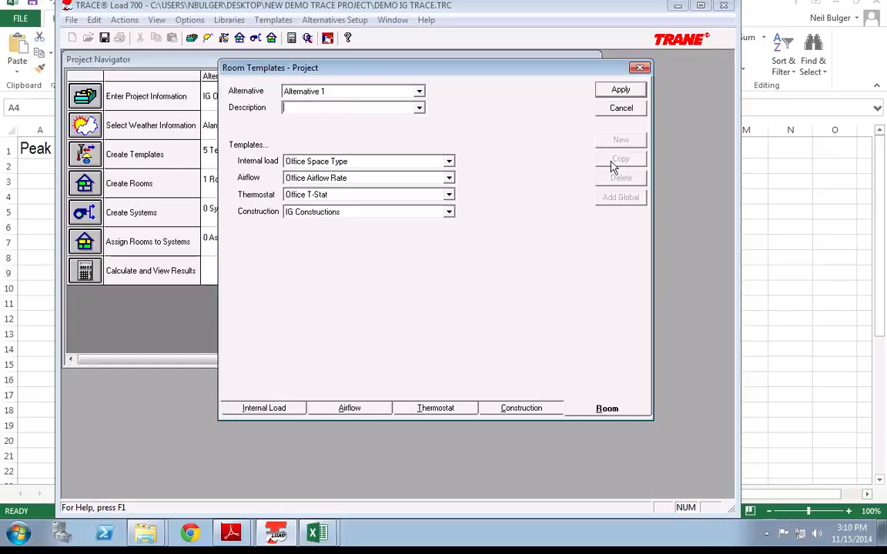
pyautogui.write('Conf Room Type')
pyautogui.click(616, 92)
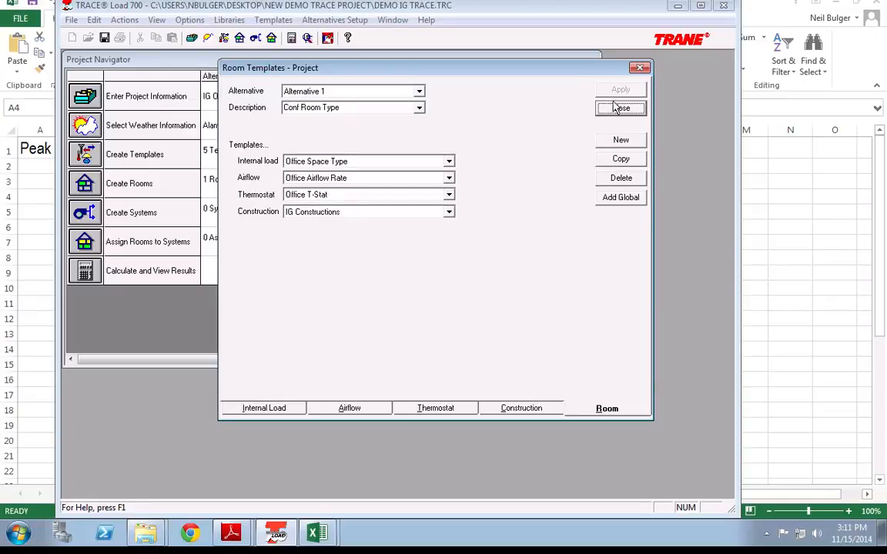
pyautogui.click(605, 160)
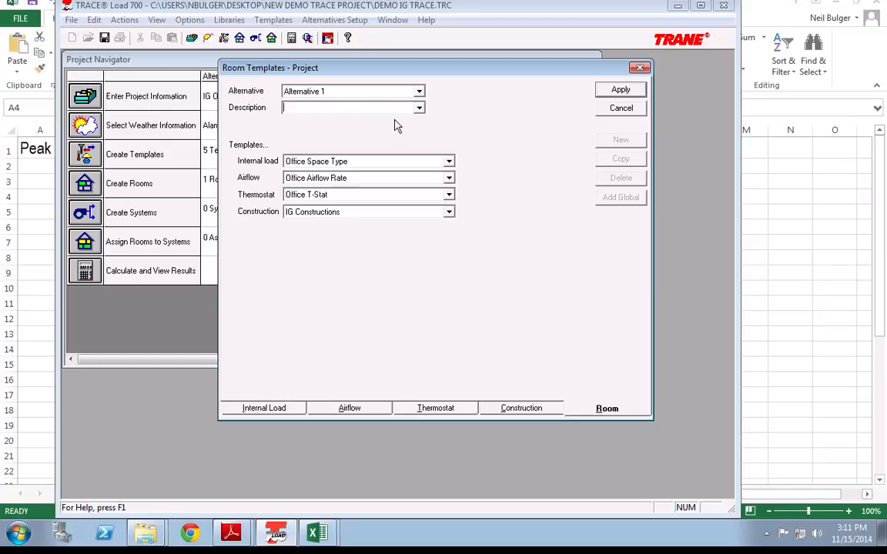
pyautogui.write('Storage Room Type')
pyautogui.click(619, 91)
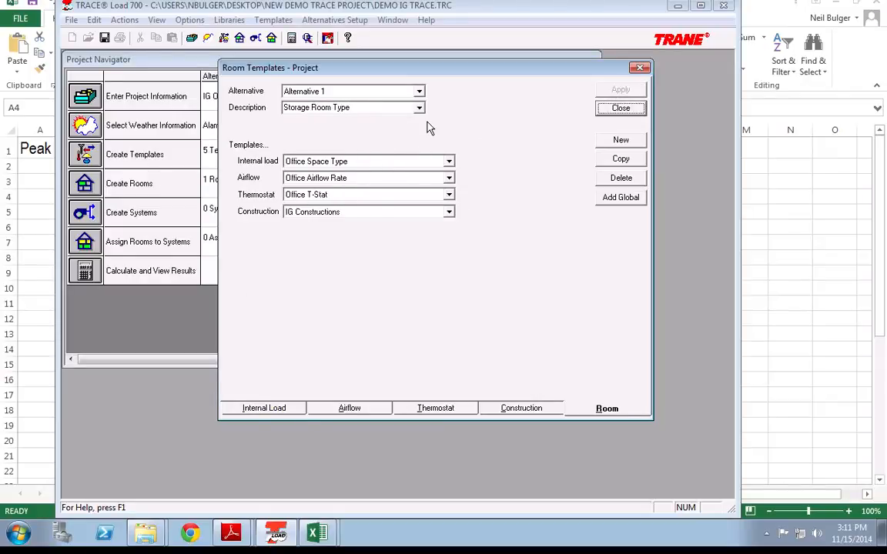
pyautogui.click(385, 108)
pyautogui.click(475, 120)
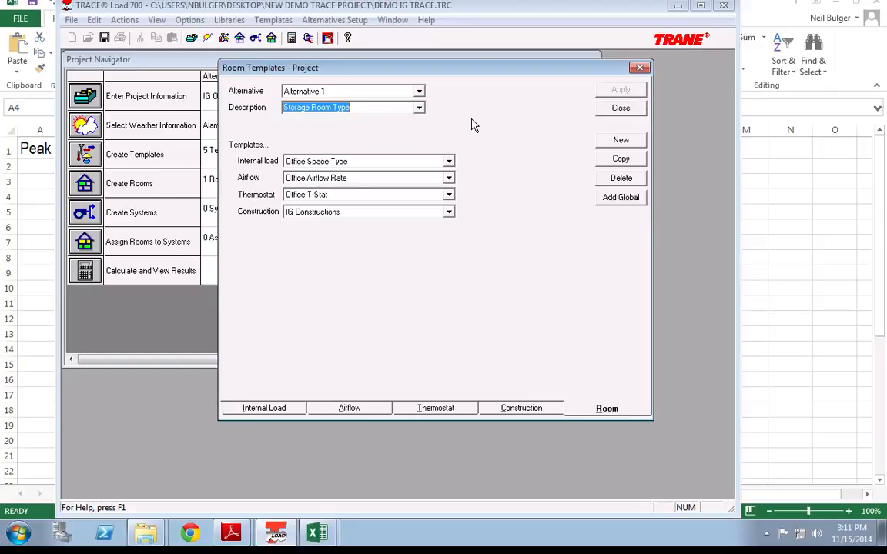
pyautogui.click(262, 408)
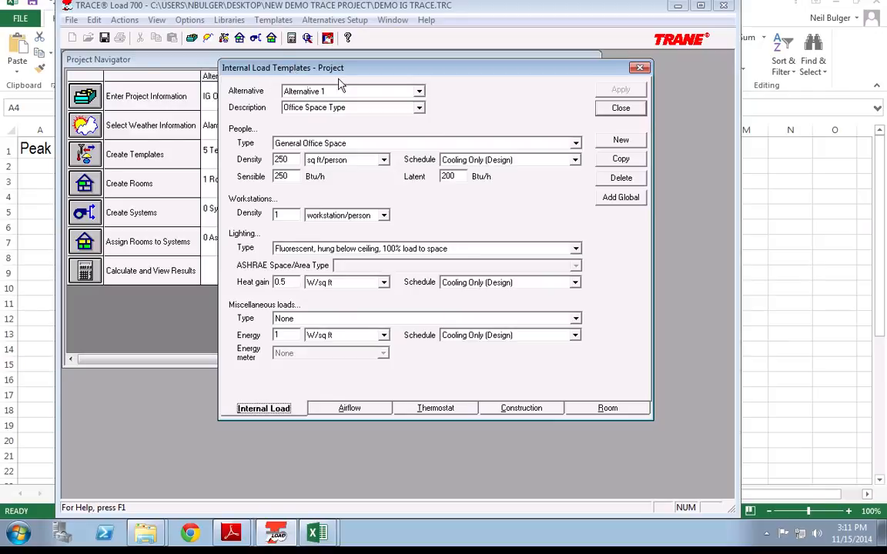
# Step: Copy the internal loads into a conference template with Conference Room people type, and apply
pyautogui.click(620, 159)
pyautogui.write('S')
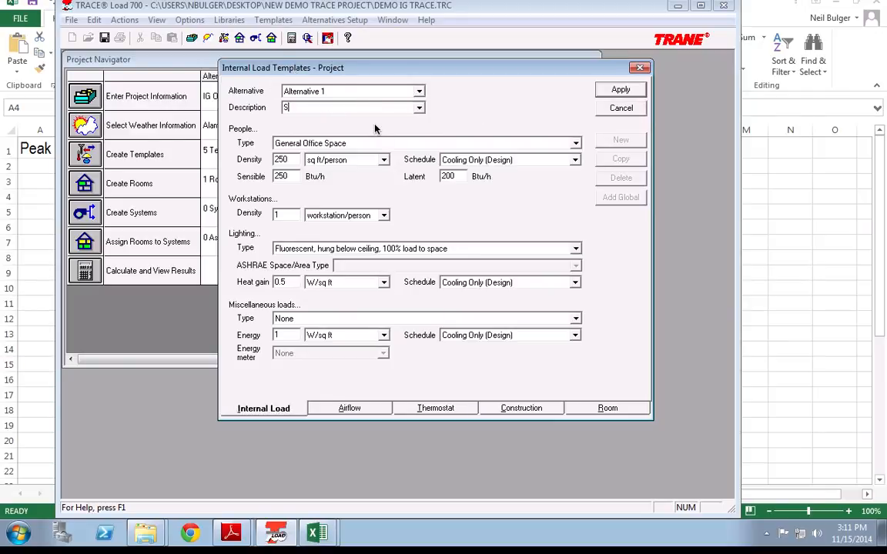
pyautogui.write('onf Room INt')
pyautogui.press('BackSpace')
pyautogui.press('BackSpace')
pyautogui.write('nt Loads')
pyautogui.press('Tab')
pyautogui.click(355, 143)
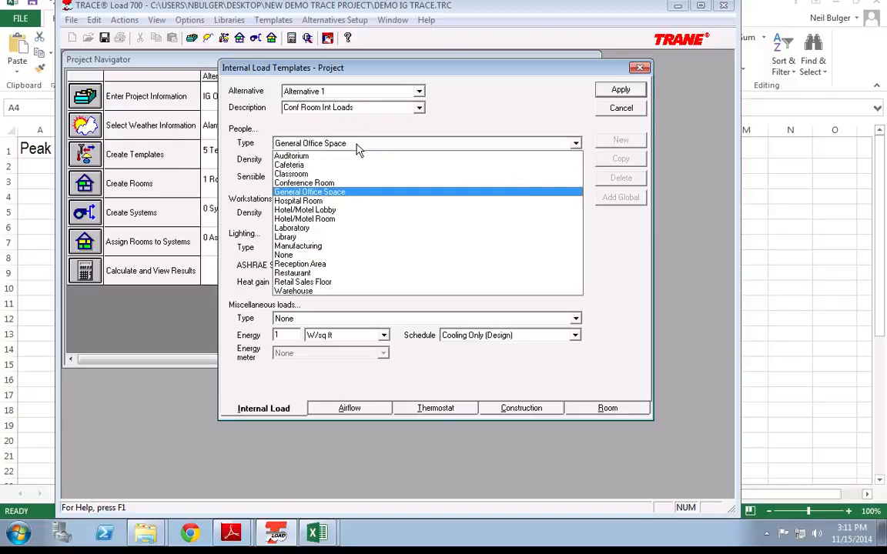
pyautogui.click(338, 183)
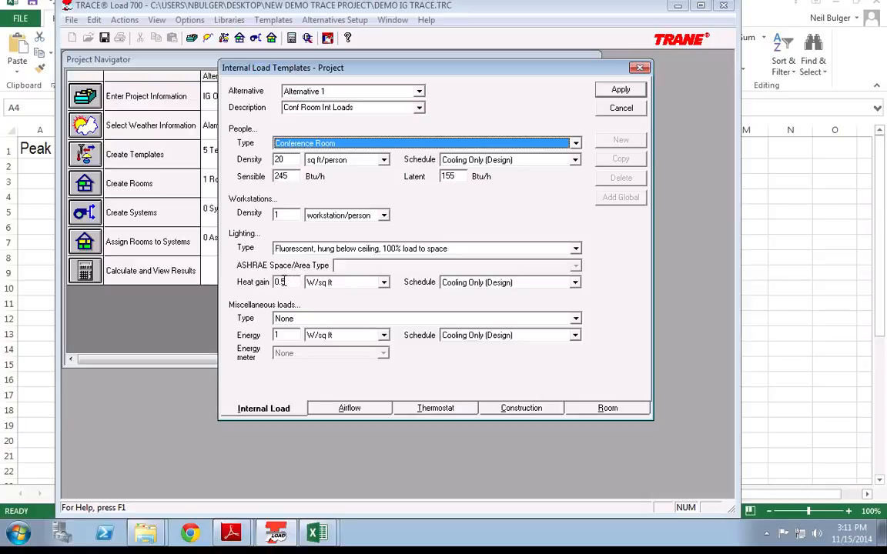
pyautogui.click(288, 336)
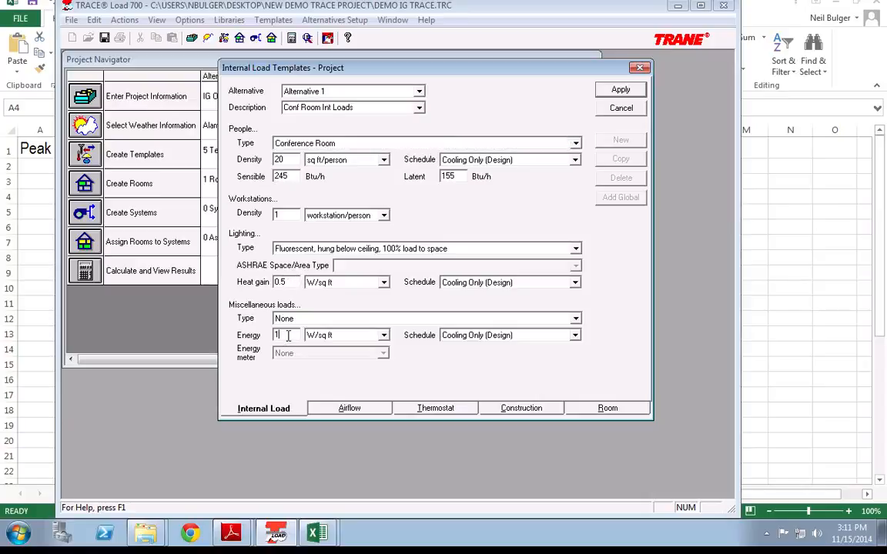
pyautogui.press('BackSpace')
pyautogui.write('.')
pyautogui.press('Tab')
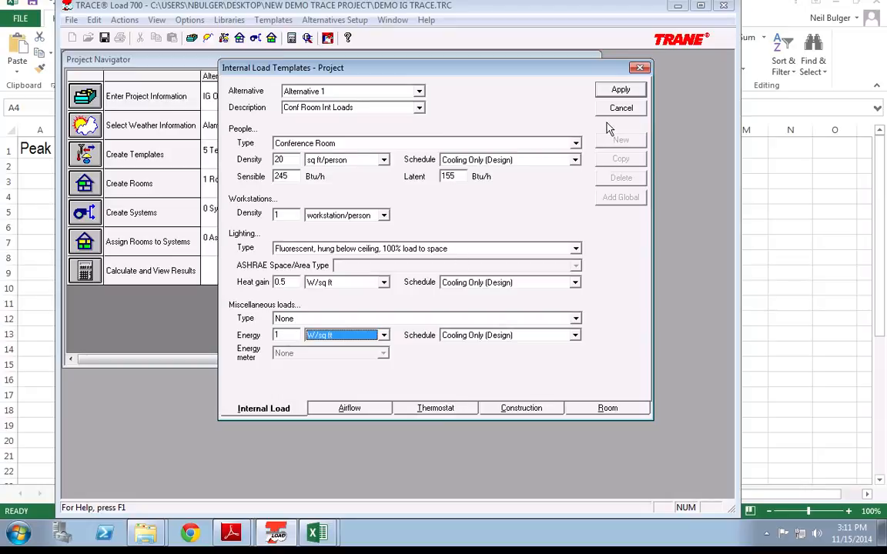
pyautogui.click(621, 90)
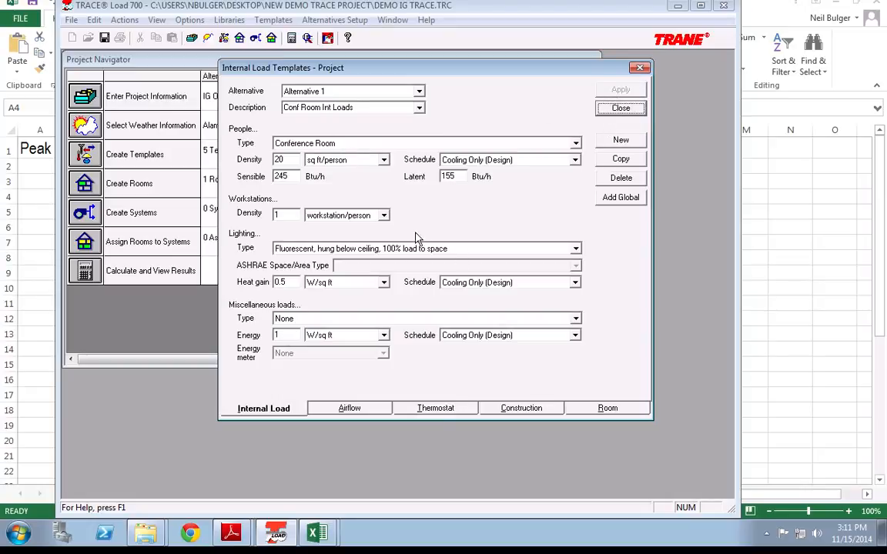
# Step: Create 'Storage Int Loads' with no people, 0.25 W/sq ft lighting, 0.2 W/sq ft misc, and apply
pyautogui.click(611, 158)
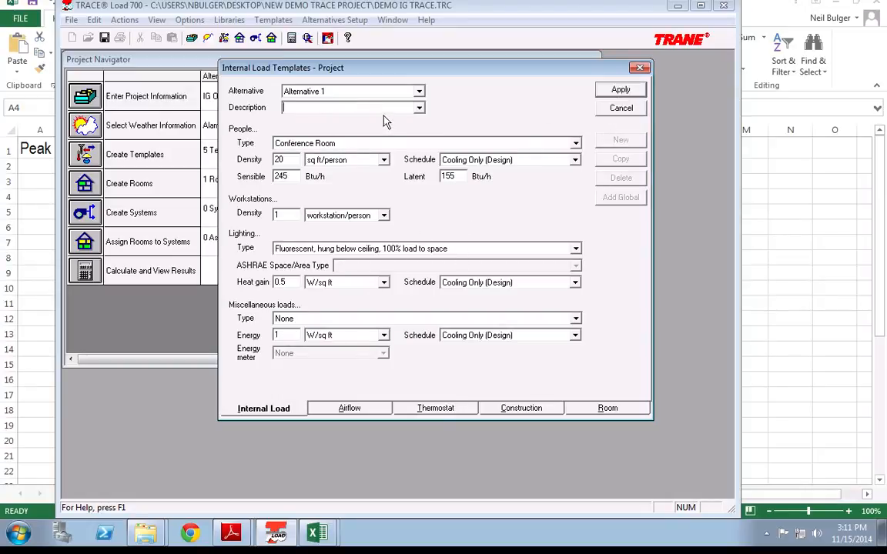
pyautogui.write('Storagea')
pyautogui.press('BackSpace')
pyautogui.press('Tab')
pyautogui.click(277, 145)
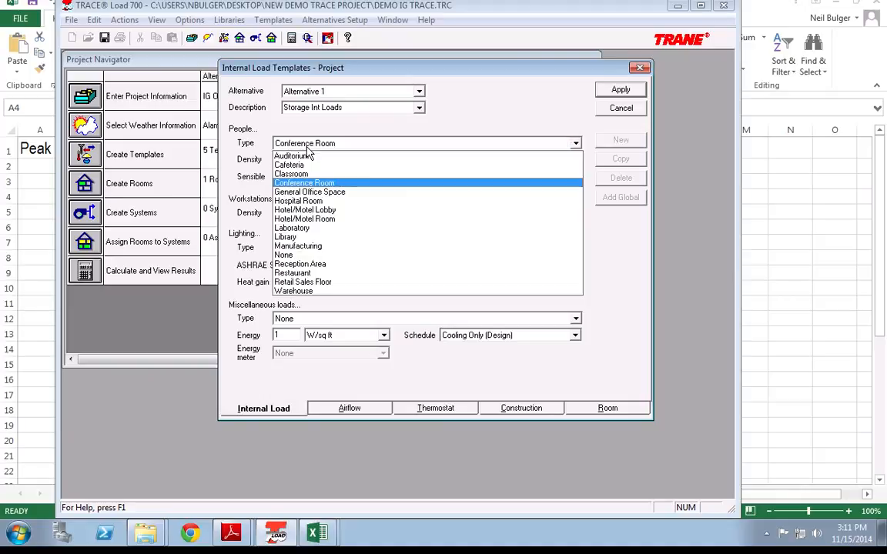
pyautogui.click(283, 256)
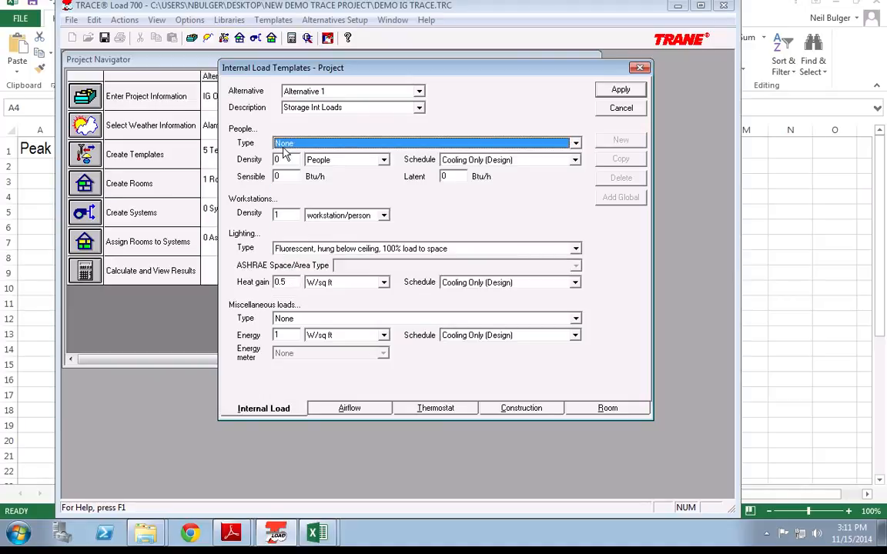
pyautogui.click(286, 282)
pyautogui.press('BackSpace')
pyautogui.write('25')
pyautogui.press('Tab')
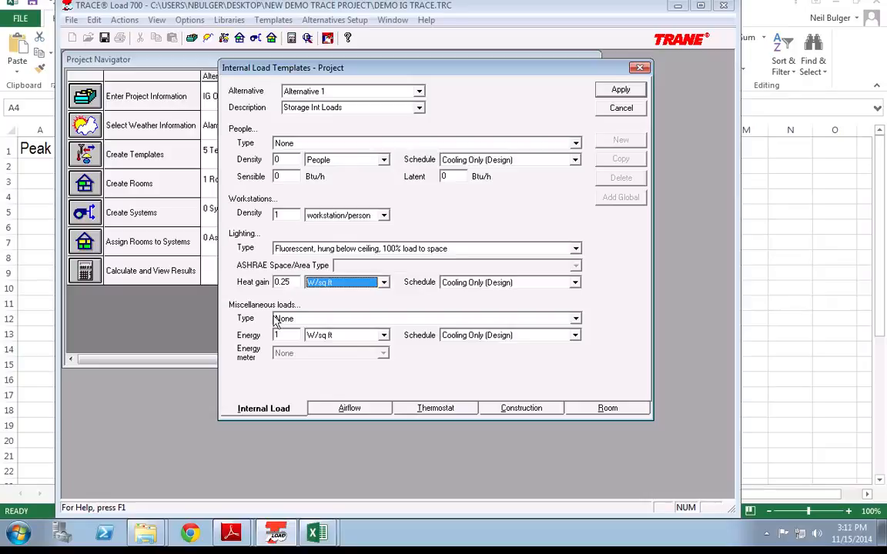
pyautogui.click(284, 336)
pyautogui.press('BackSpace')
pyautogui.write('.2')
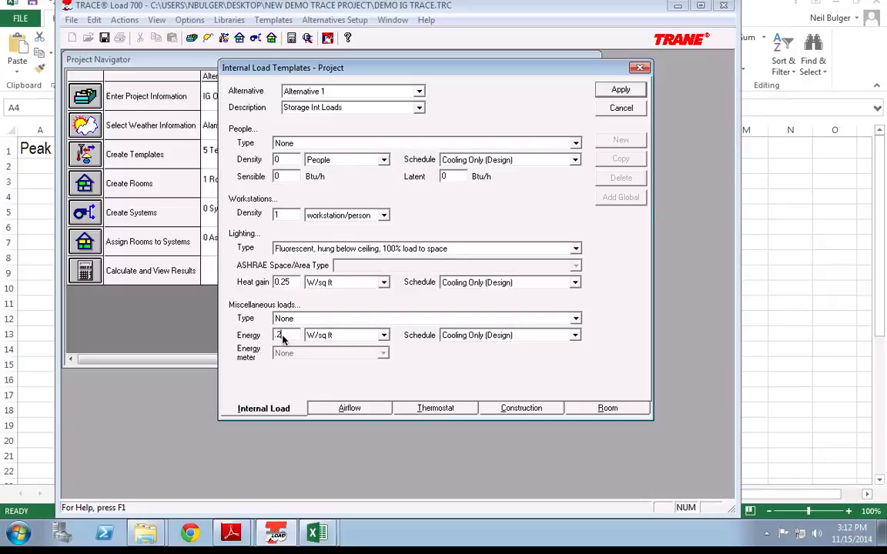
pyautogui.click(621, 90)
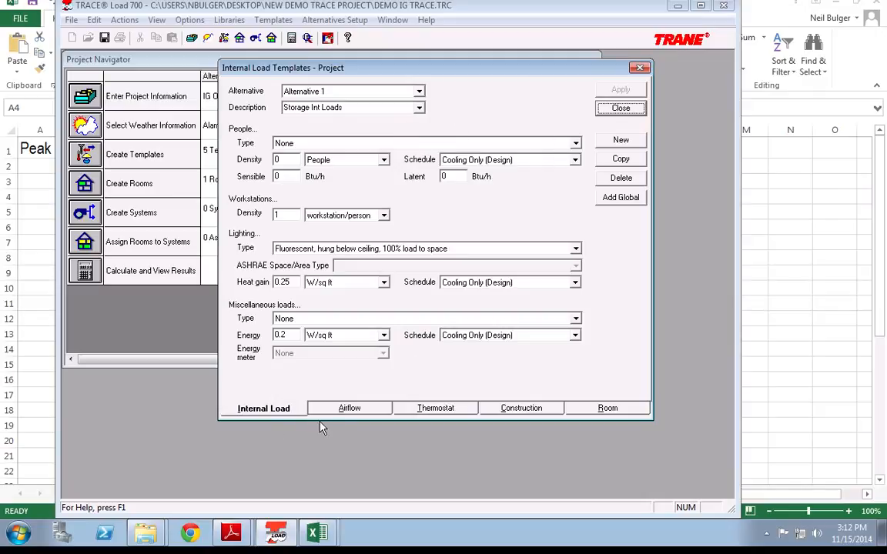
# Step: Create and save a Conf Air Flow airflow template with Conference/ meeting ventilation
pyautogui.click(366, 409)
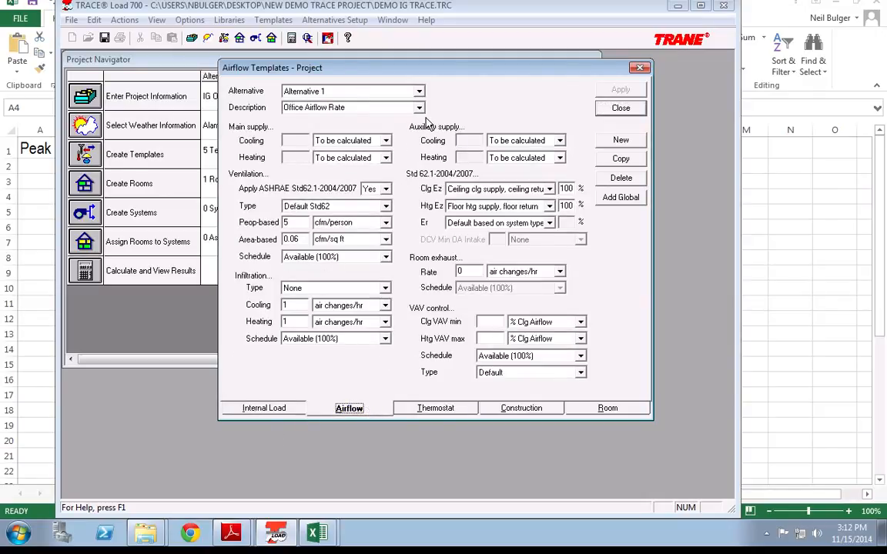
pyautogui.click(621, 140)
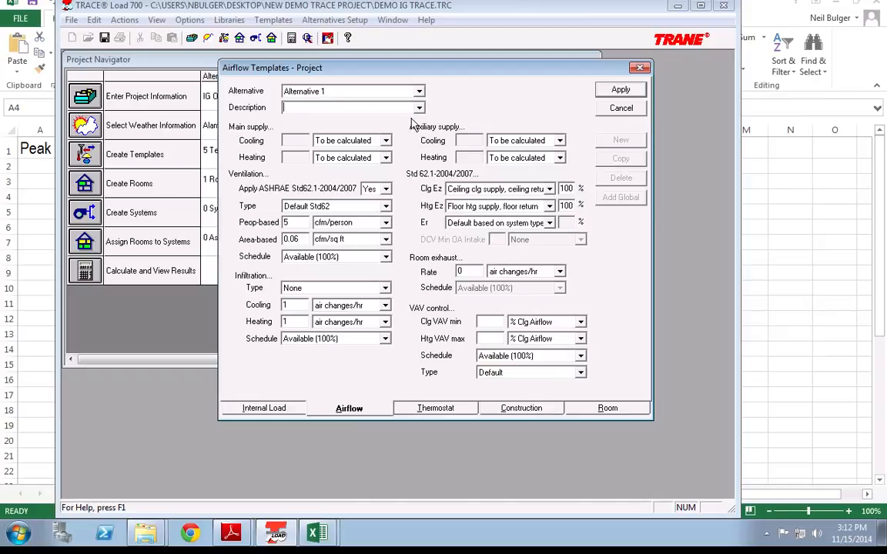
pyautogui.write('Conf Air Flow')
pyautogui.press('Tab')
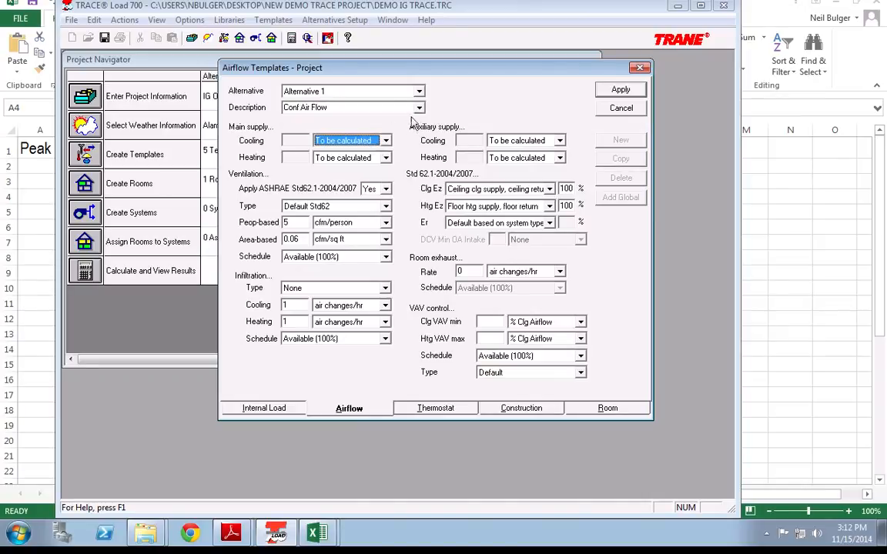
pyautogui.click(391, 99)
pyautogui.click(338, 107)
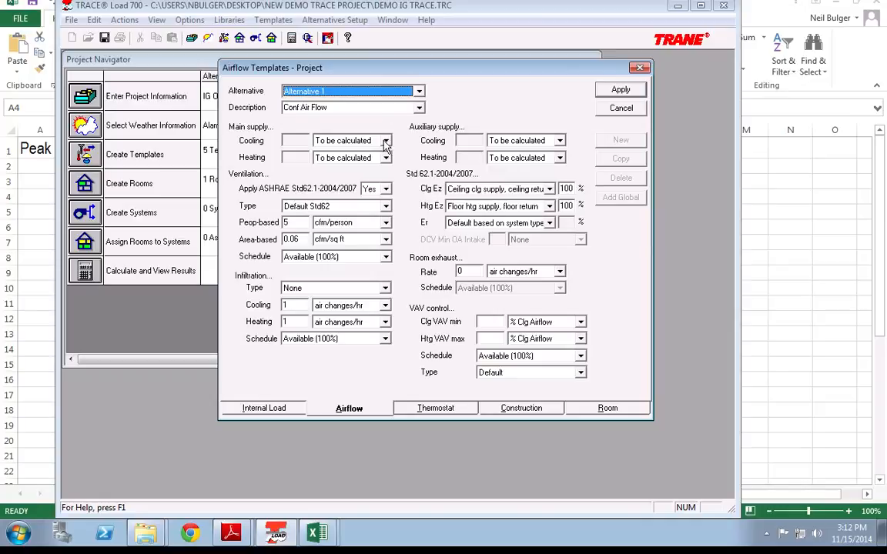
pyautogui.click(307, 205)
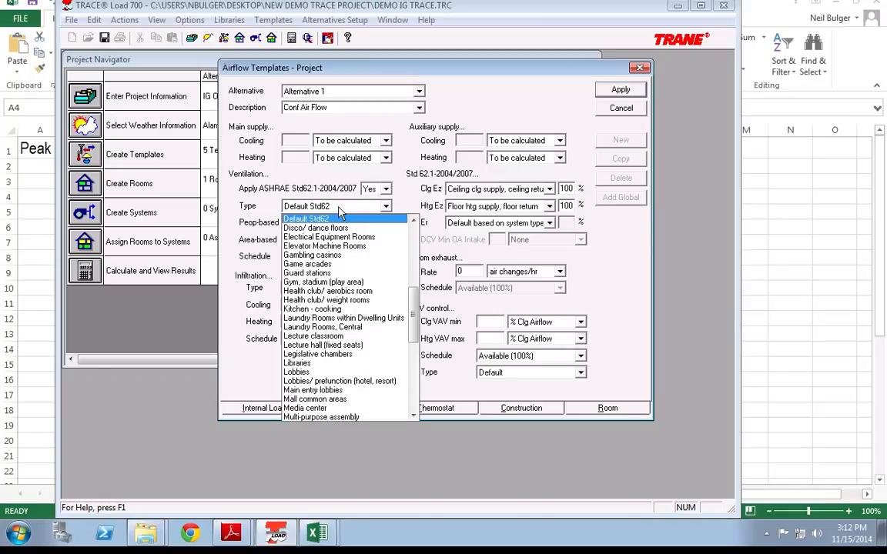
pyautogui.scroll(5, 321, 274)
pyautogui.scroll(1, 322, 274)
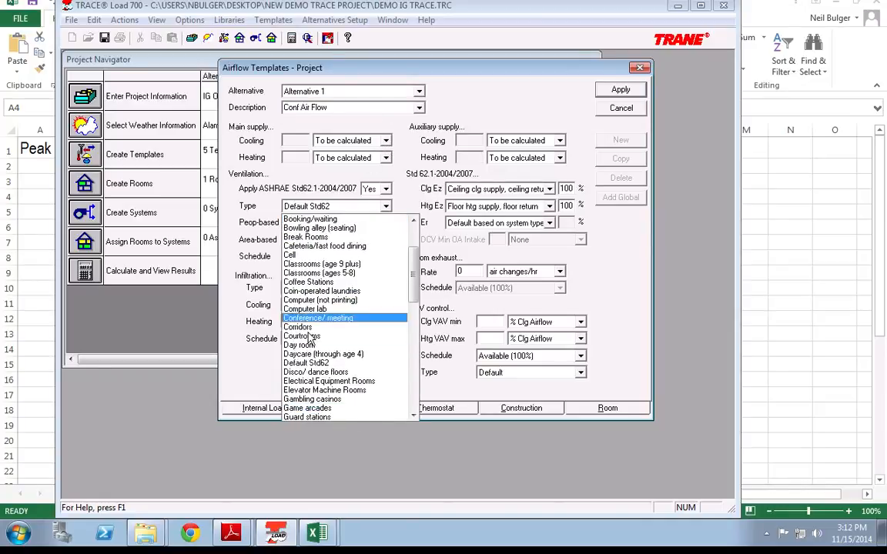
pyautogui.click(314, 316)
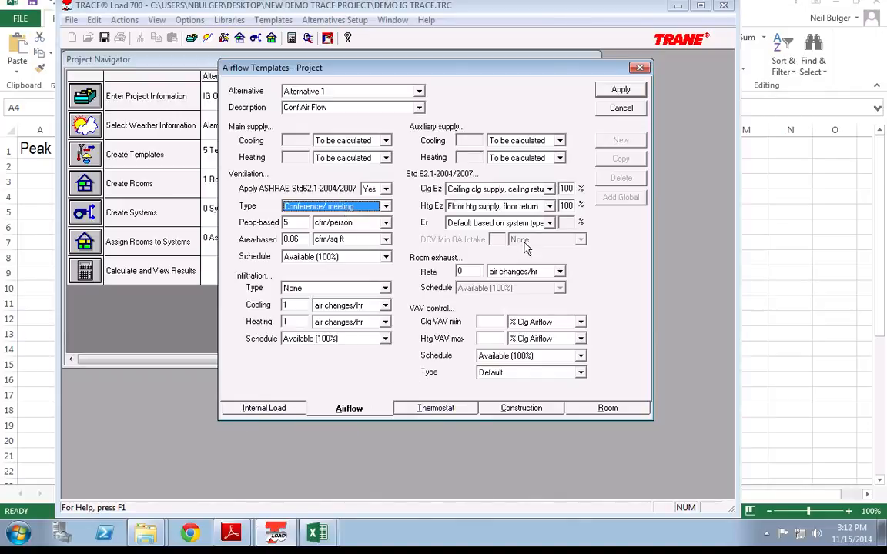
pyautogui.click(609, 93)
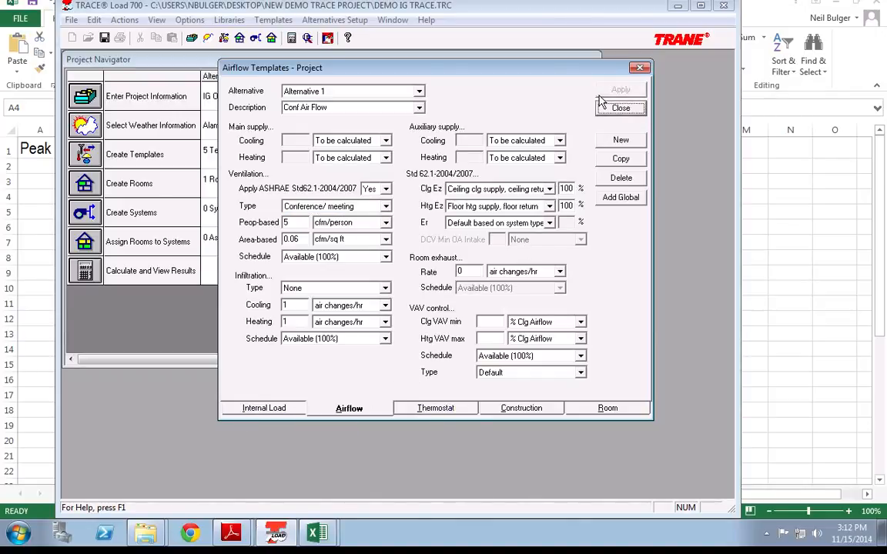
# Step: Copy it as a Storage Room airflow template with ASHRAE ventilation set to No, and save
pyautogui.click(616, 158)
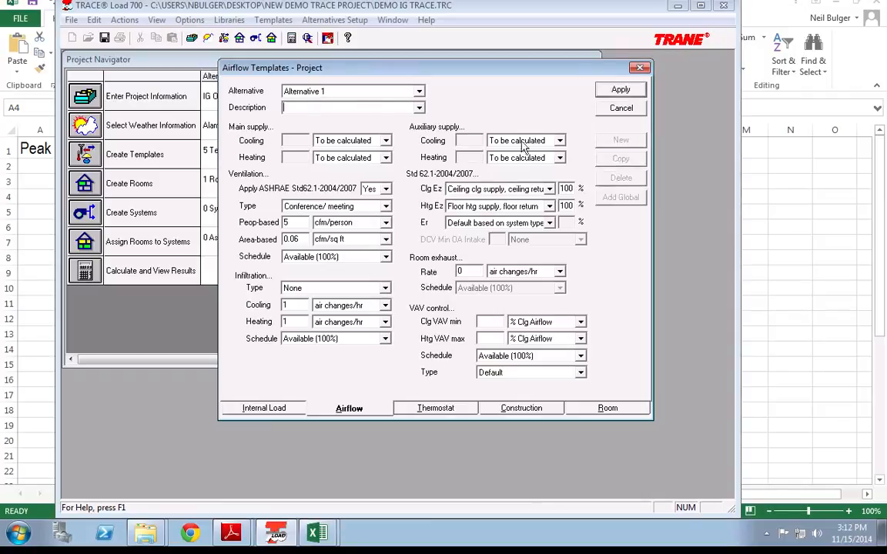
pyautogui.write('Storage Room')
pyautogui.click(385, 189)
pyautogui.click(368, 206)
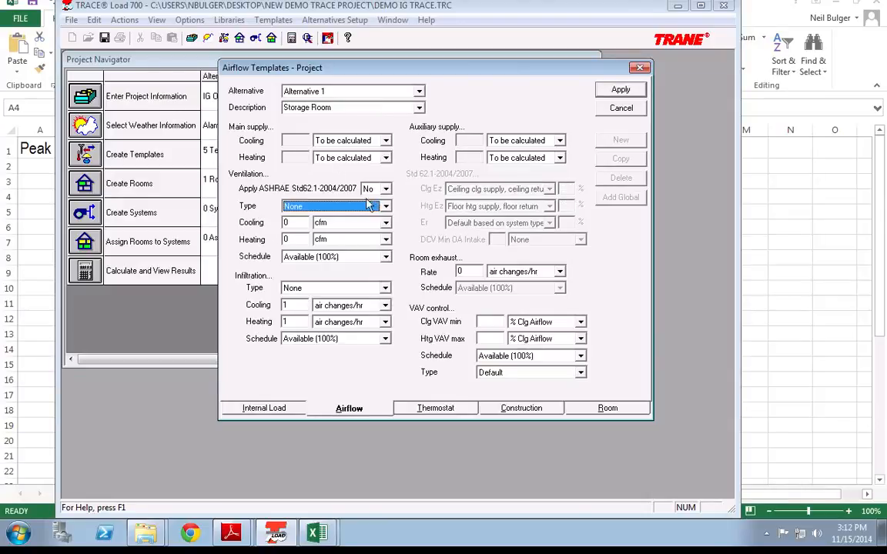
pyautogui.click(622, 90)
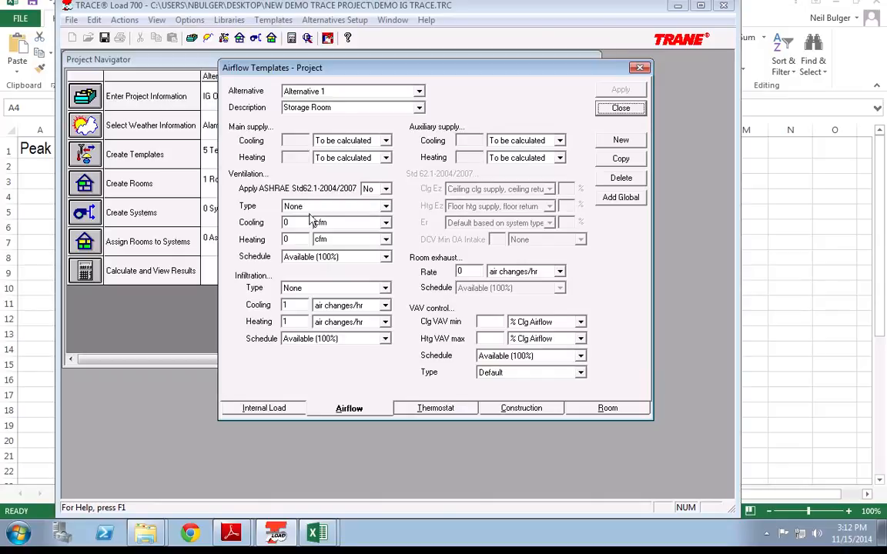
# Step: Rename the thermostat template to IG T-Stat and save it
pyautogui.click(450, 414)
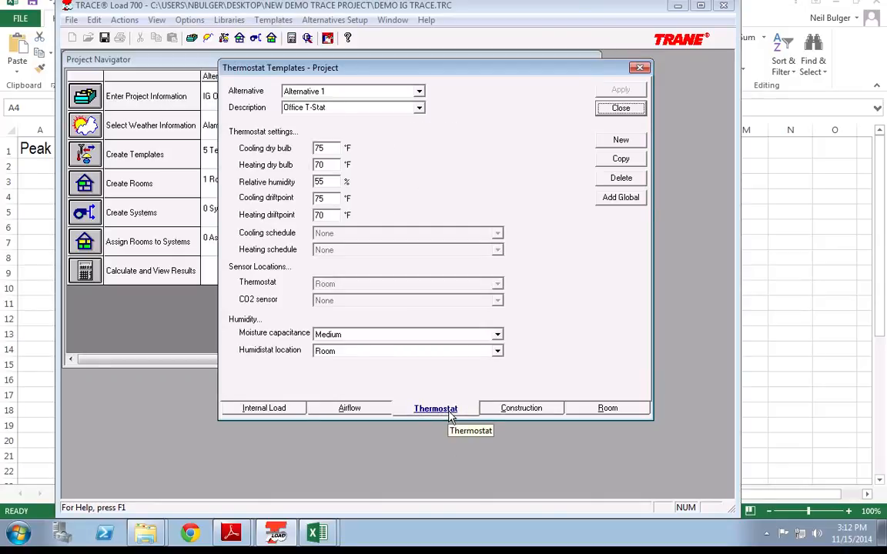
pyautogui.doubleClick(295, 108)
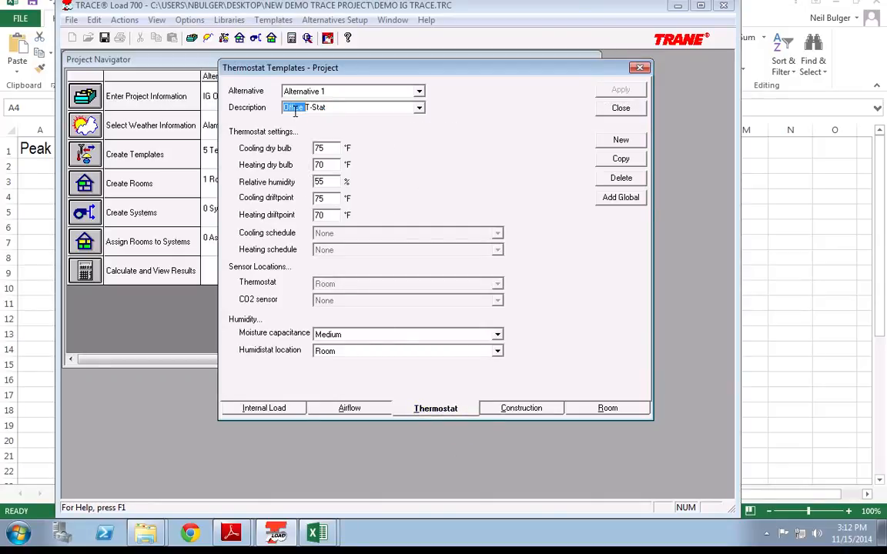
pyautogui.write('IG')
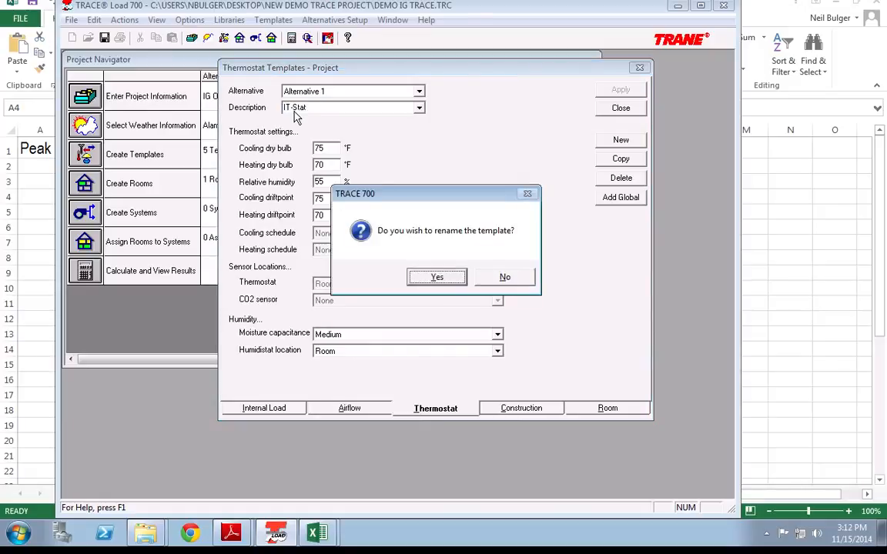
pyautogui.press('Return')
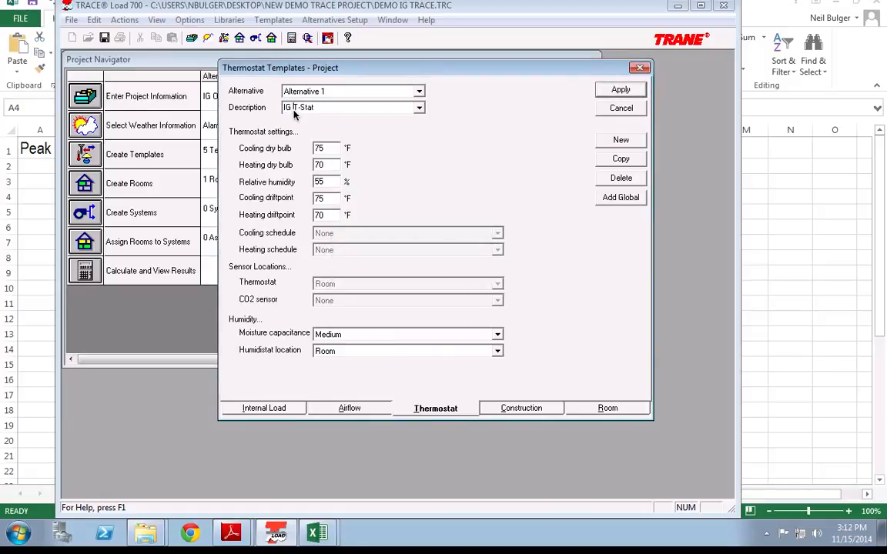
pyautogui.click(620, 90)
# Step: Give Conf Room Type the Conf Room Int Loads and Conf Air Flow templates, and save
pyautogui.click(491, 411)
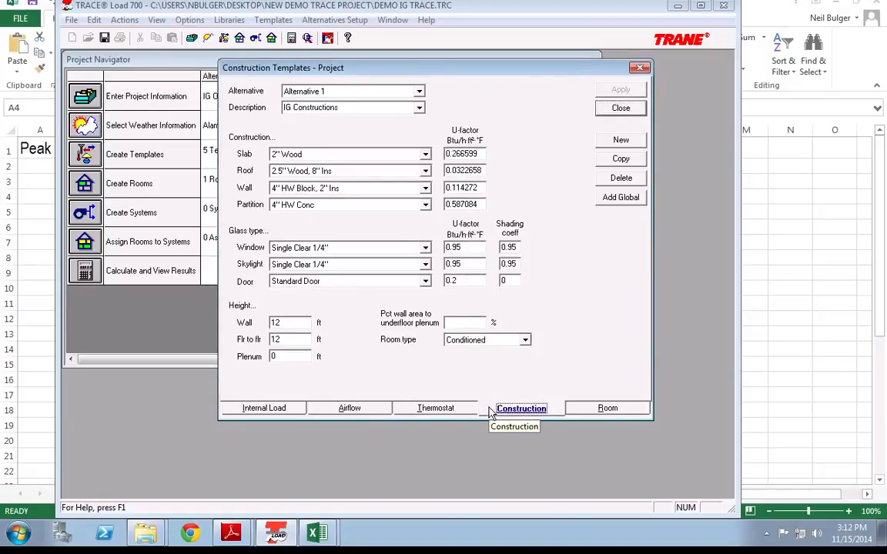
pyautogui.click(597, 409)
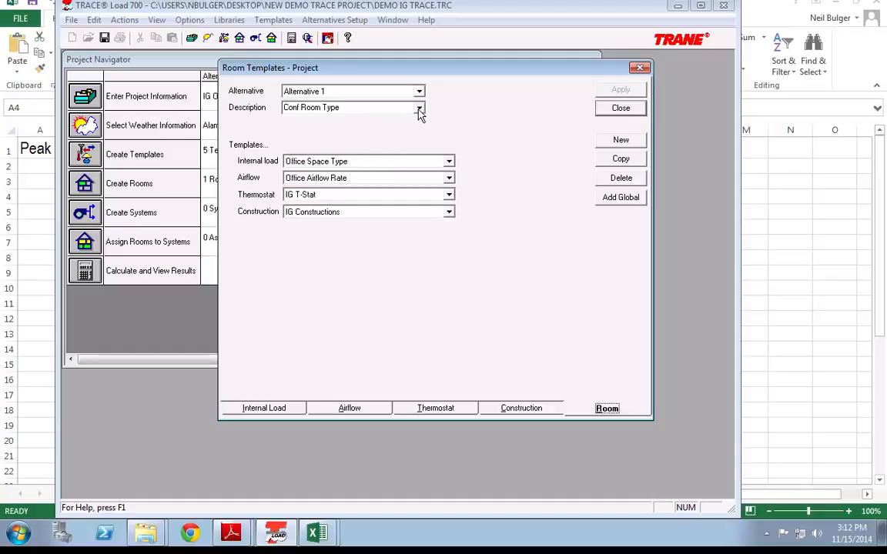
pyautogui.click(449, 161)
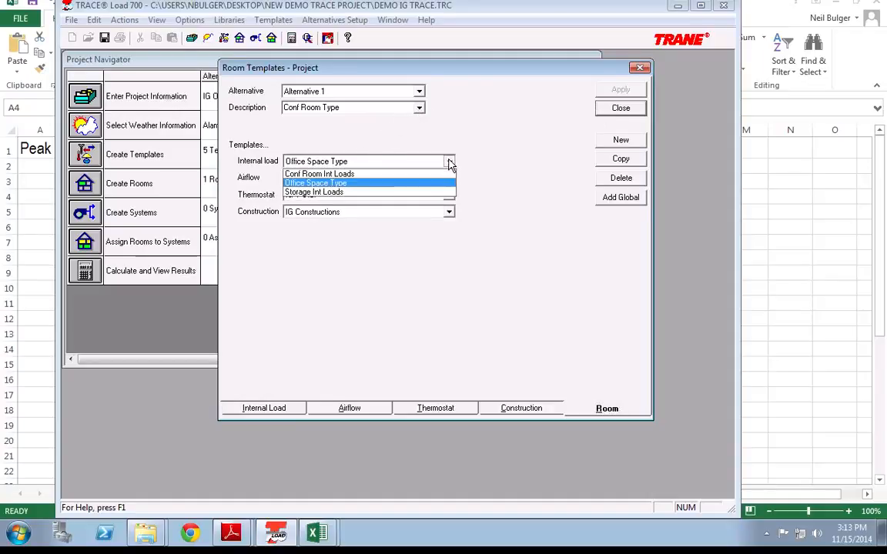
pyautogui.click(331, 174)
pyautogui.click(420, 178)
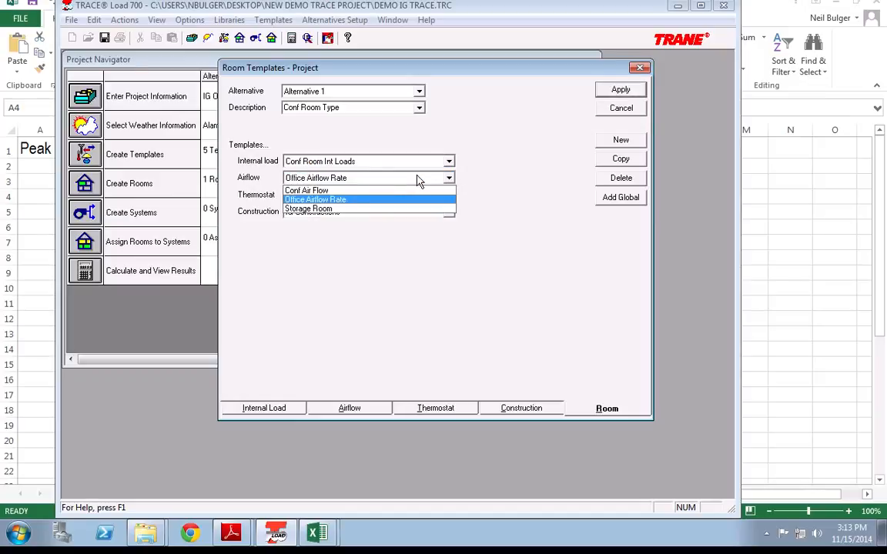
pyautogui.click(351, 192)
pyautogui.click(620, 90)
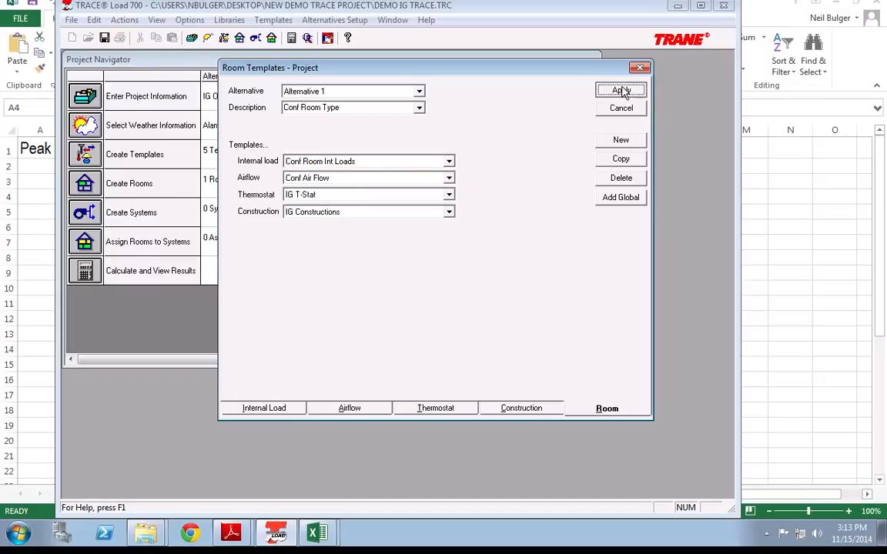
# Step: Give Storage Room Type the Storage Int Loads and Storage Room airflow templates, and apply
pyautogui.click(420, 107)
pyautogui.click(377, 140)
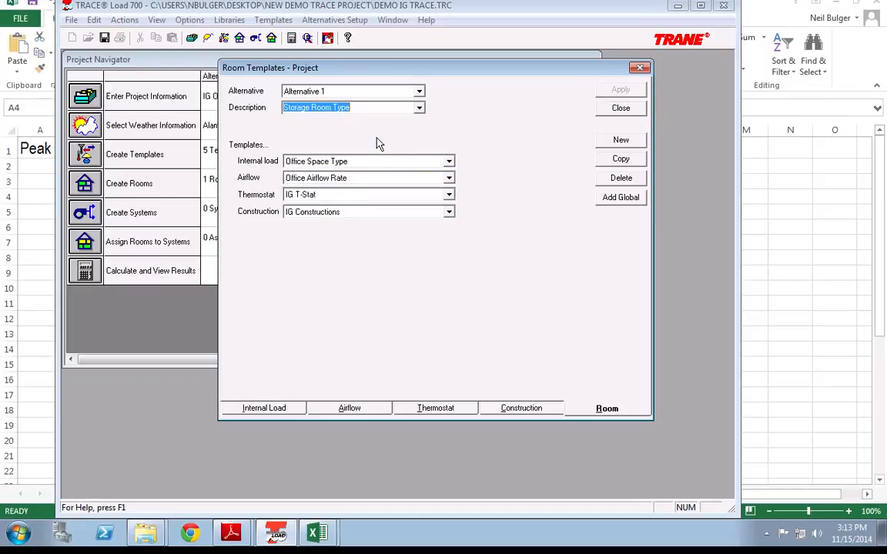
pyautogui.click(365, 161)
pyautogui.click(347, 197)
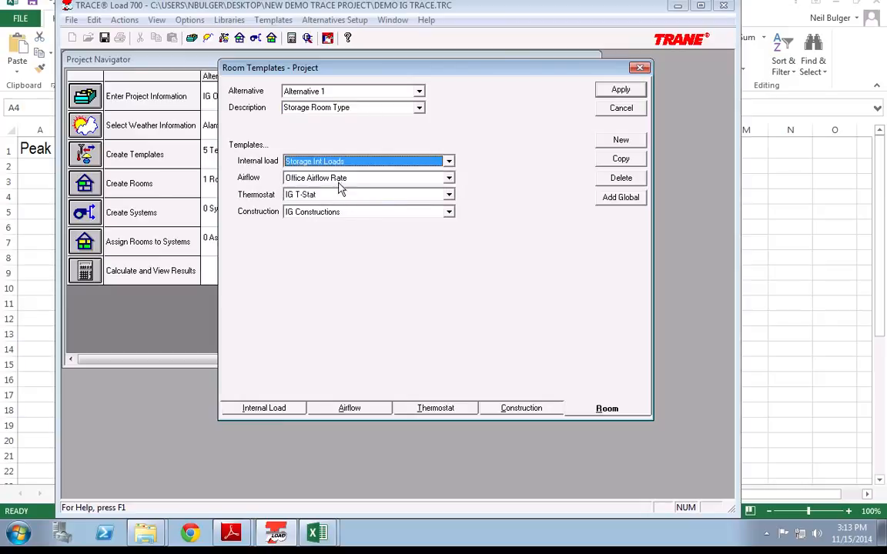
pyautogui.click(338, 178)
pyautogui.click(323, 209)
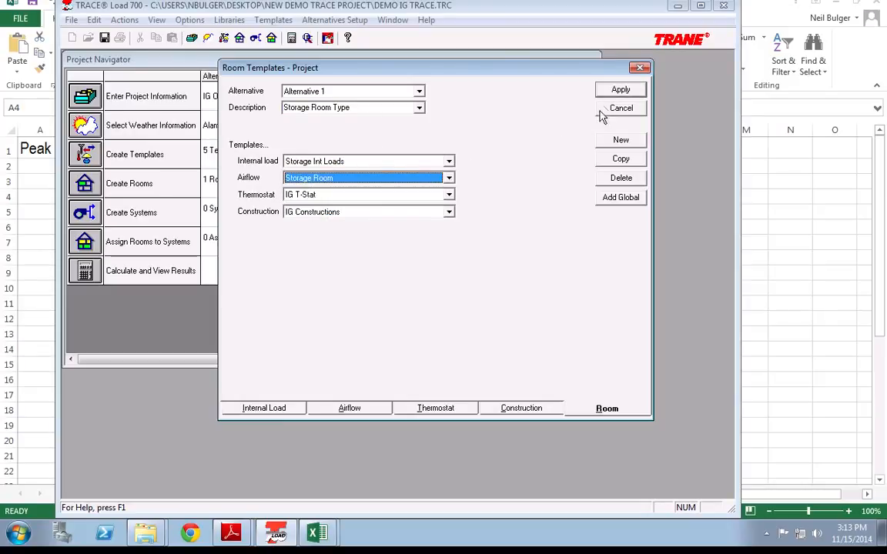
pyautogui.click(620, 91)
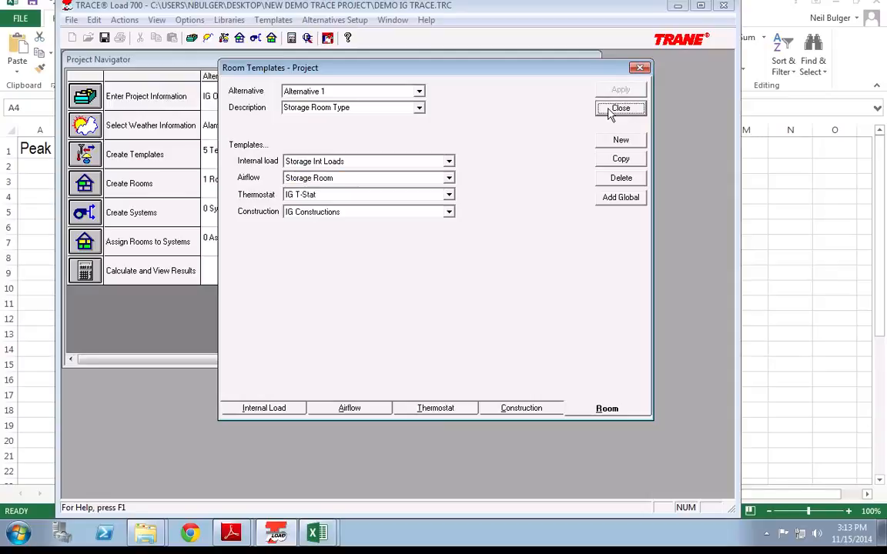
# Step: Close the room templates window, keeping Alternative 1 selected
pyautogui.click(418, 109)
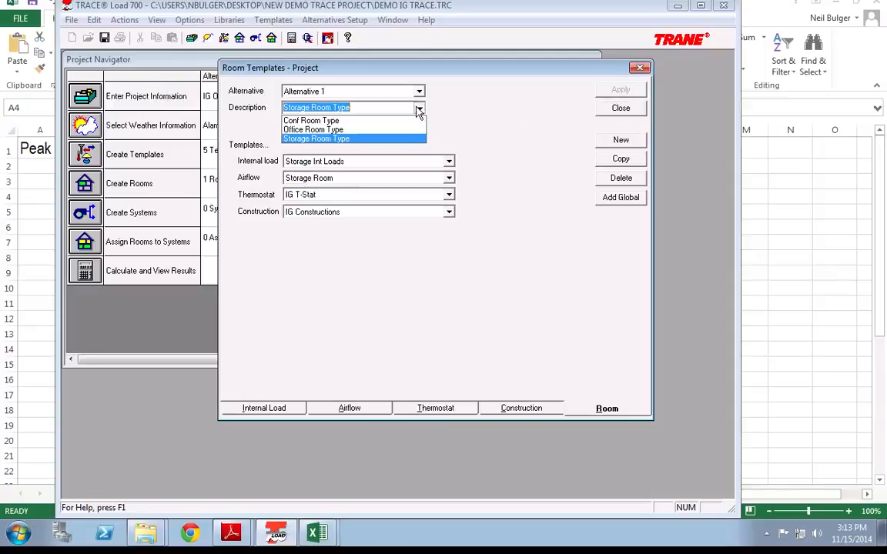
pyautogui.click(418, 109)
pyautogui.click(421, 92)
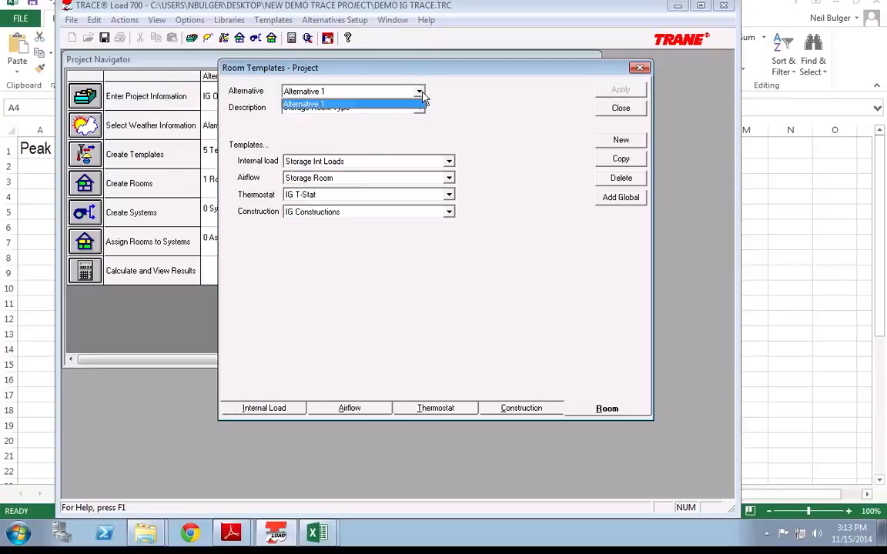
pyautogui.click(422, 92)
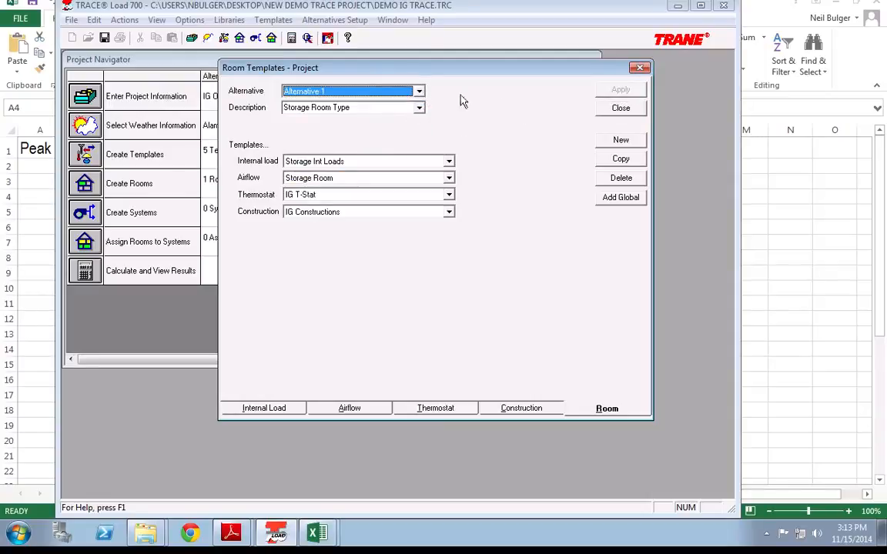
pyautogui.click(616, 110)
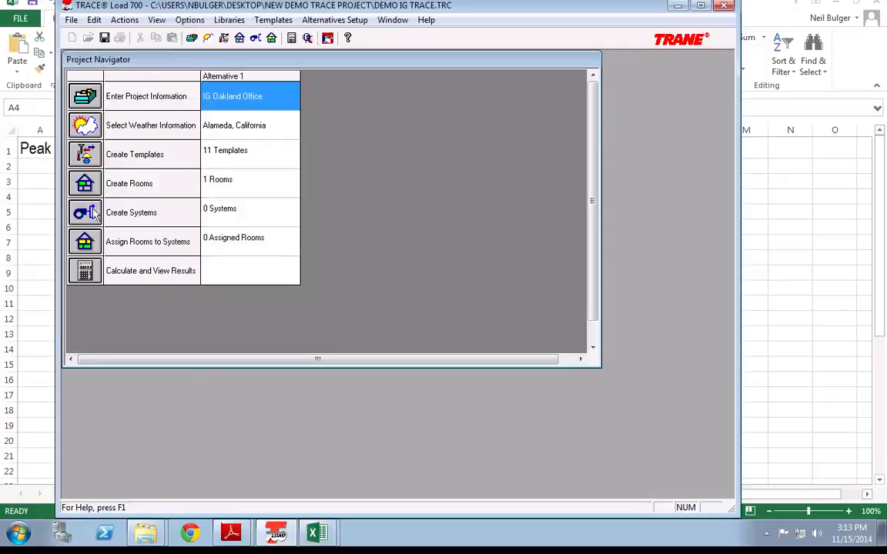
# Step: Rename IG Whole Office to IG Office Area with a 10000 ft floor length, keeping Office Room Type
pyautogui.click(85, 185)
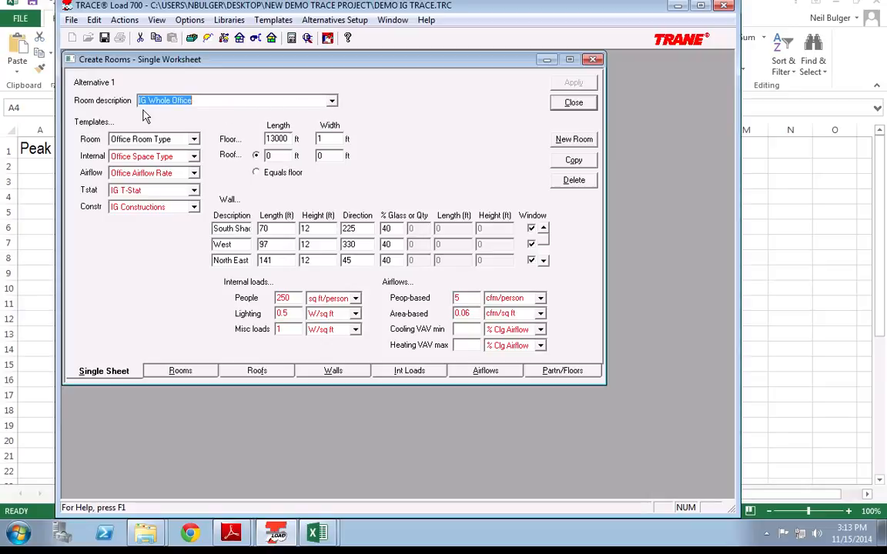
pyautogui.click(160, 101)
pyautogui.doubleClick(160, 100)
pyautogui.press('Delete')
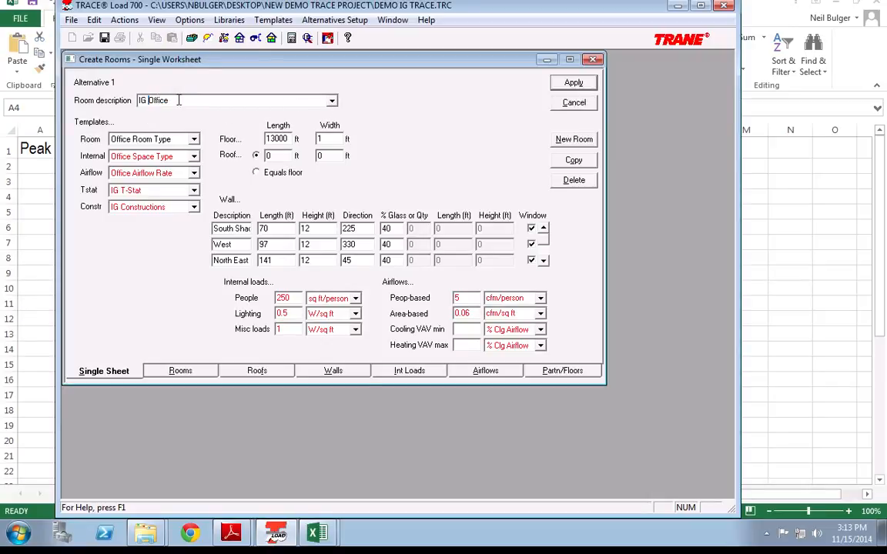
pyautogui.write('Area')
pyautogui.moveTo(271, 140); pyautogui.dragTo(276, 139)
pyautogui.write('0')
pyautogui.click(574, 83)
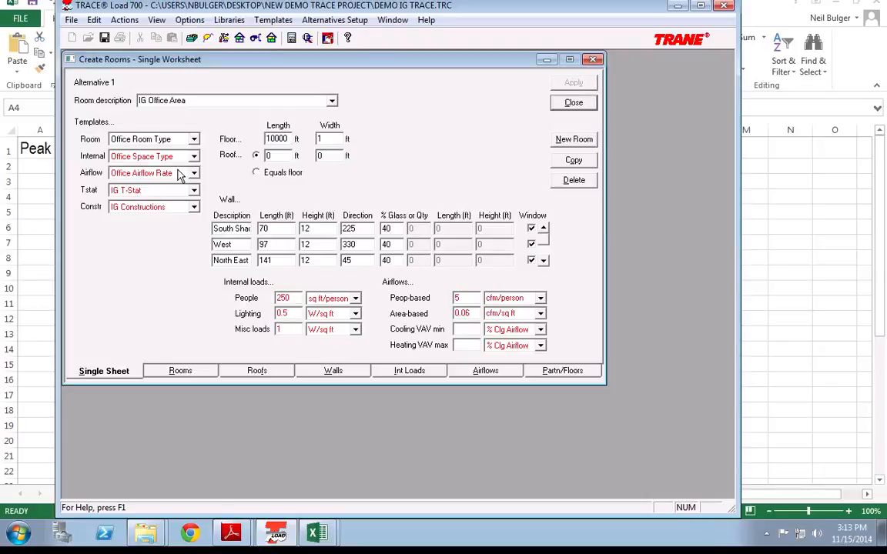
pyautogui.click(142, 140)
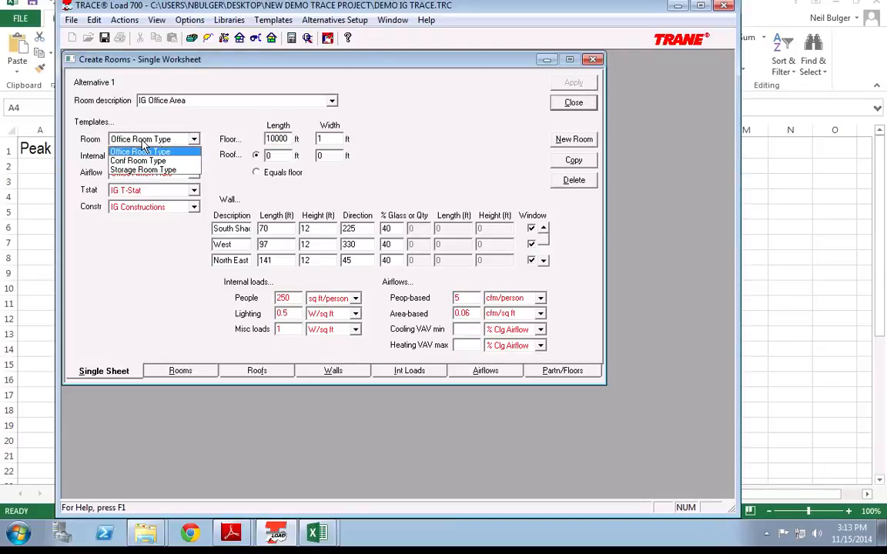
pyautogui.click(142, 152)
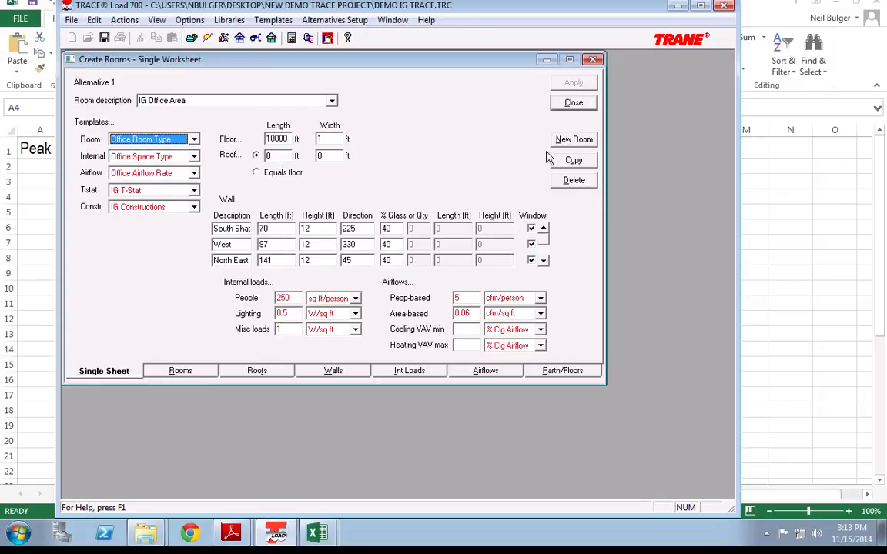
pyautogui.click(570, 139)
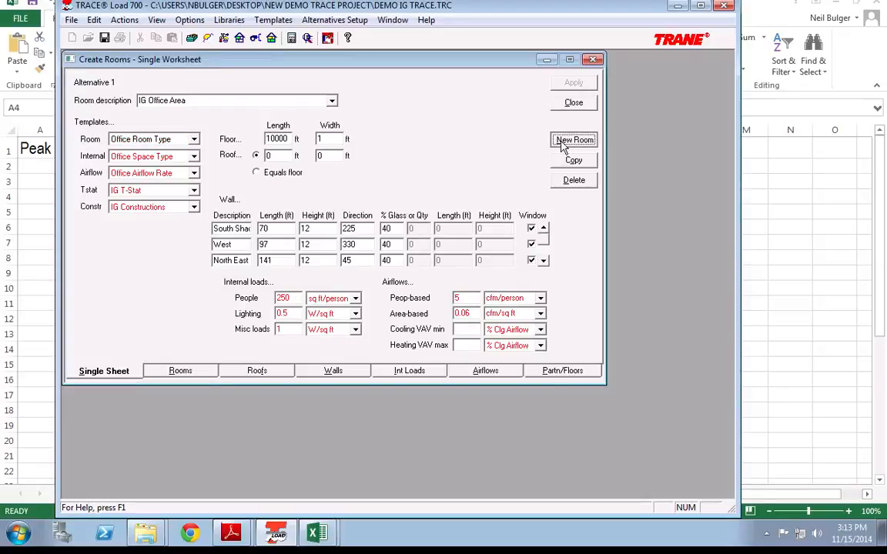
# Step: Add room IG Conf Rooms with a 1000 by 1 ft floor and the Conf Room Type template
pyautogui.write('IG ')
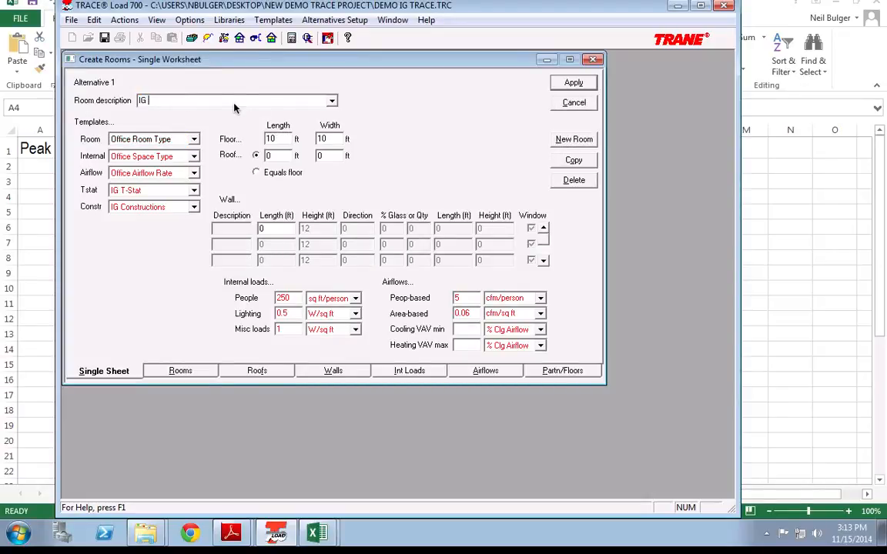
pyautogui.write('Conf Rooms')
pyautogui.click(287, 140)
pyautogui.write('000')
pyautogui.press('Tab')
pyautogui.write('1')
pyautogui.click(184, 139)
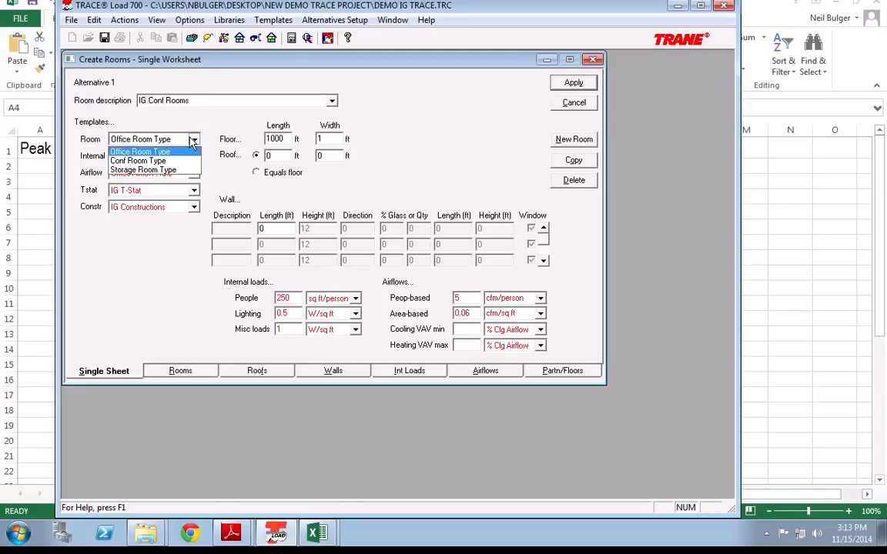
pyautogui.click(158, 160)
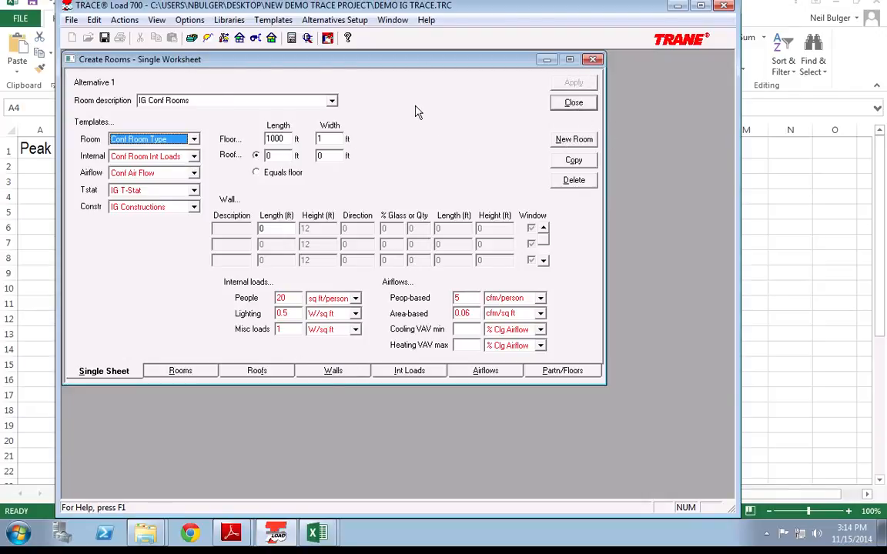
# Step: Copy the conference room as IG Storage Rooms with a 2000 ft floor length
pyautogui.click(576, 161)
pyautogui.doubleClick(231, 105)
pyautogui.press('BackSpace')
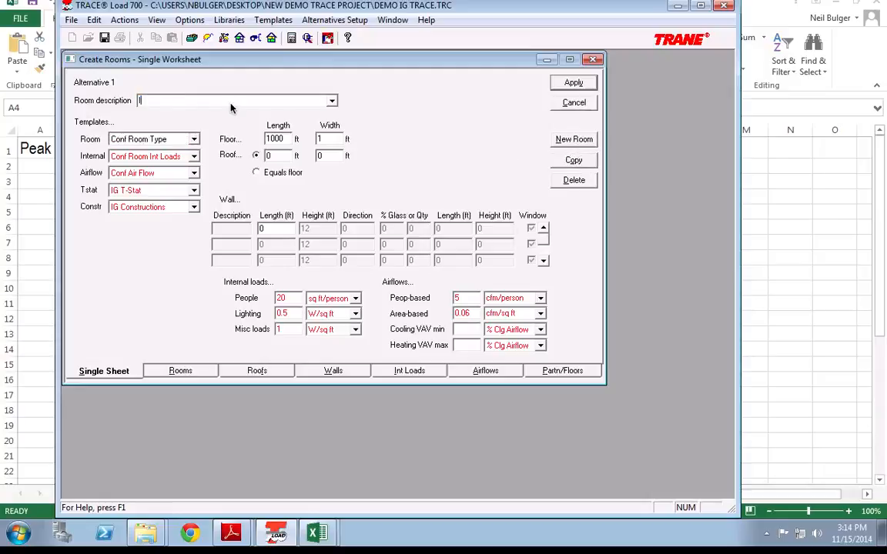
pyautogui.write('IG Stoara')
pyautogui.press('BackSpace')
pyautogui.press('BackSpace')
pyautogui.press('BackSpace')
pyautogui.write('rage Rooms')
pyautogui.press('Tab')
pyautogui.click(281, 139)
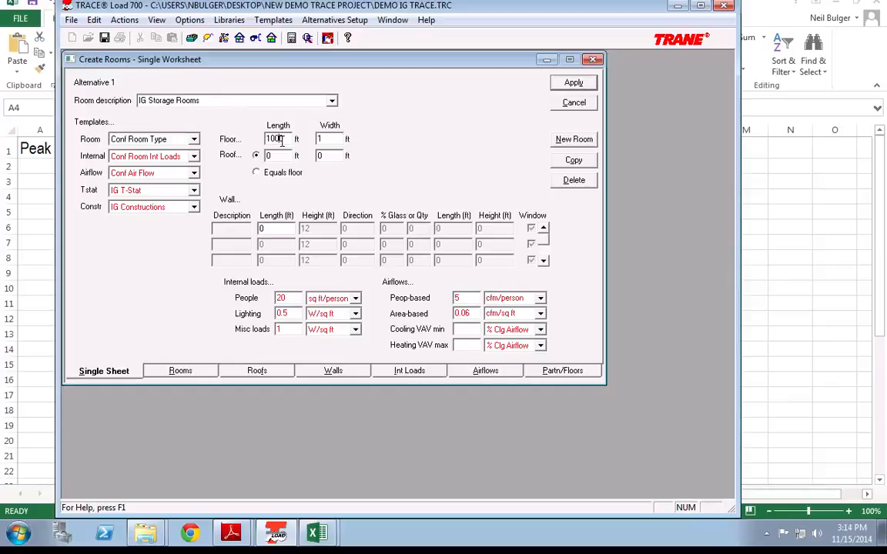
pyautogui.moveTo(281, 140); pyautogui.dragTo(254, 138)
pyautogui.write('2000')
# Step: Assign the Storage Room Type template to the storage room, then clear the room description field
pyautogui.click(154, 139)
pyautogui.click(154, 170)
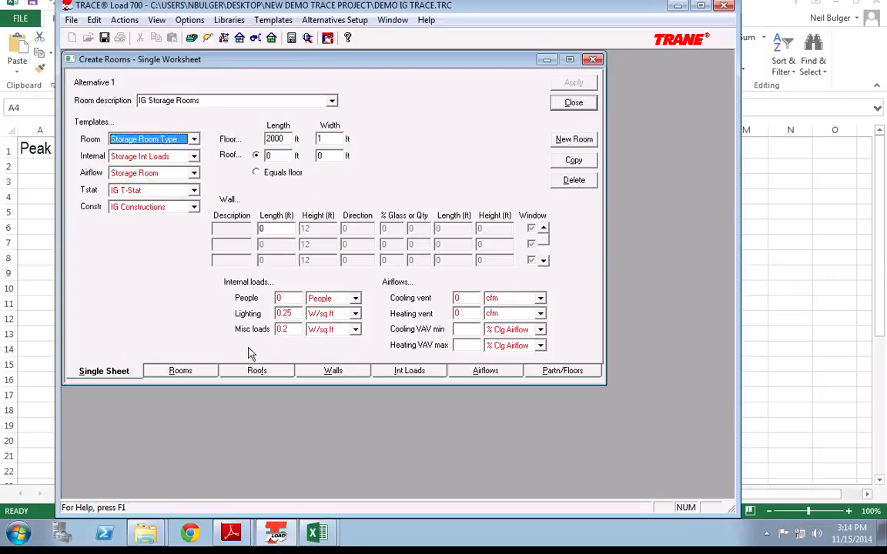
pyautogui.click(176, 138)
pyautogui.click(169, 162)
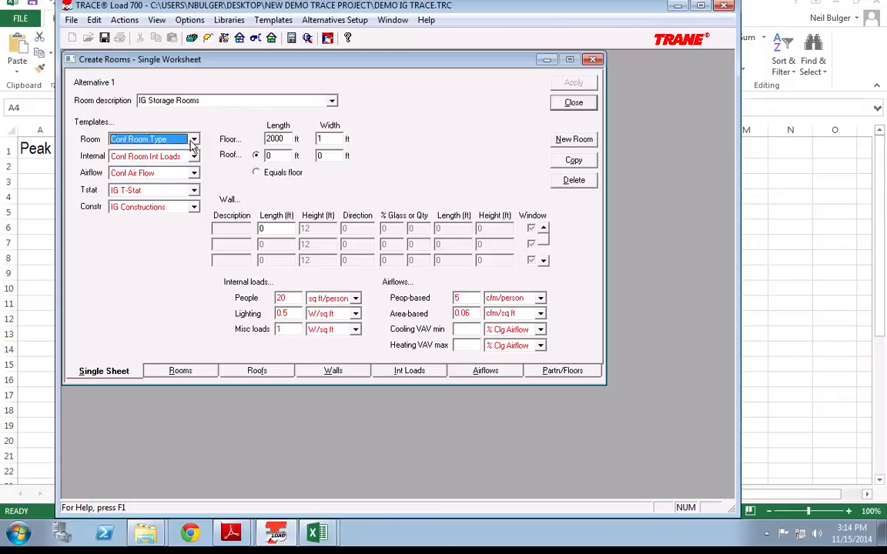
pyautogui.click(174, 138)
pyautogui.click(170, 171)
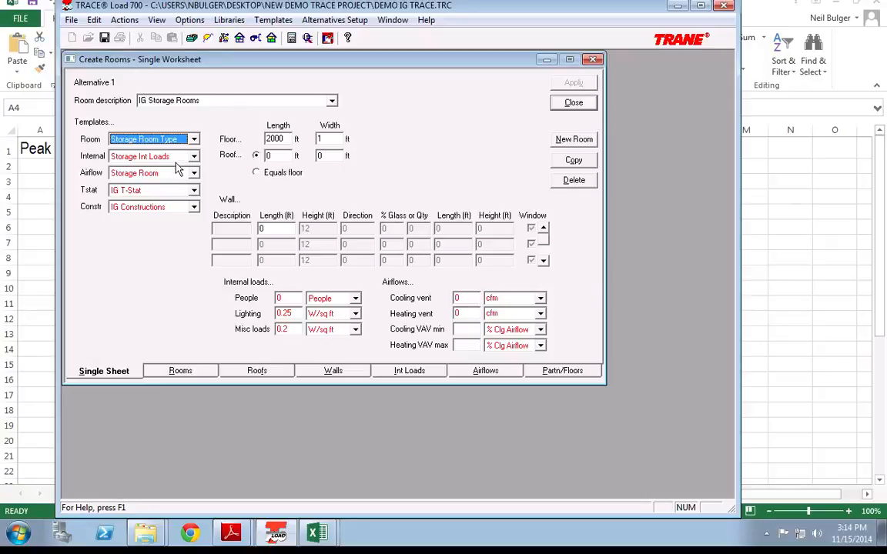
pyautogui.click(269, 155)
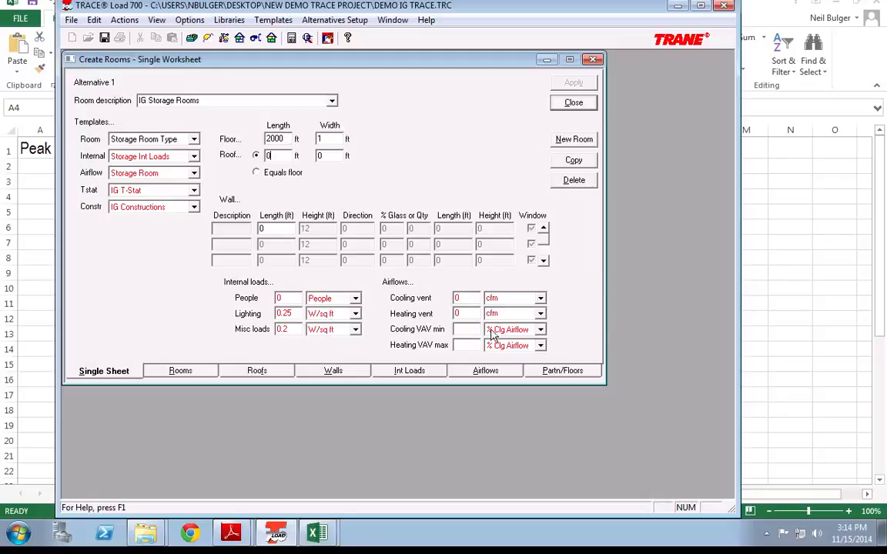
pyautogui.tripleClick(260, 98)
pyautogui.press('Delete')
# Step: Switch to IG Office Area and view its General Office Space internal loads at 250 sq ft/person
pyautogui.click(332, 102)
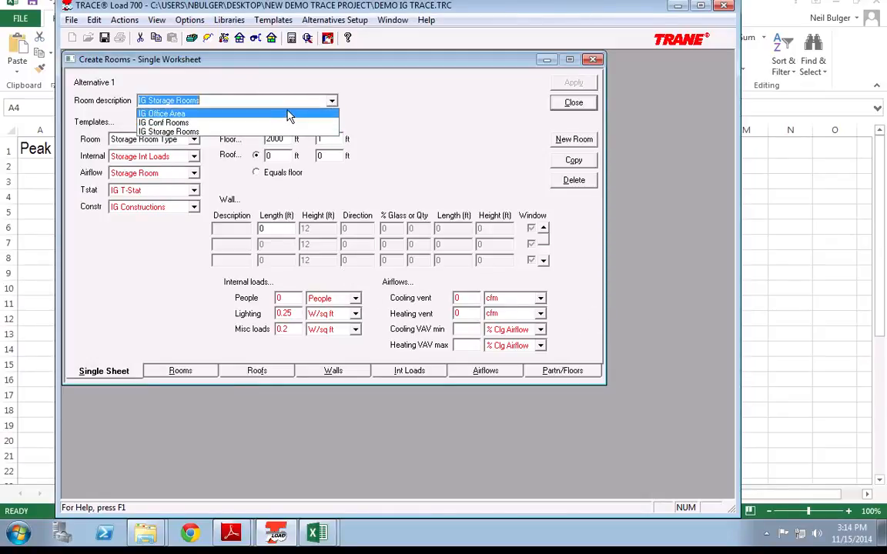
pyautogui.click(261, 112)
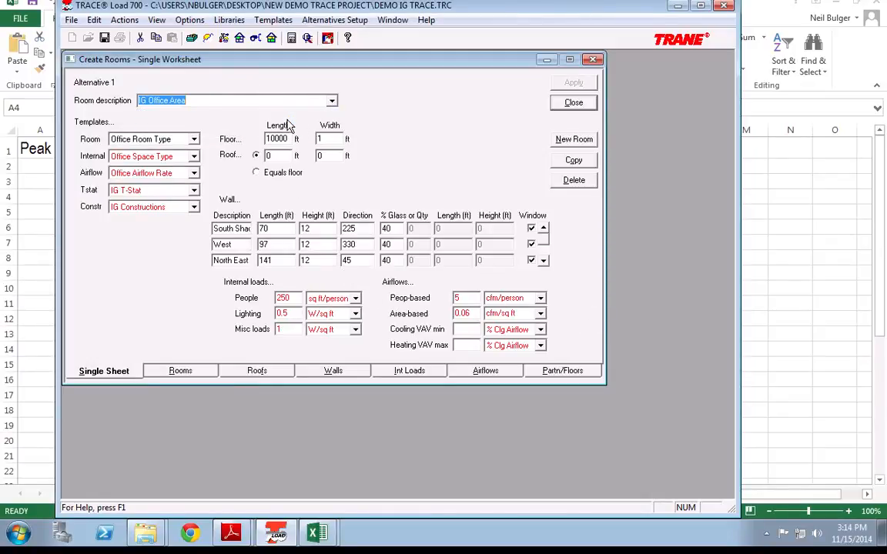
pyautogui.click(285, 156)
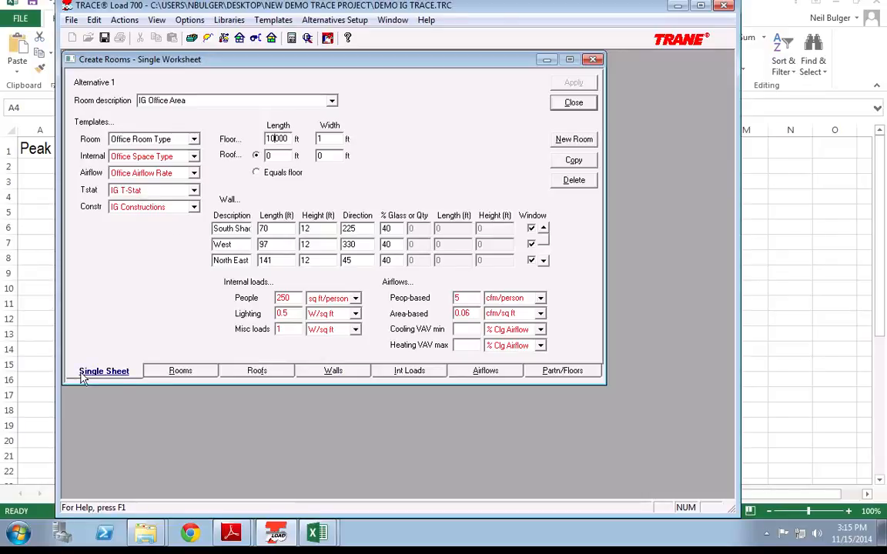
pyautogui.click(426, 376)
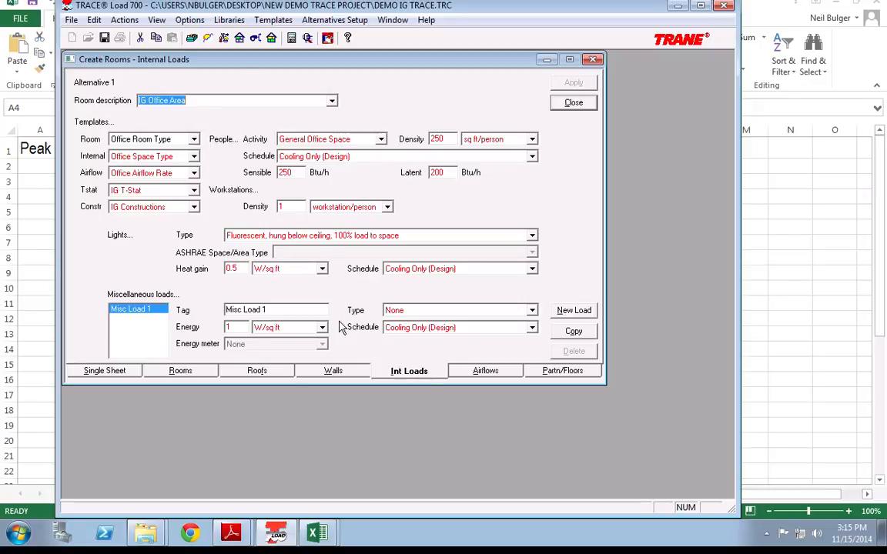
# Step: Review the office area's airflow, internal loads and room pages, then close the room worksheet
pyautogui.click(465, 375)
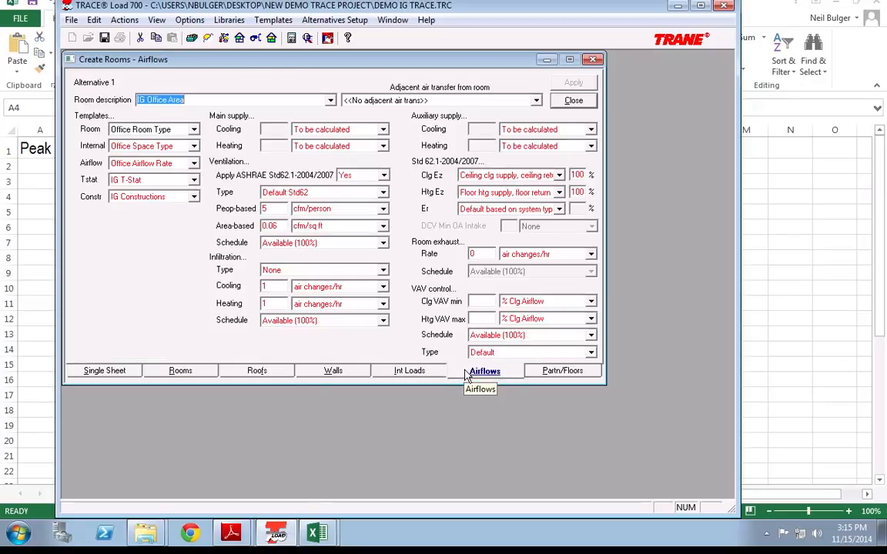
pyautogui.click(425, 374)
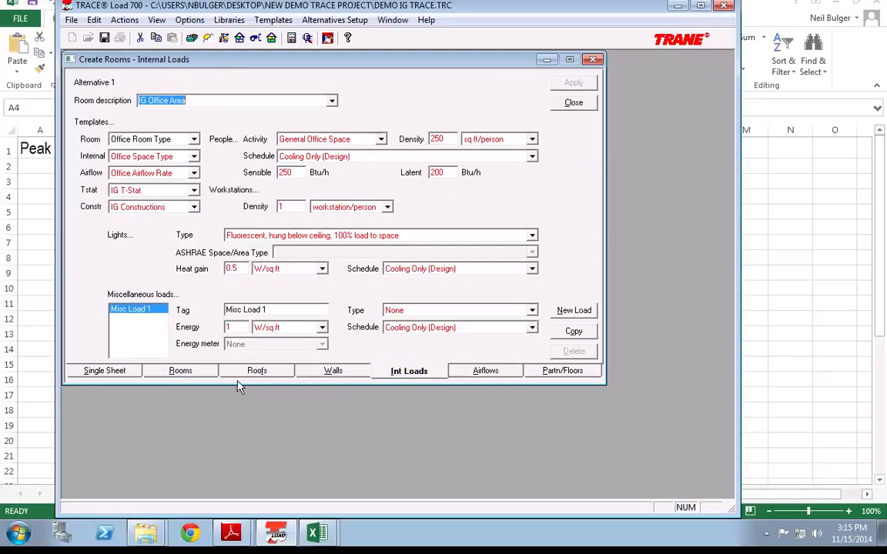
pyautogui.click(182, 372)
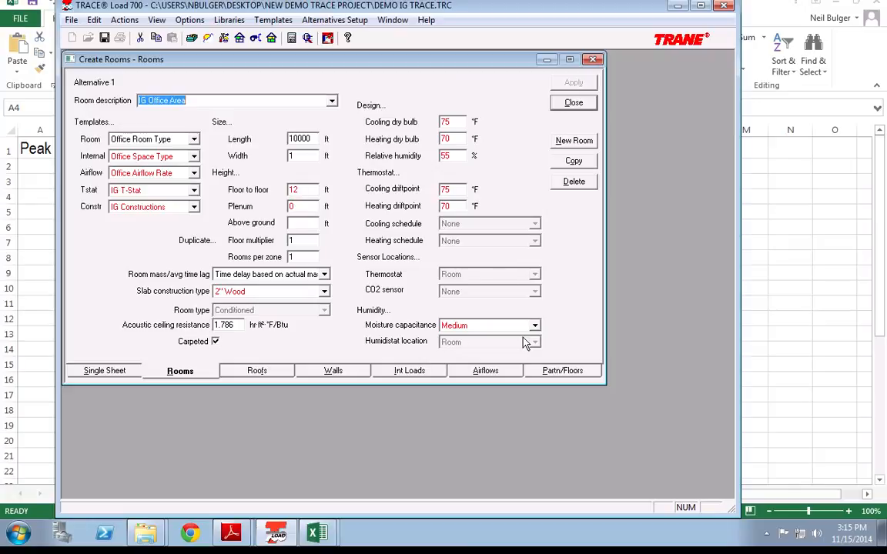
pyautogui.click(573, 103)
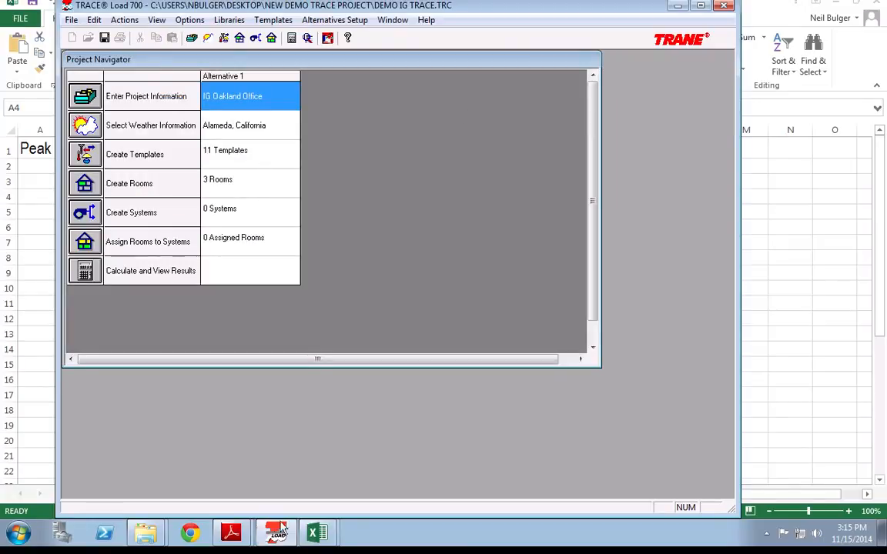
pyautogui.moveTo(617, 7)
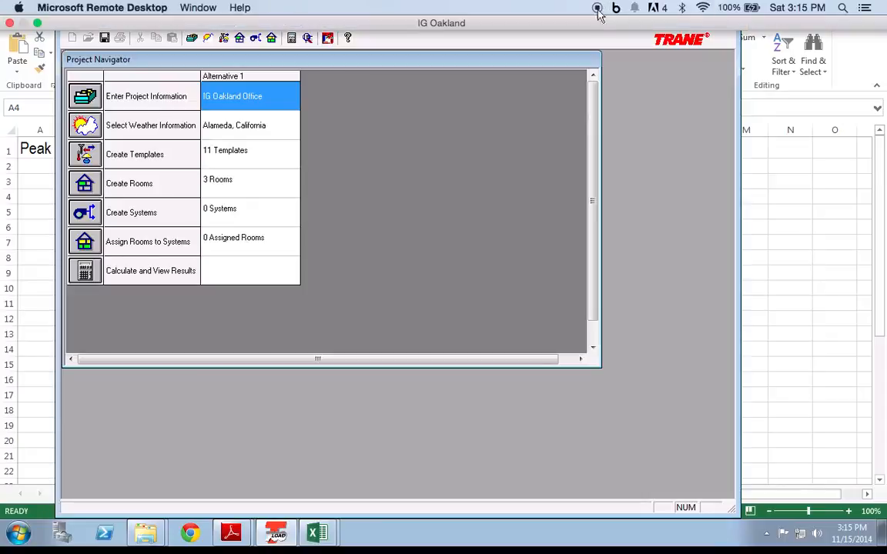